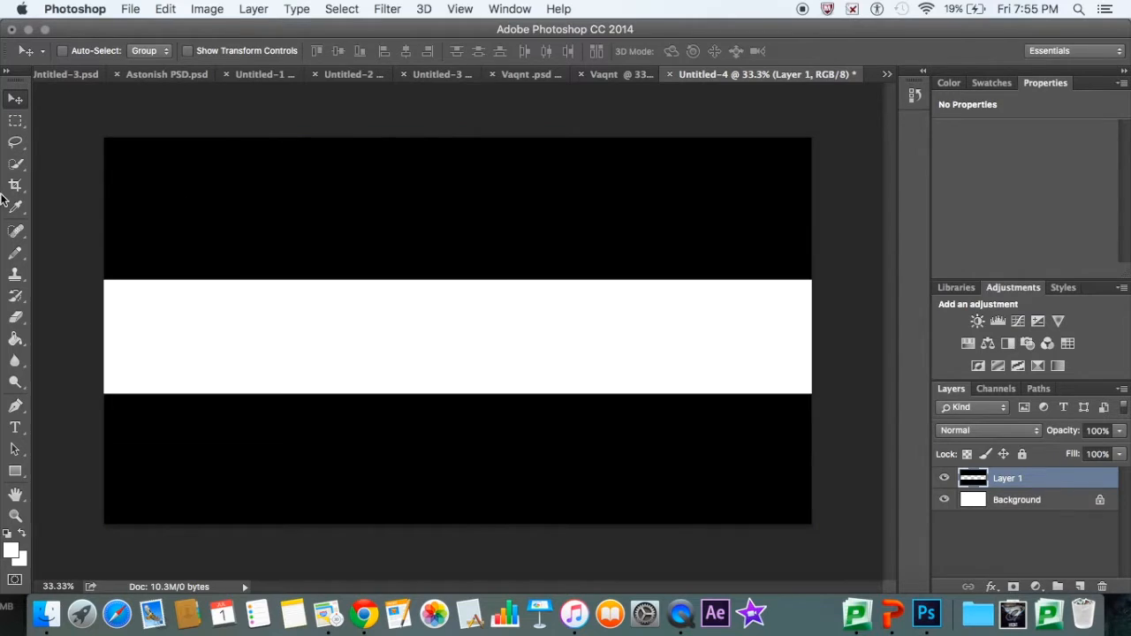
- Darken the Background layer with a Hue/Saturation adjustment, setting its lightness to -82
click(1012, 500)
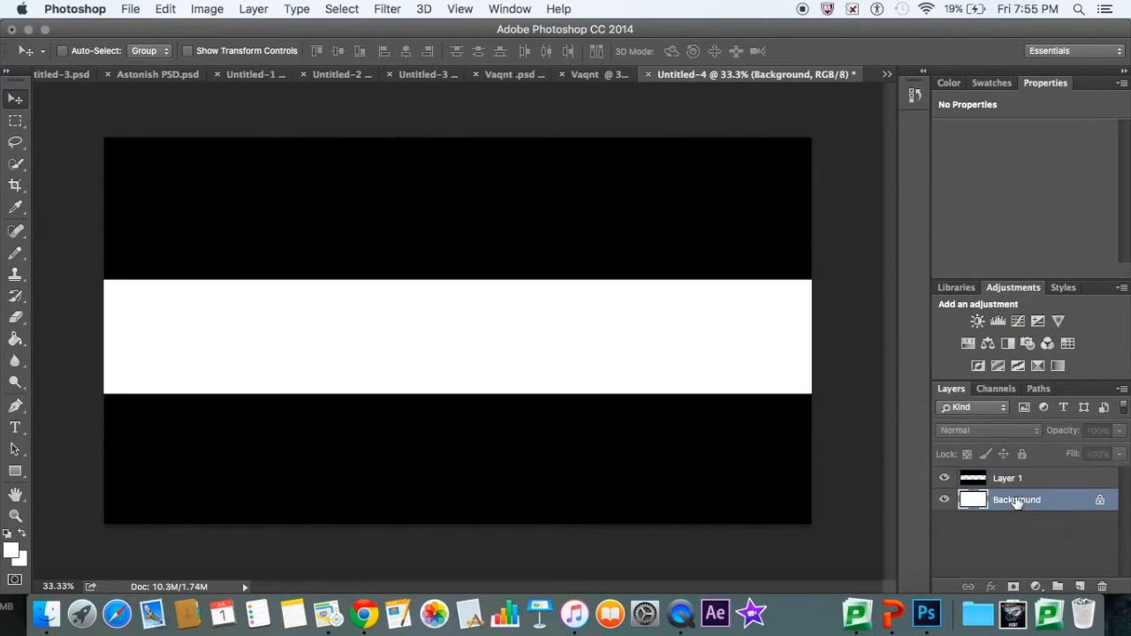
key(cmd+u)
drag(528, 347, 458, 356)
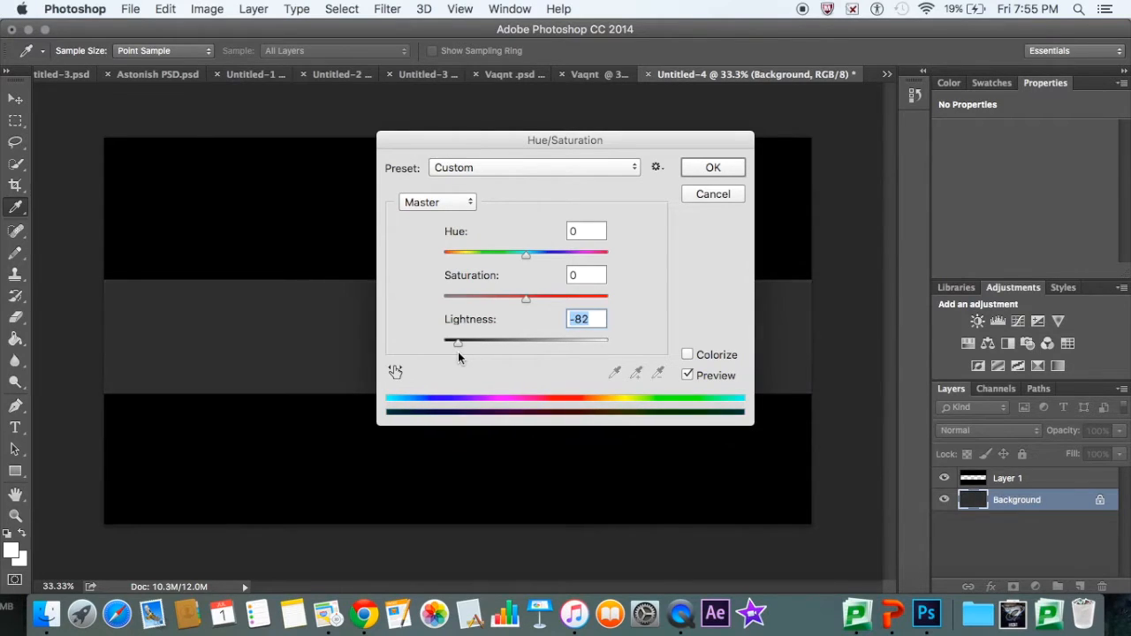
click(731, 172)
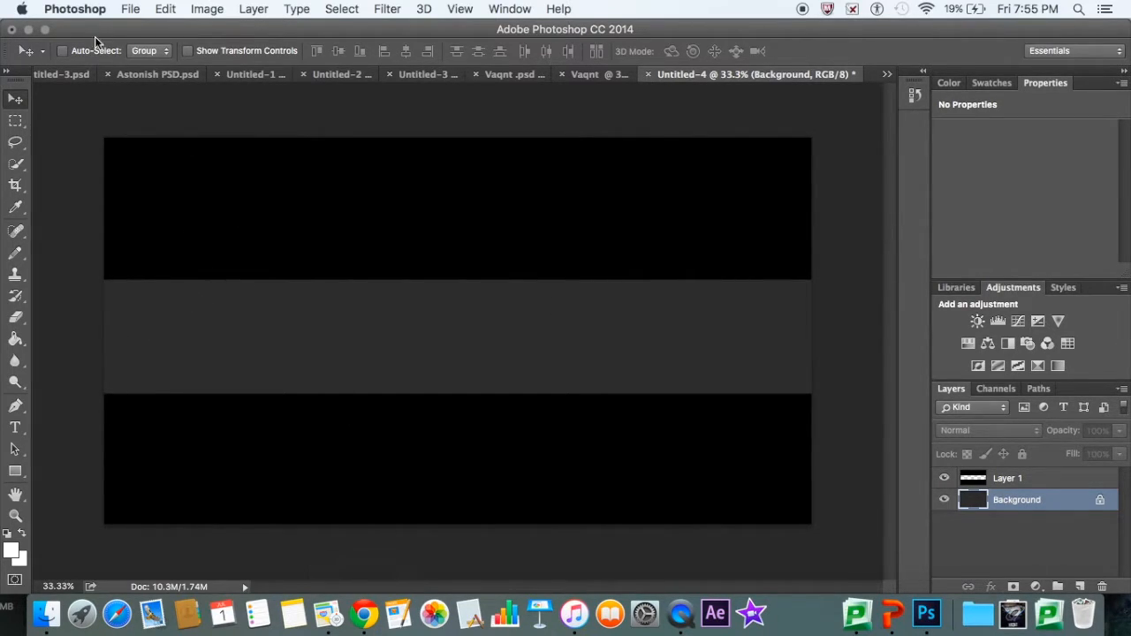
- Switch to the Untitled-3.psd banner, select Group 1 and try moving it upward
click(118, 75)
click(78, 75)
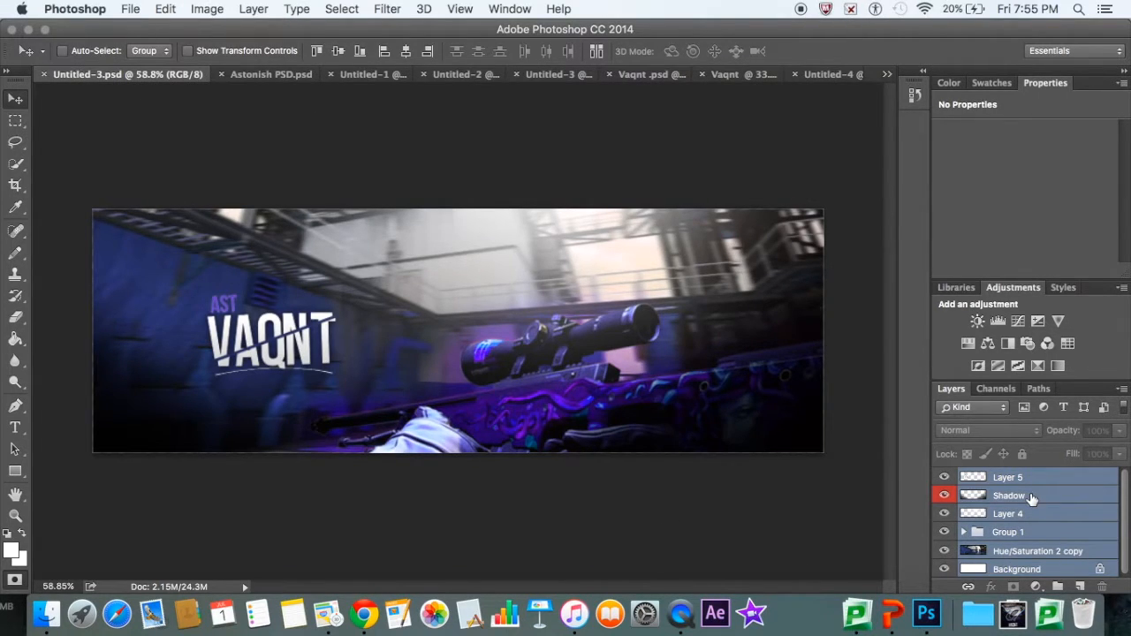
click(1011, 549)
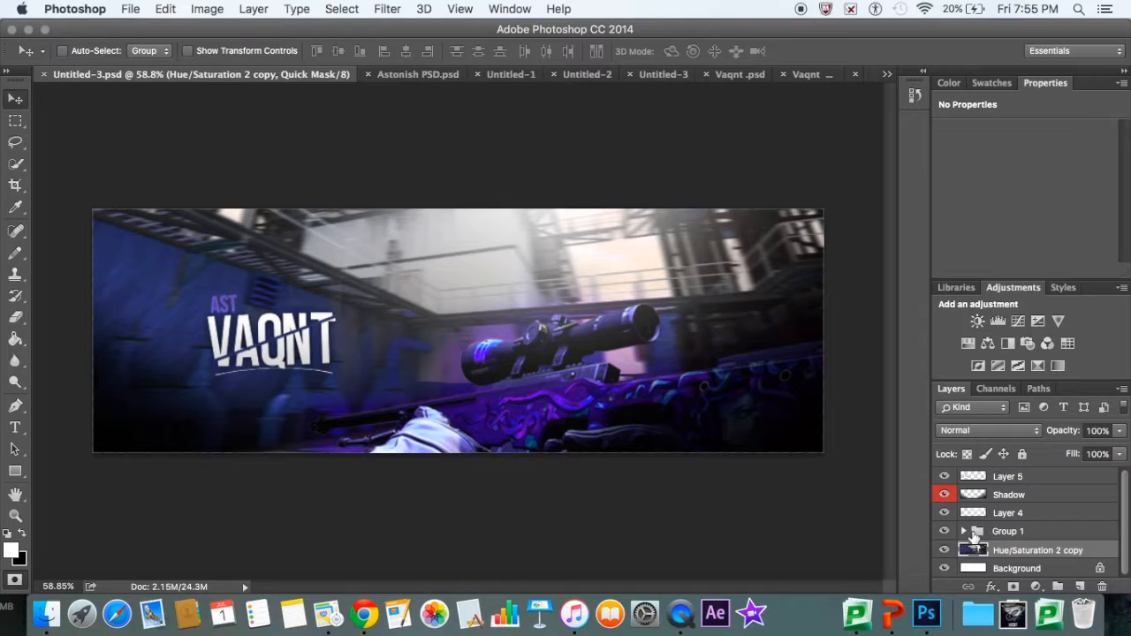
click(976, 536)
click(951, 533)
click(950, 532)
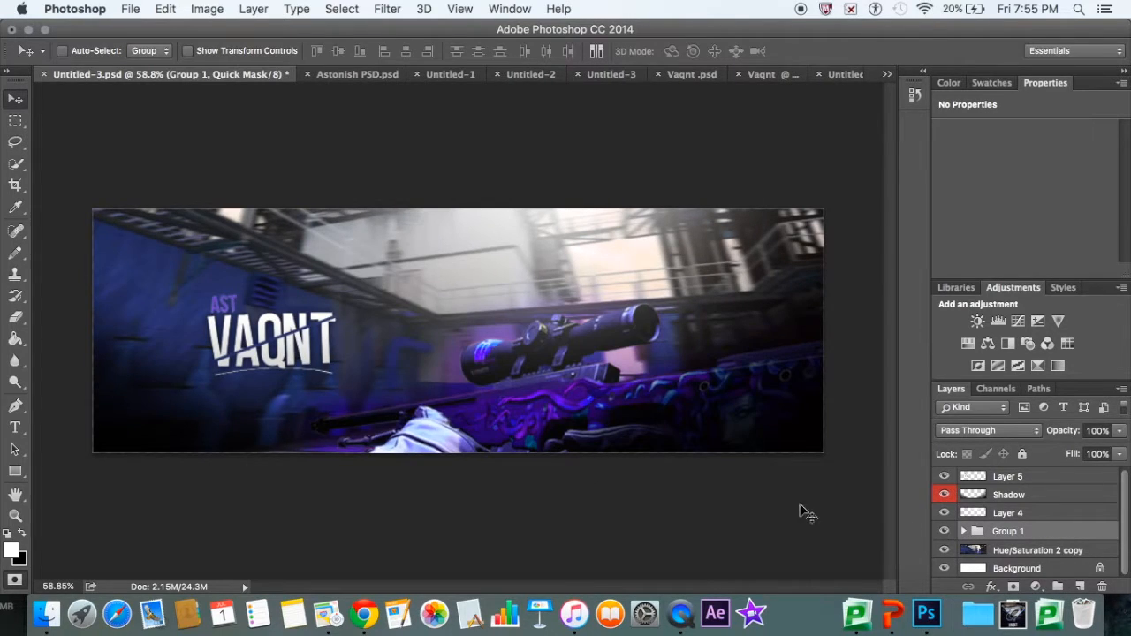
drag(620, 412, 615, 351)
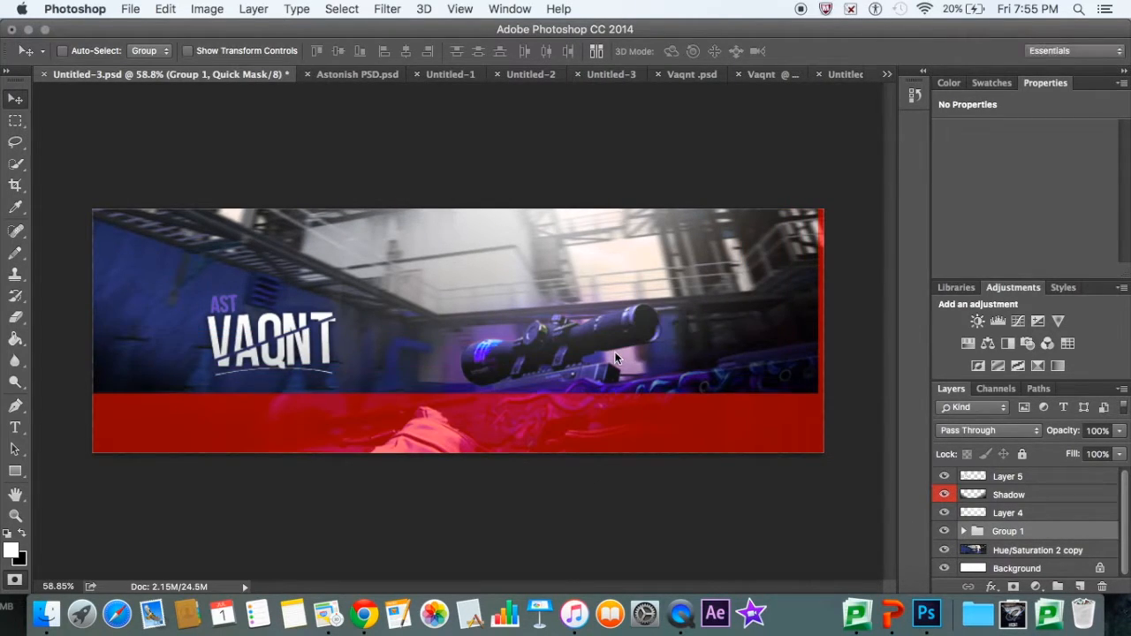
key(super+z)
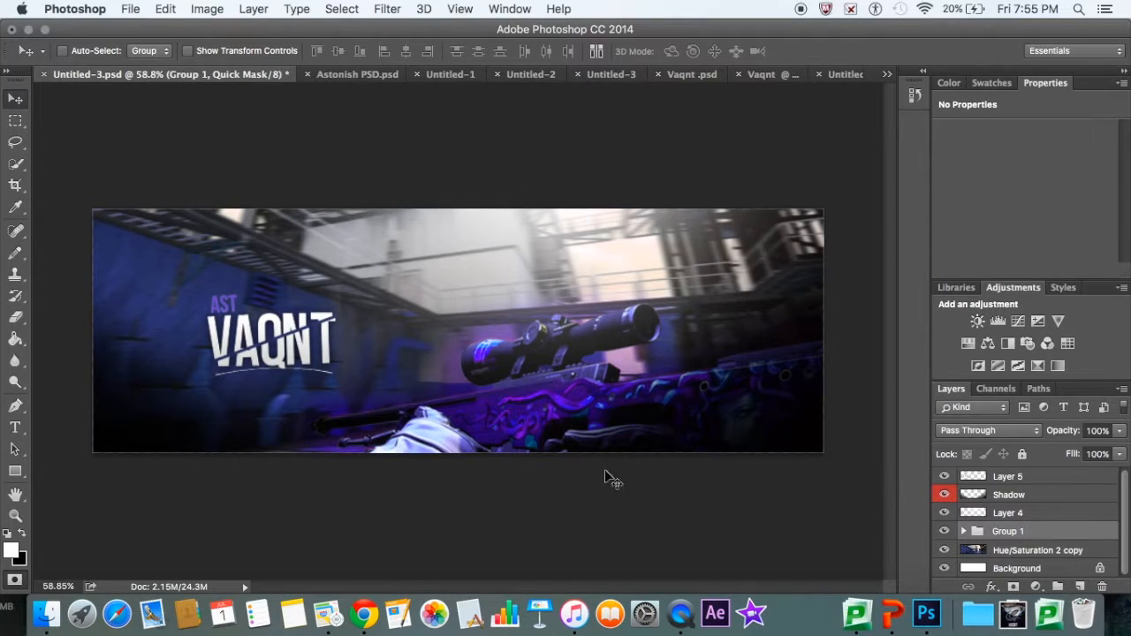
- Switch to Chrome and search Google Images for "Medusa Awp"
click(363, 615)
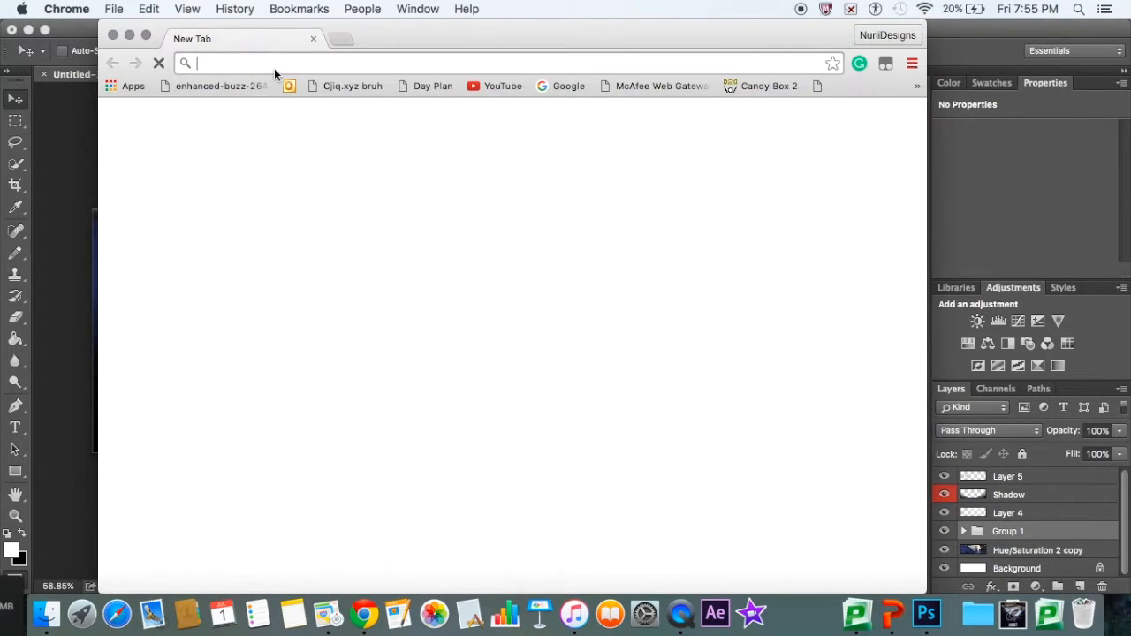
text(Med)
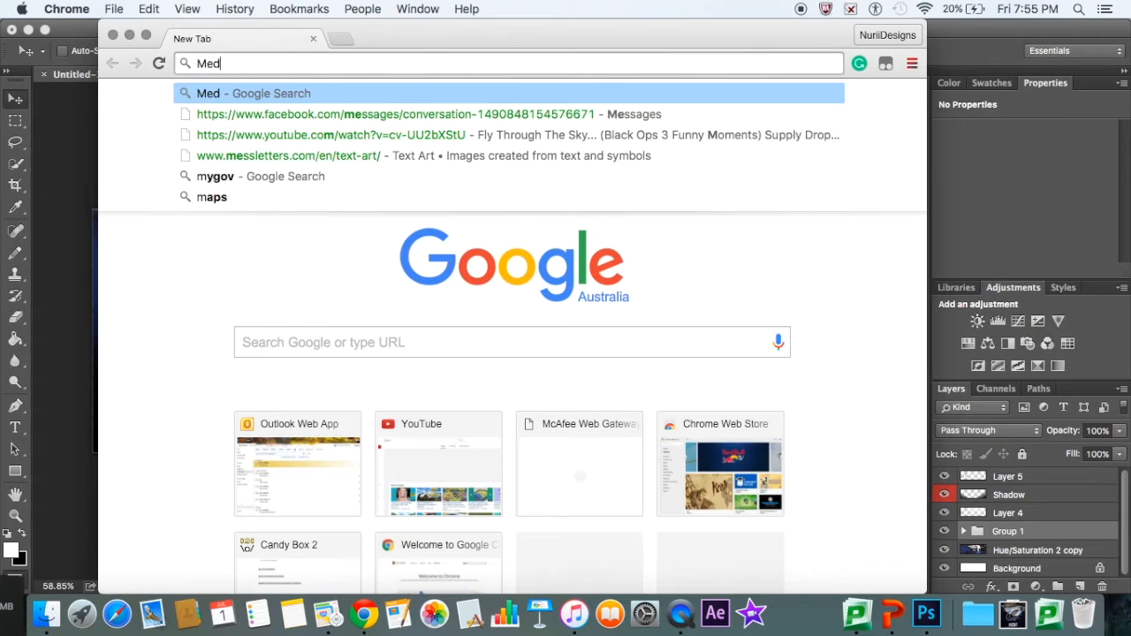
text(usa Awp)
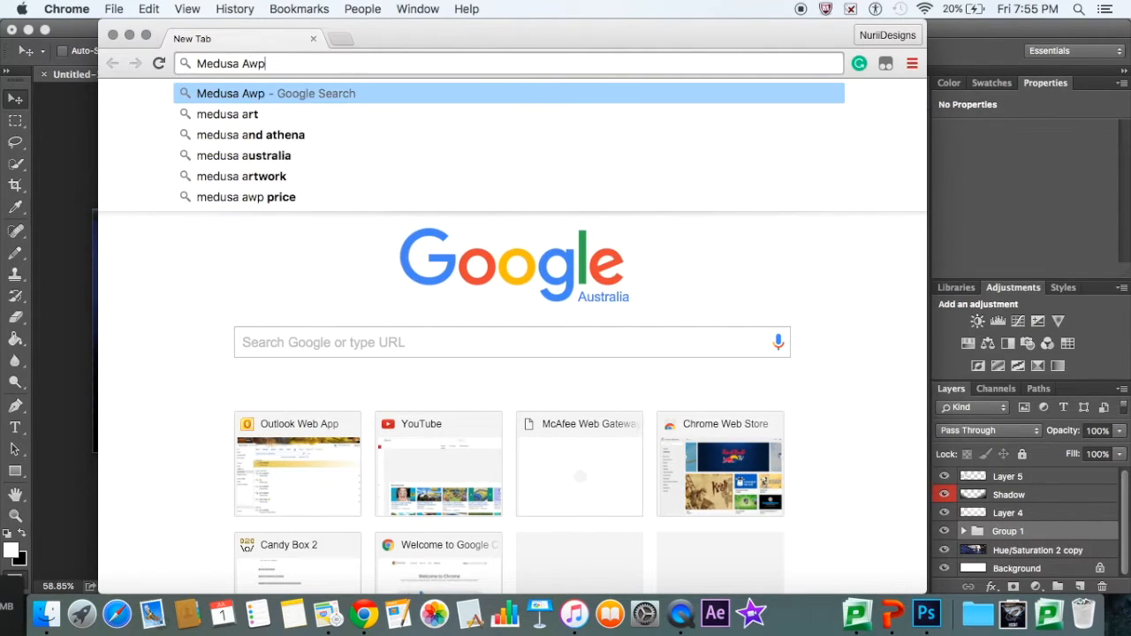
key(Return)
click(273, 176)
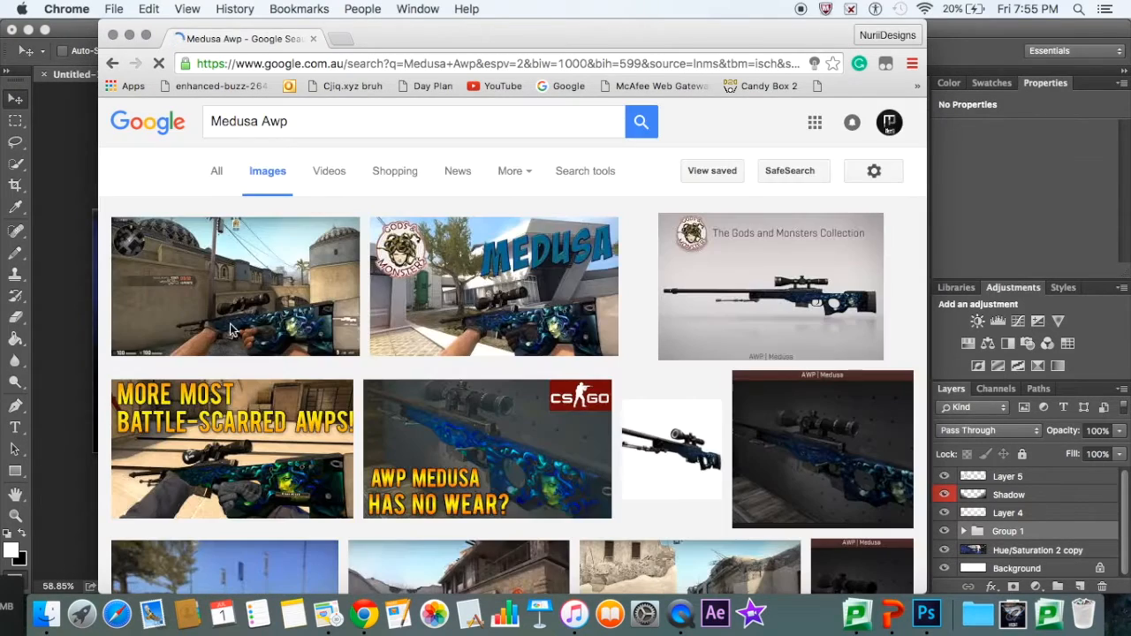
- Preview the battle-scarred AWP result and the first result's full-size image, and browse further image results
click(307, 440)
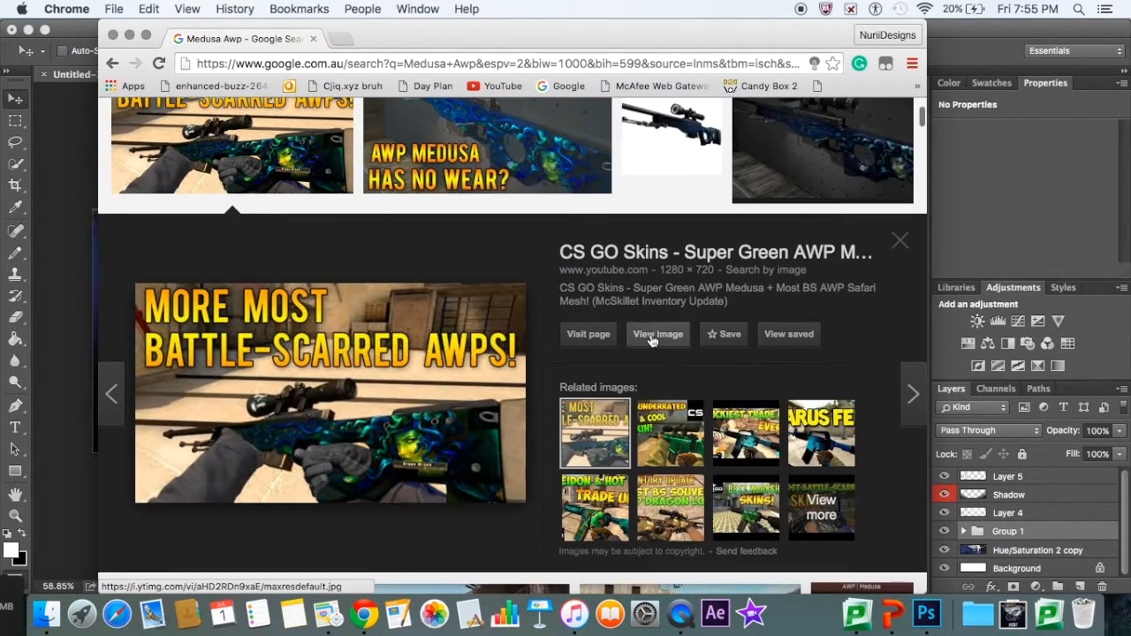
scroll(262, 152, up, 4)
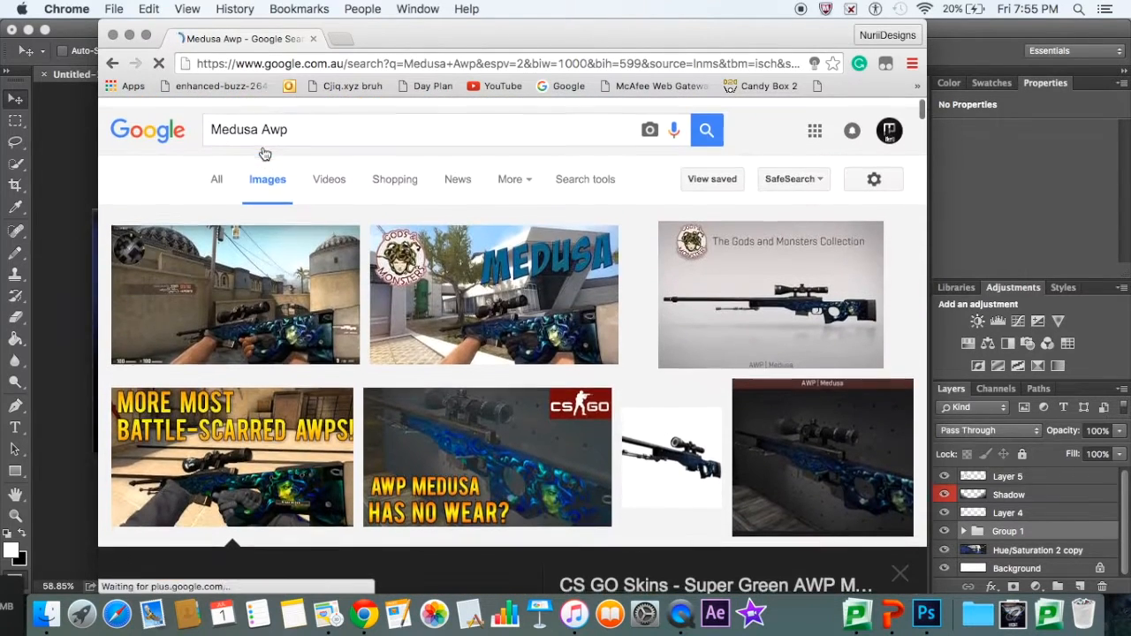
click(316, 305)
click(636, 334)
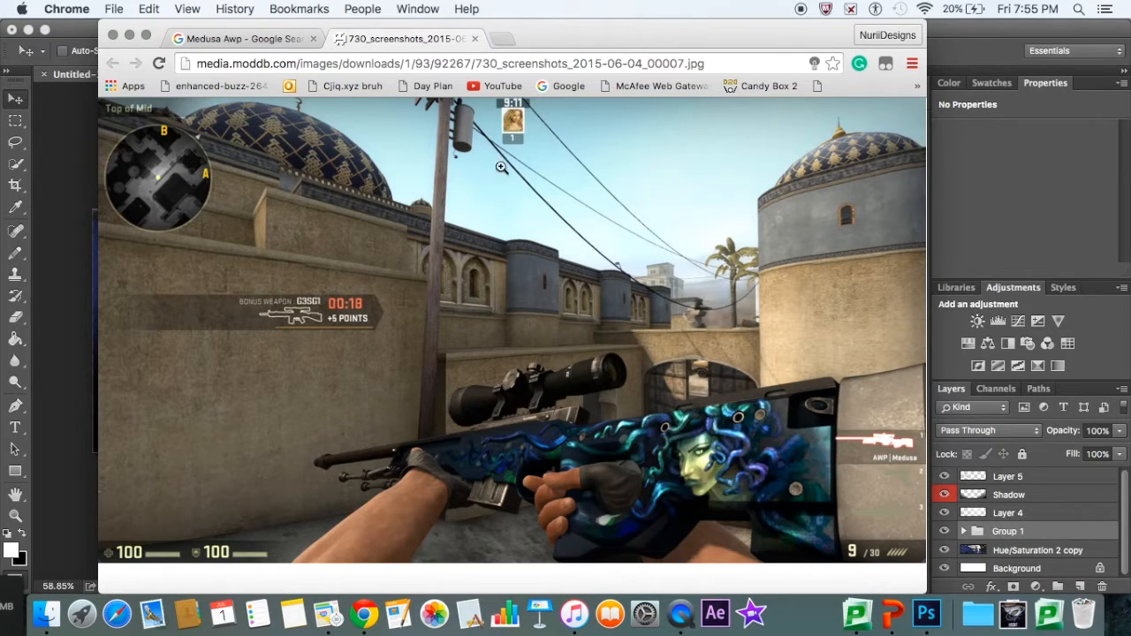
click(475, 39)
scroll(471, 414, down, 6)
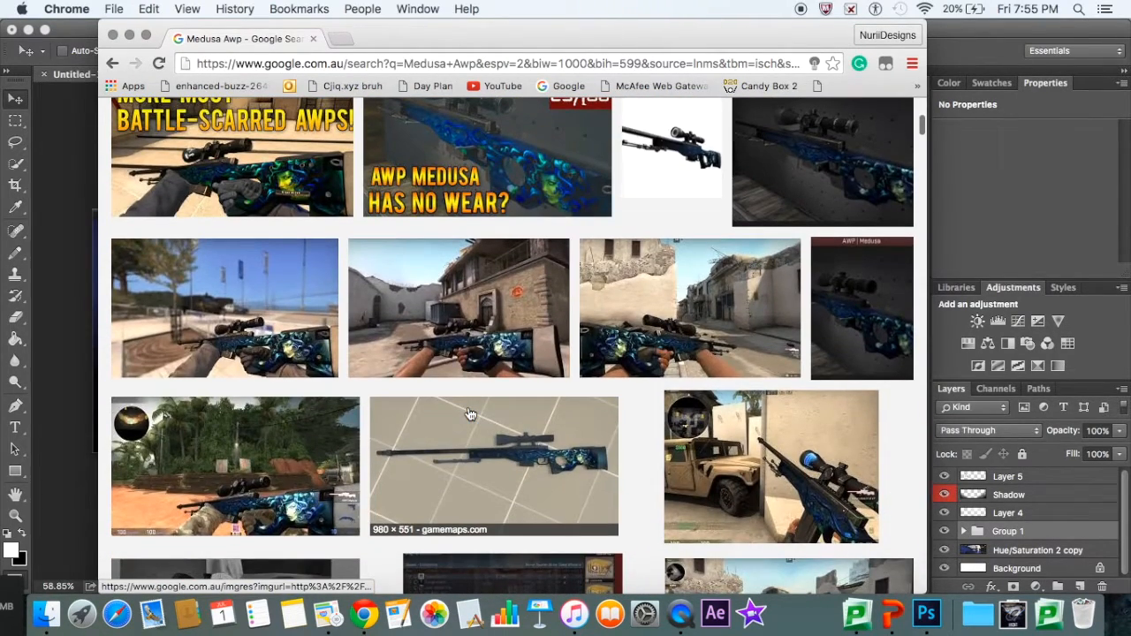
- Open the 3840 × 2160 AWP Medusa image full size and save it as LpzHQHG in Downloads
click(291, 345)
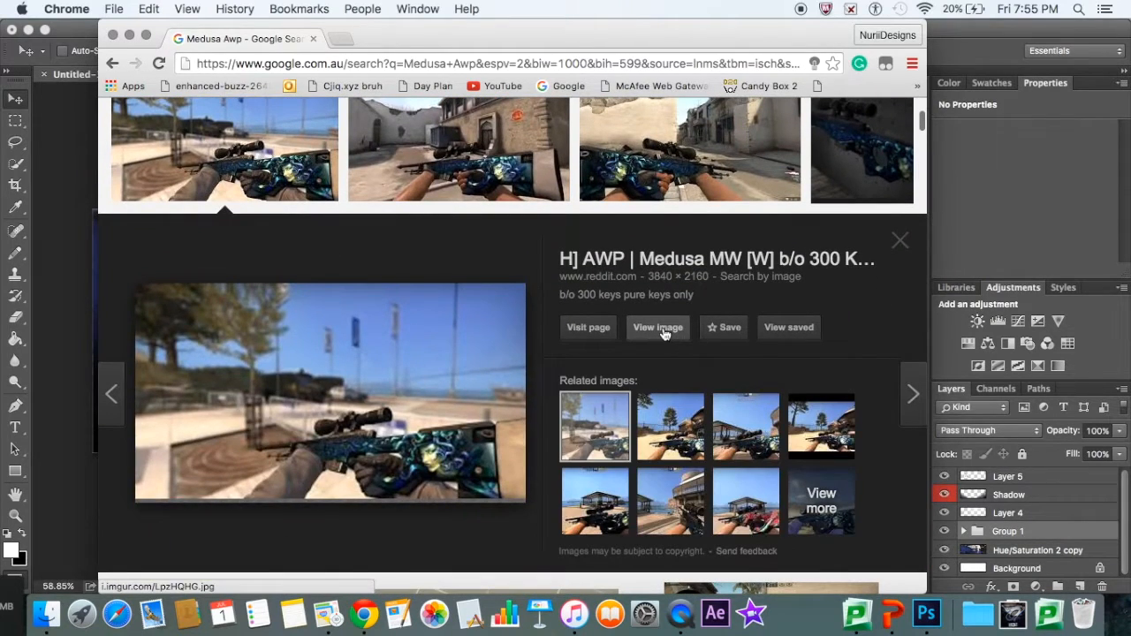
click(662, 328)
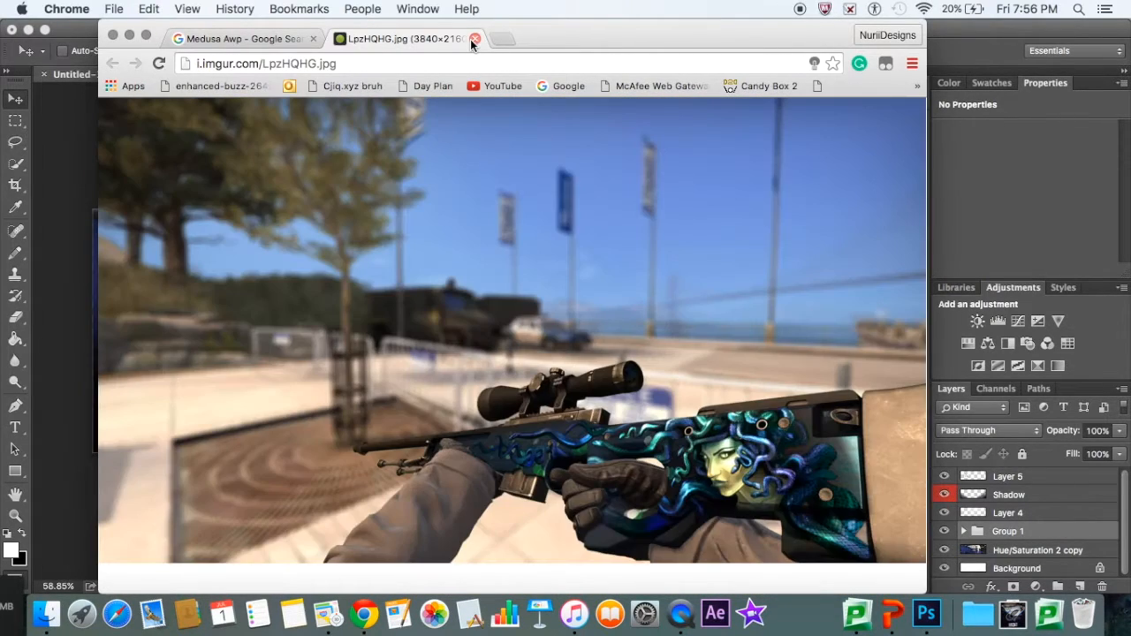
right_click(470, 212)
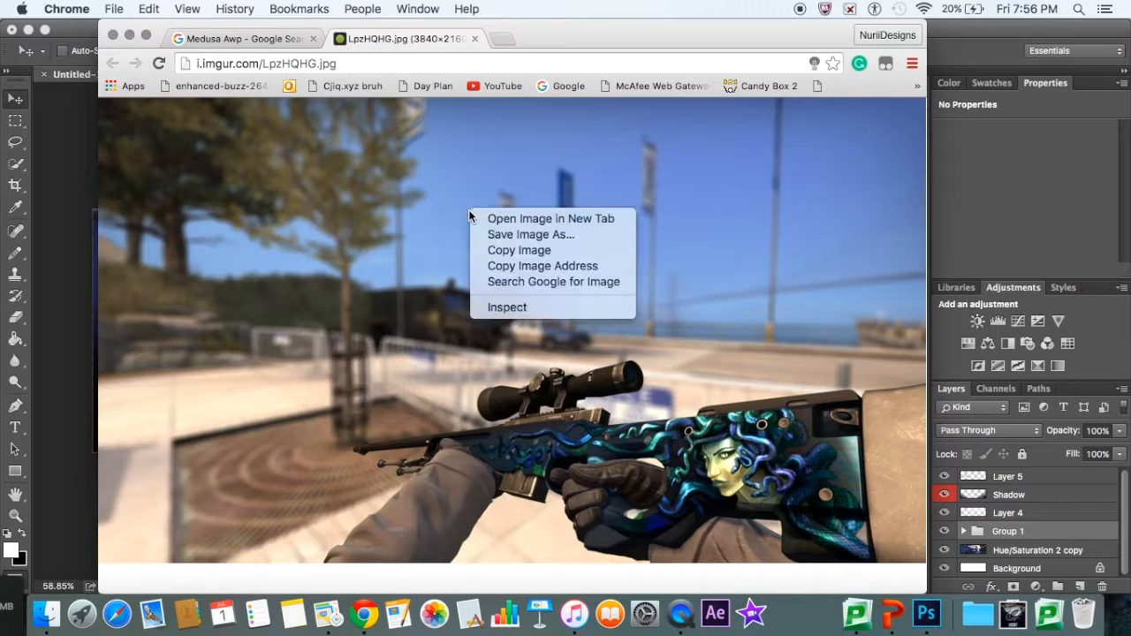
click(518, 236)
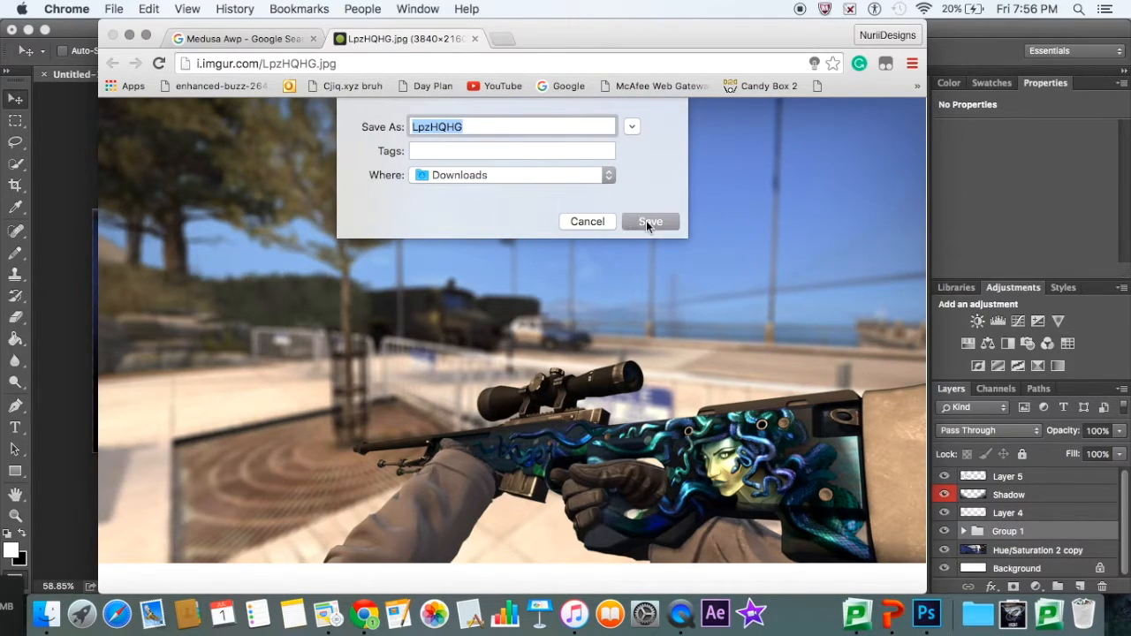
click(649, 221)
- Place LpzHQHG.jpg into the Untitled-3.psd banner and shift it slightly right and flush with the canvas height
drag(43, 369, 64, 382)
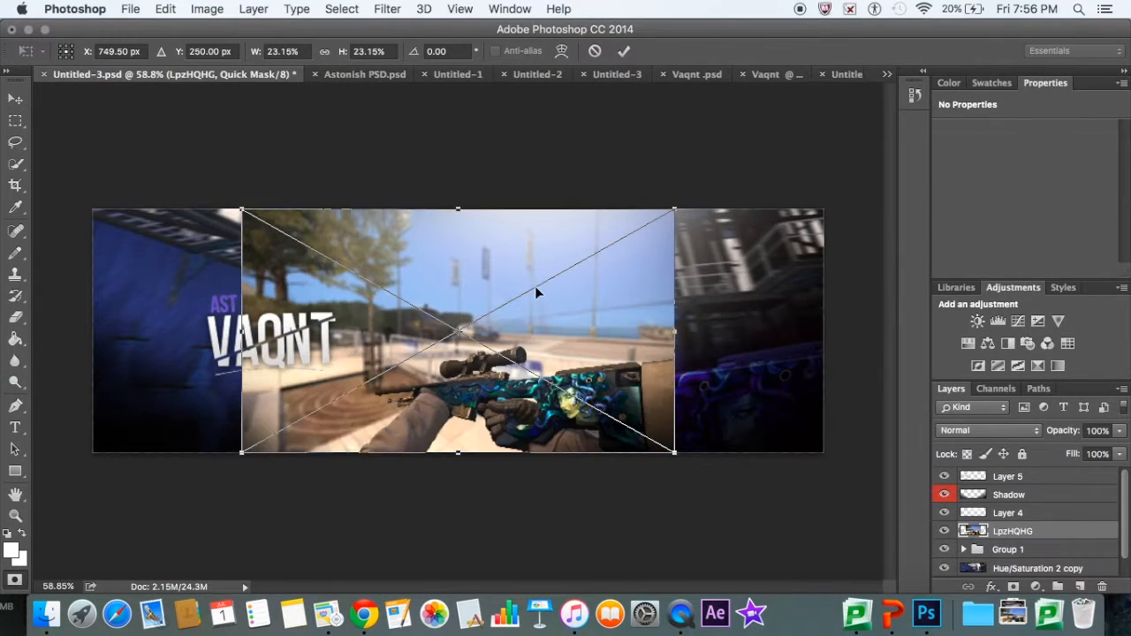
drag(548, 320, 568, 328)
key(Return)
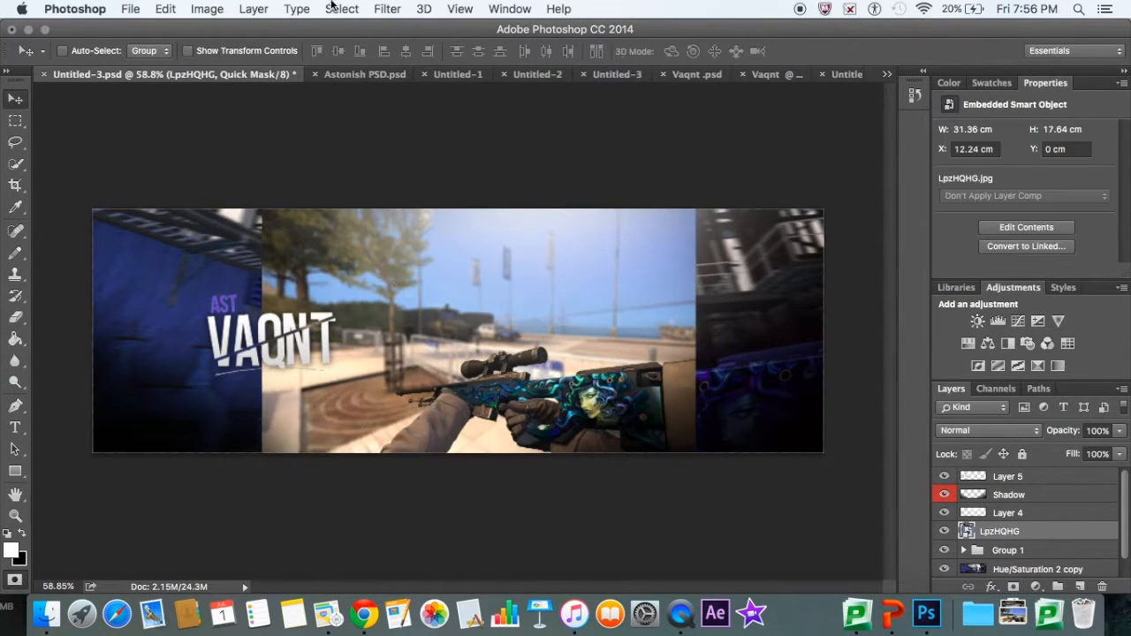
- Place the downloaded LpzHQHG.jpg into the Untitled-4 document as a smart object
click(133, 9)
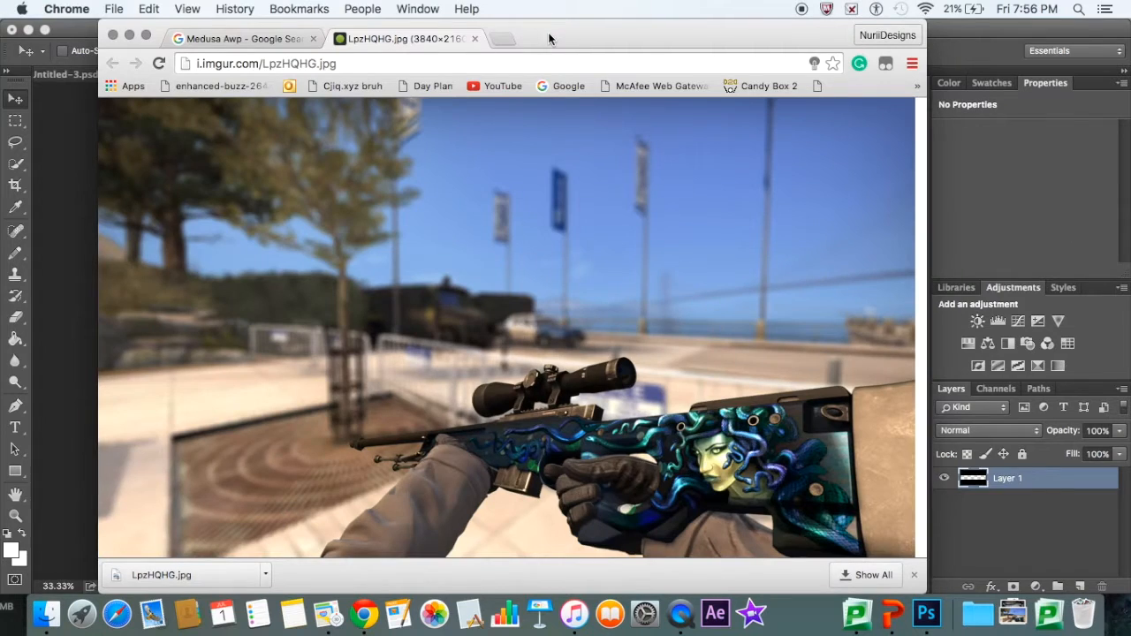
drag(548, 39, 803, 39)
drag(430, 582, 260, 343)
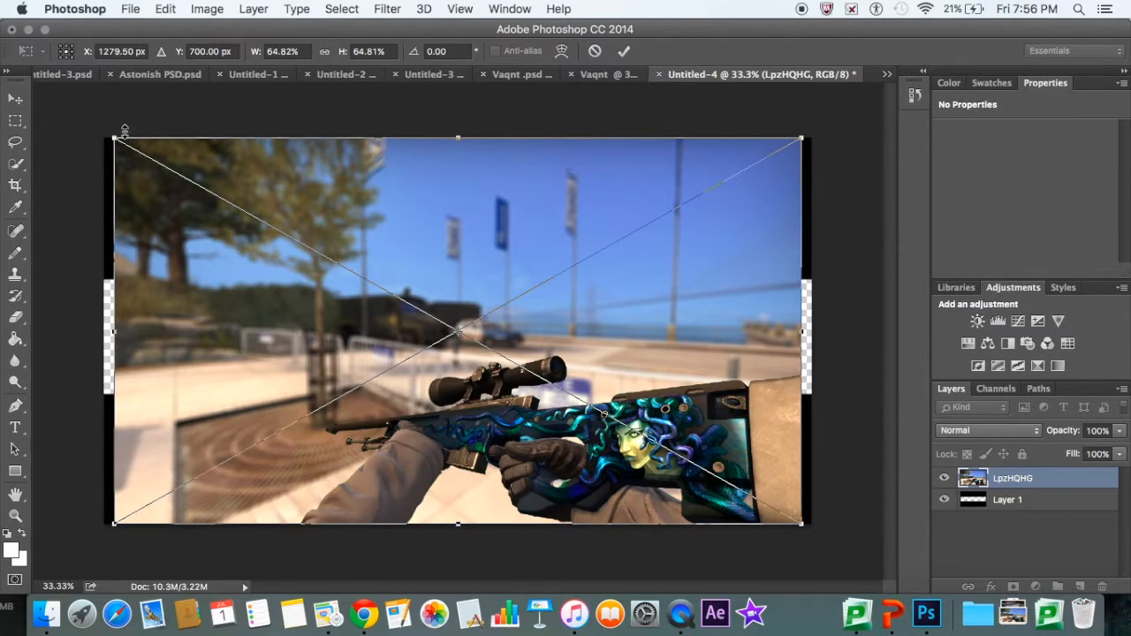
key(Return)
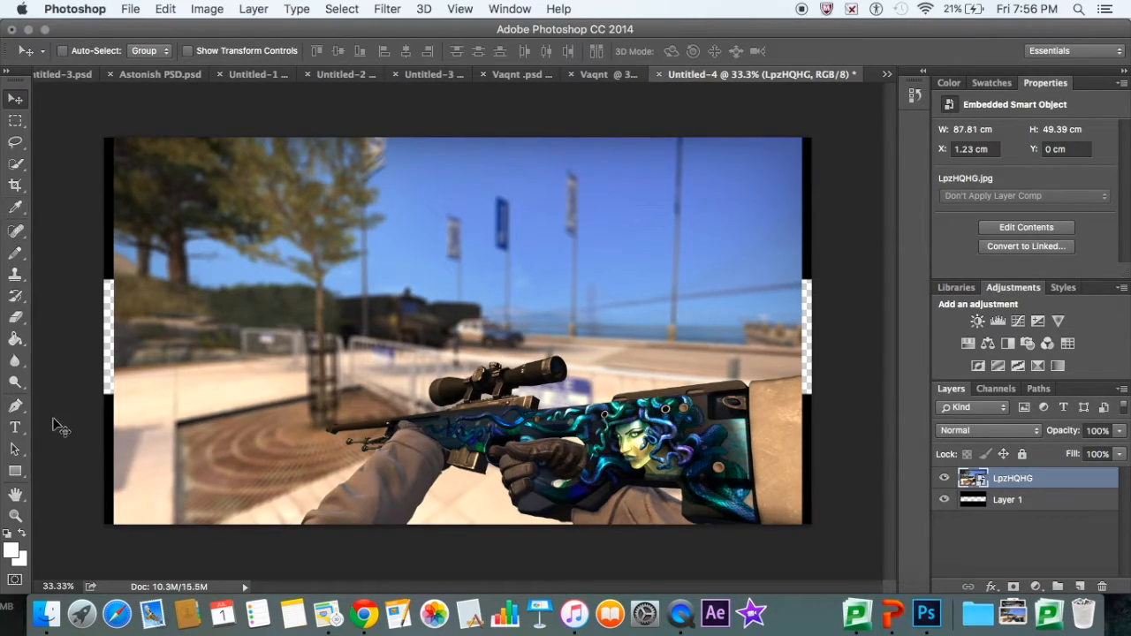
- Start a Pen tool path at the image's bottom edge and trace under the rifle grip and around the gloved trigger hand
key(z)
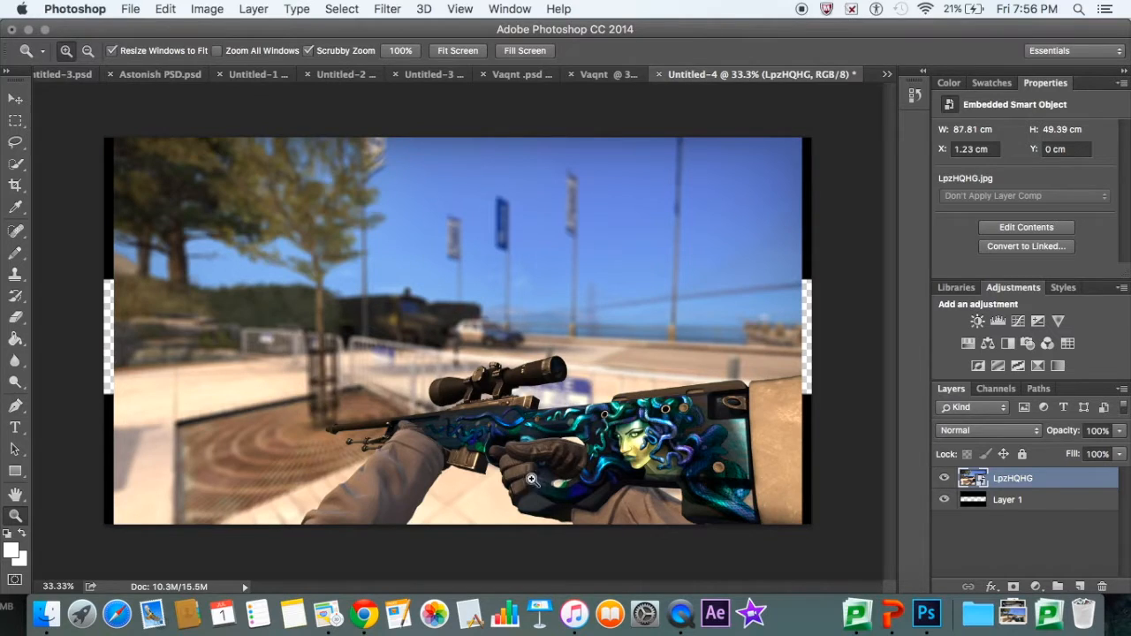
click(531, 478)
click(595, 462)
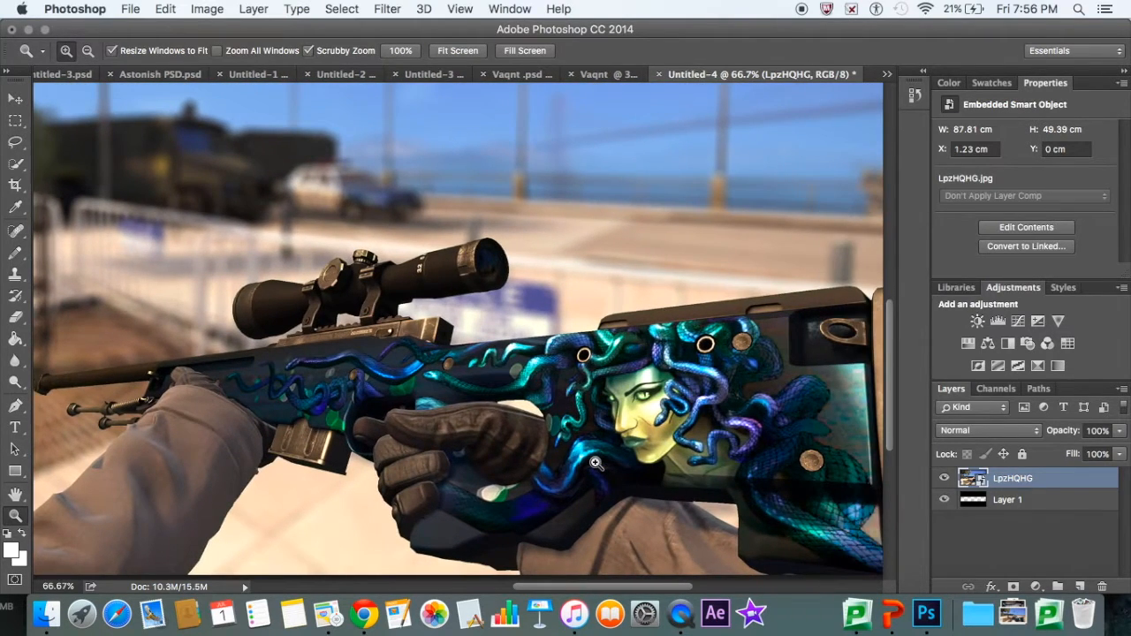
click(16, 407)
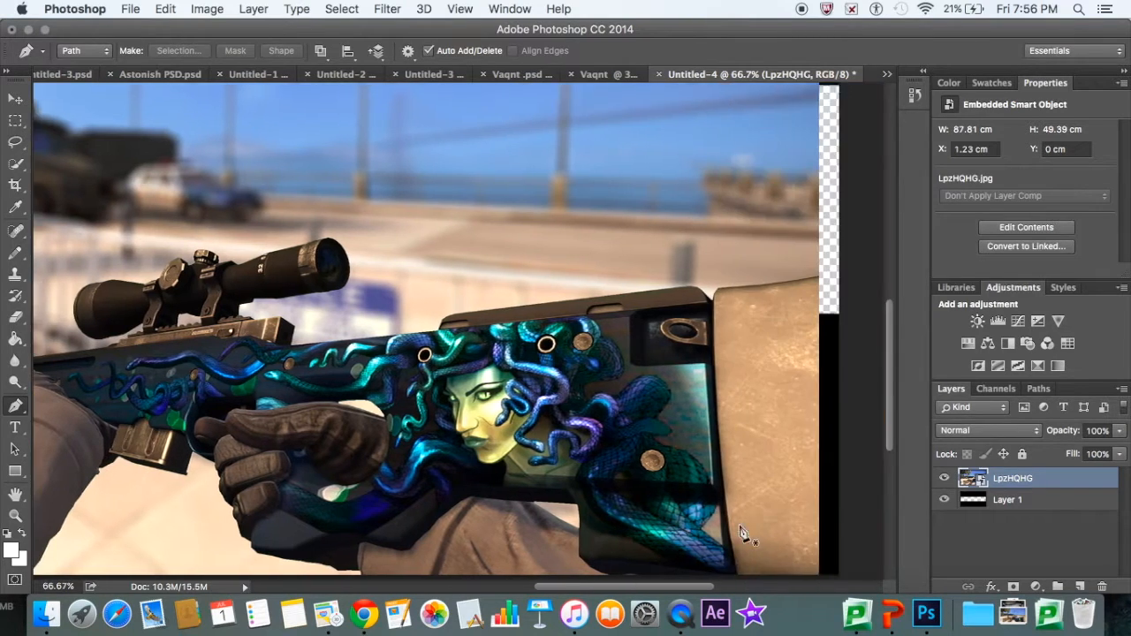
scroll(746, 534, right, 5)
scroll(747, 535, down, 3)
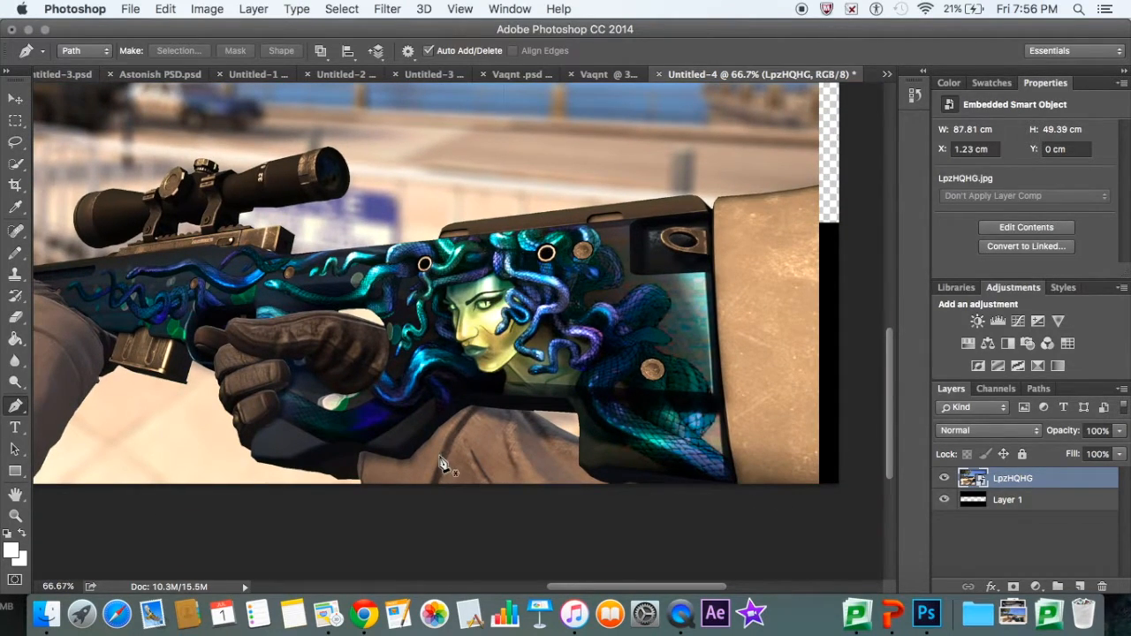
scroll(422, 523, left, 3)
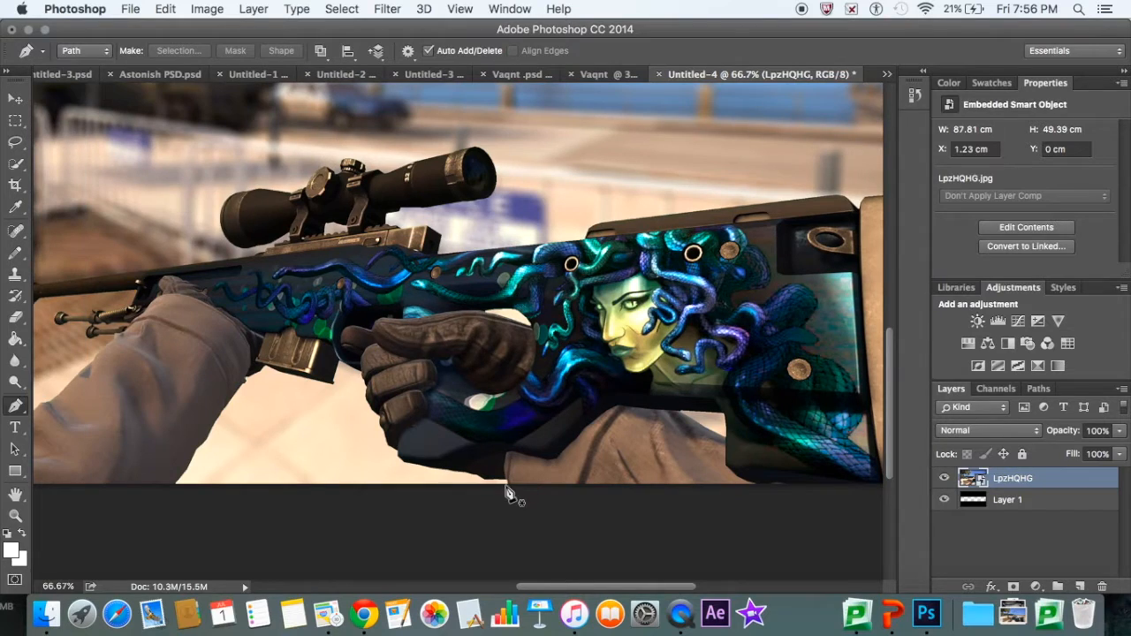
click(510, 489)
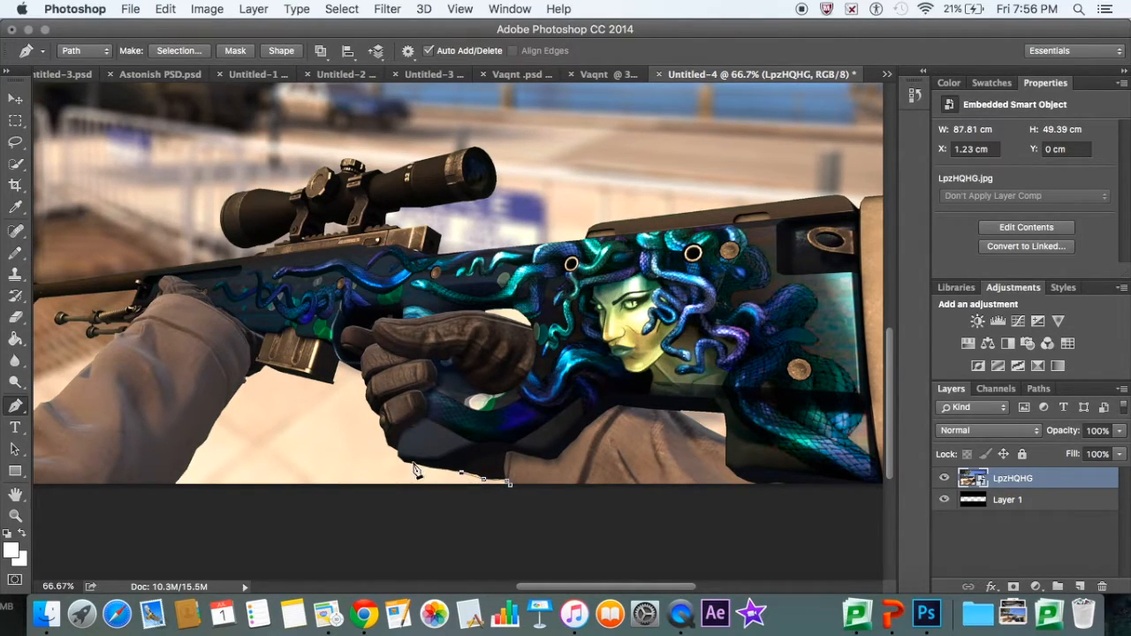
click(387, 443)
click(381, 429)
click(380, 418)
drag(367, 395, 372, 386)
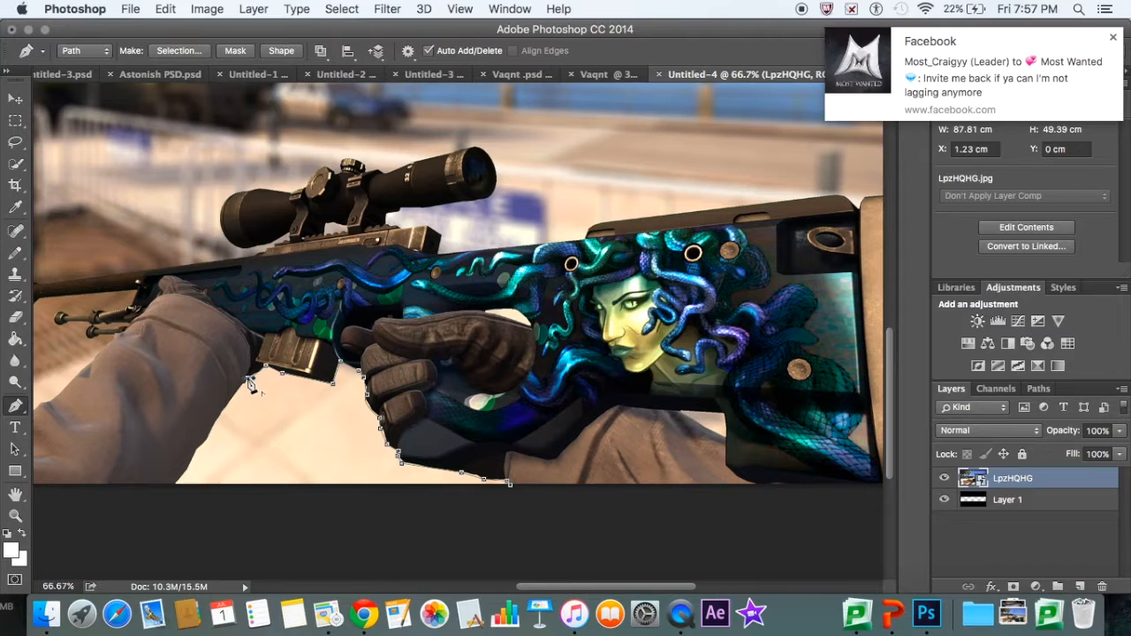
- Continue the Pen path down the inner edge of the forward arm's sleeve to the image's bottom edge
click(206, 444)
key(z)
key(p)
click(194, 454)
click(178, 478)
click(175, 486)
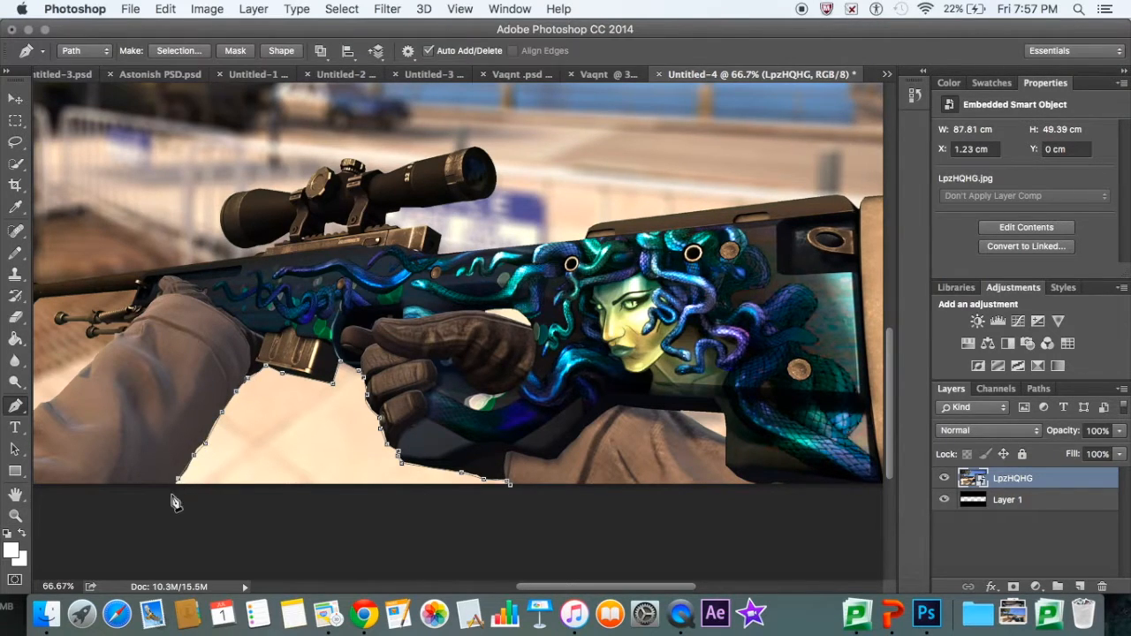
- Extend the Pen path around the bottom of the forward arm and up the sleeve's outer edge to the bipod
scroll(171, 495, left, 10)
click(345, 480)
click(346, 464)
drag(414, 392, 433, 383)
alt+click(414, 392)
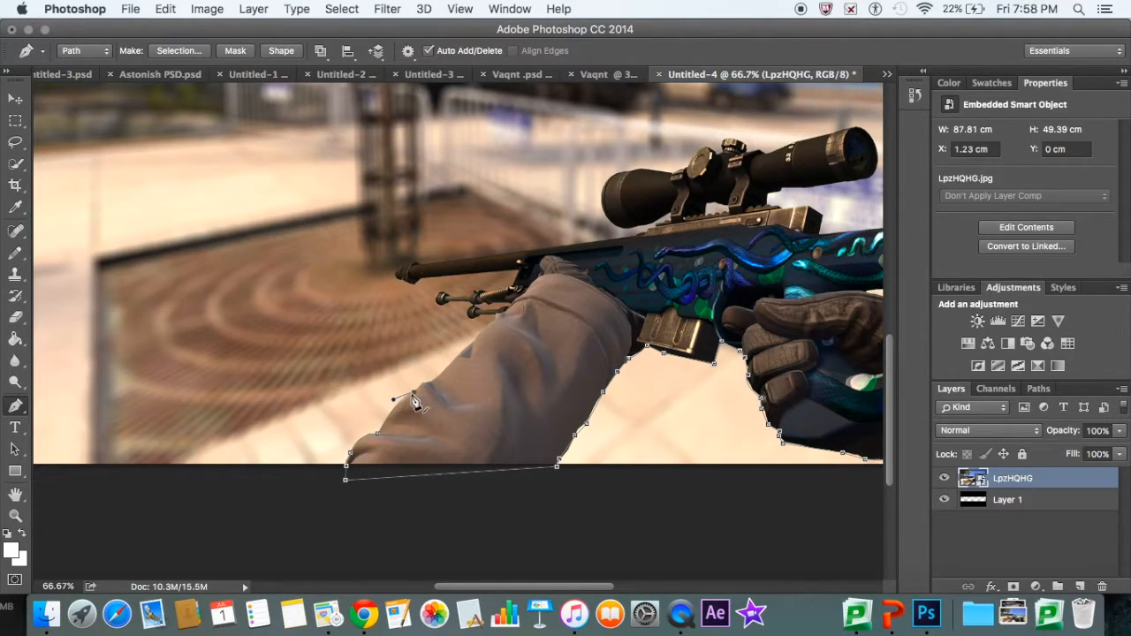
drag(432, 379, 580, 408)
key(super+z)
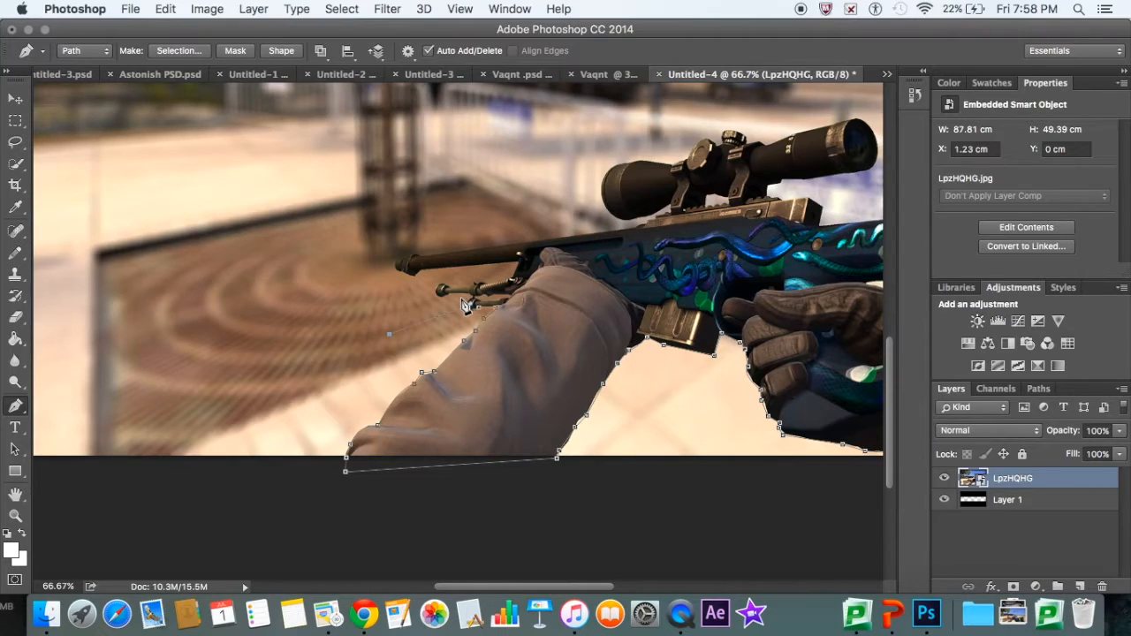
key(super+z)
key(super+z)
key(super+z)
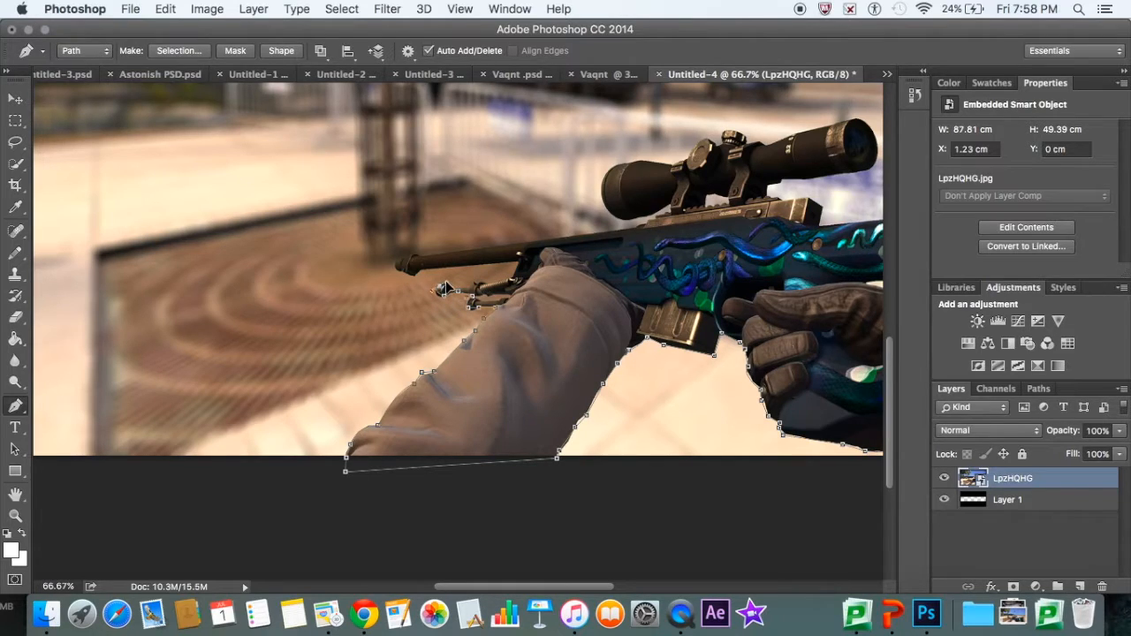
- Continue the Pen path around the bipod and muzzle, and along the barrel's upper edge to the scope
click(477, 285)
click(512, 278)
click(518, 262)
click(423, 271)
click(397, 271)
click(415, 255)
click(634, 227)
click(657, 218)
click(625, 217)
- Trace the Pen path around the scope's rear end, over its mounts and turret, and around the front lens
alt+click(602, 180)
drag(603, 180, 725, 154)
alt+click(636, 159)
click(672, 164)
click(688, 158)
click(719, 144)
click(723, 131)
click(747, 139)
click(767, 143)
click(803, 130)
drag(861, 118, 881, 130)
drag(871, 168, 843, 206)
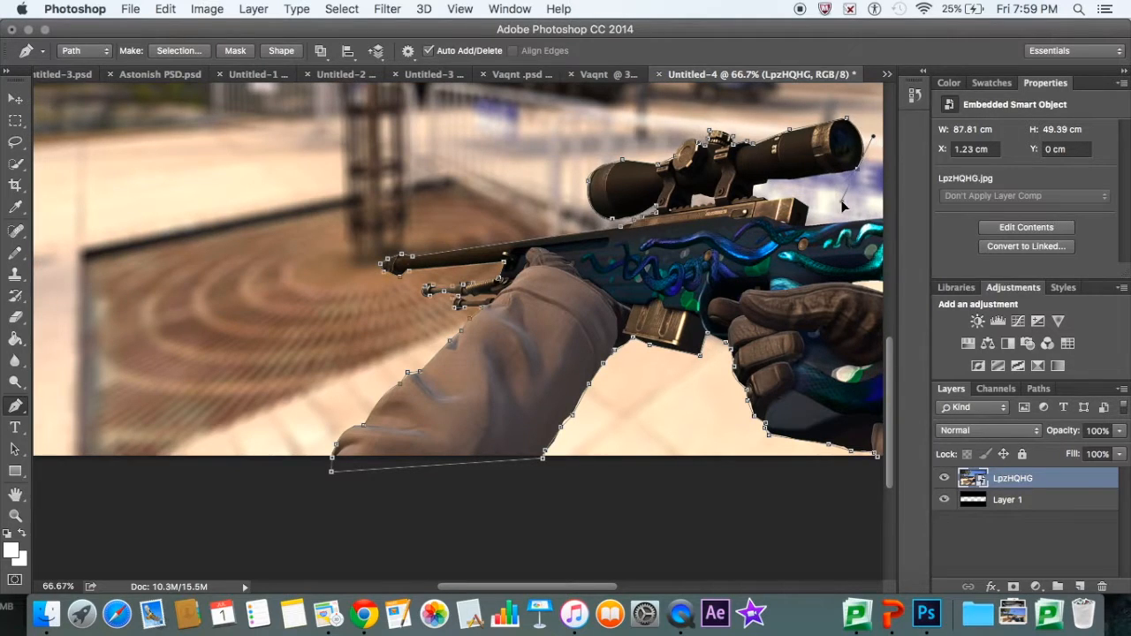
- Continue the Pen path along the underside of the scope down to the mounting rail
alt+click(857, 168)
click(770, 177)
click(766, 183)
click(755, 185)
click(754, 194)
- Trace the Pen path along the rifle body's upper edge and over the tan stock to the image's edge
scroll(807, 219, right, 8)
click(688, 253)
click(529, 216)
click(589, 206)
click(727, 189)
click(782, 183)
click(797, 198)
scroll(845, 181, right, 5)
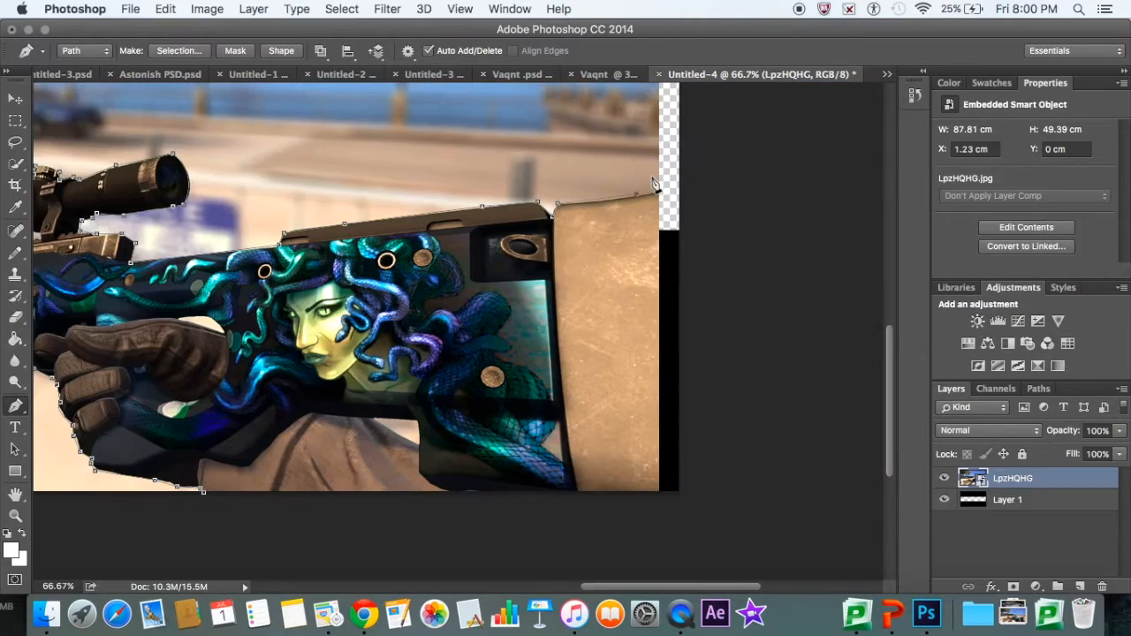
- Close the Pen path around the stock's bottom corner and convert it to a new selection with 0 px feather
click(659, 493)
scroll(359, 512, left, 2)
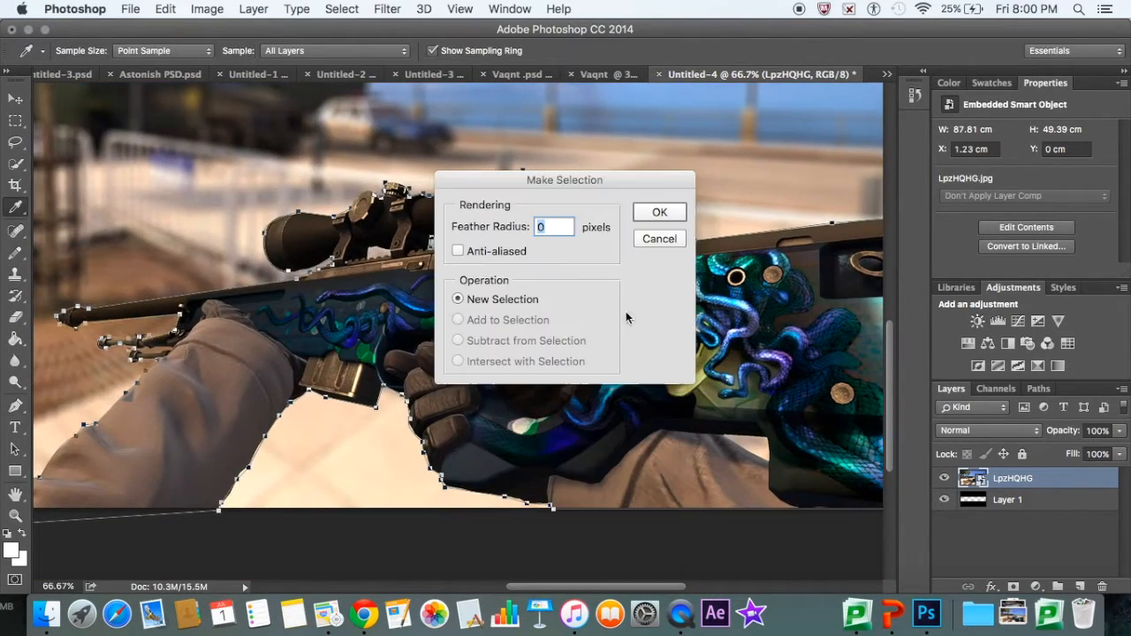
key(Return)
- Trace the background gaps between the scope mounts and rail, and subtract them from the selection with 0 px feather
super+click(389, 245)
super+click(367, 236)
super+click(366, 235)
click(339, 293)
drag(343, 273, 395, 330)
drag(405, 289, 425, 306)
drag(435, 284, 450, 301)
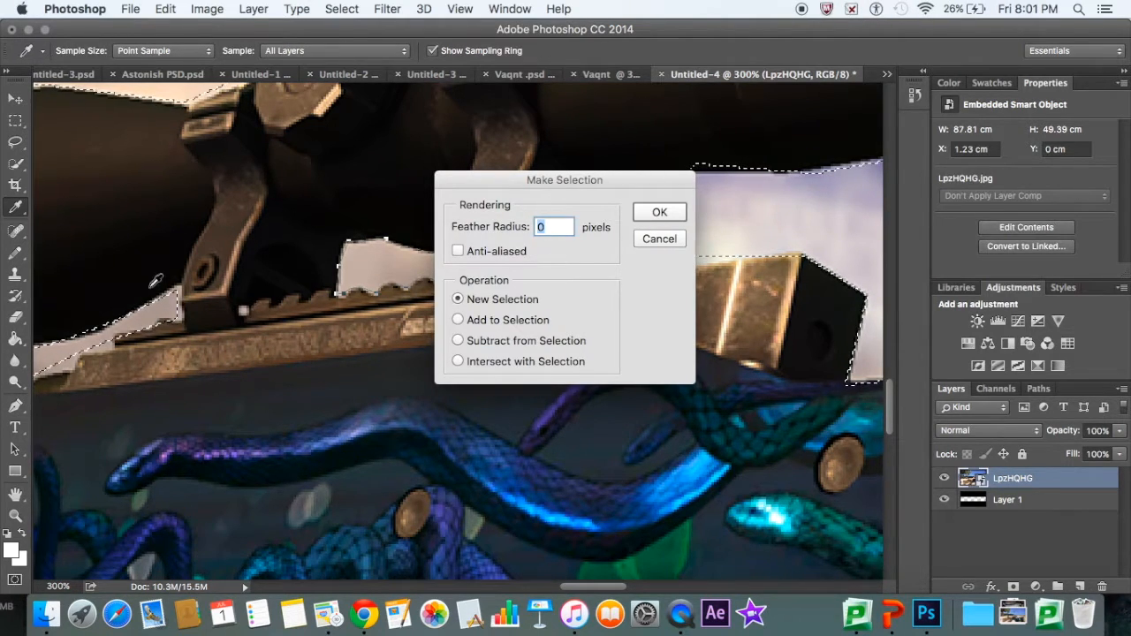
click(472, 341)
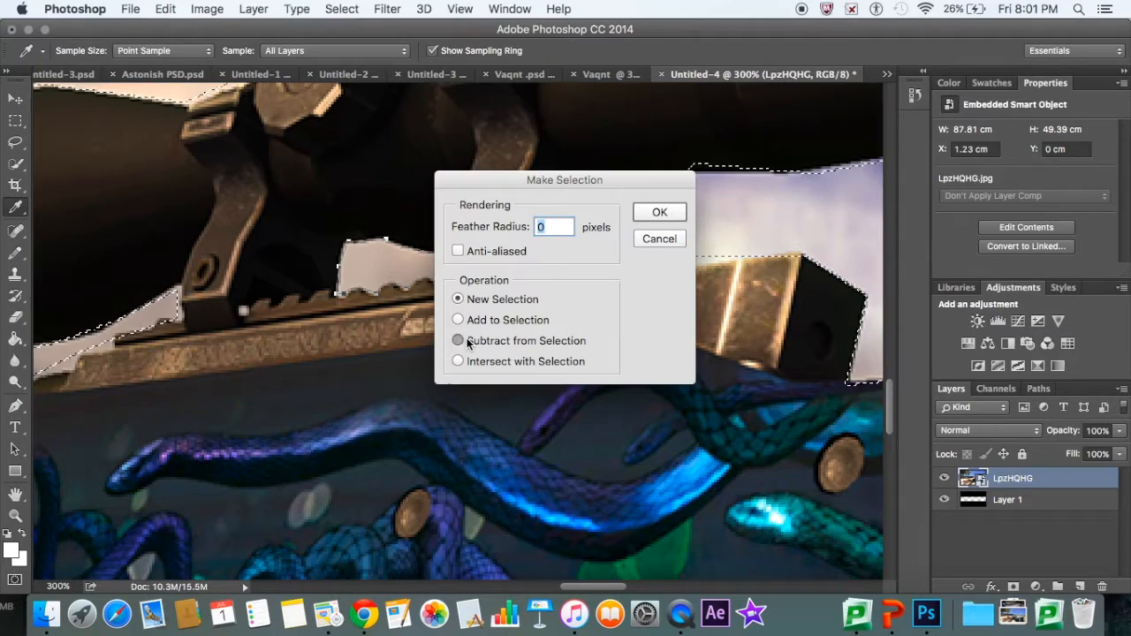
click(659, 212)
- Trace the background gap above the gloved trigger hand and subtract it from the selection
scroll(502, 305, down, 5)
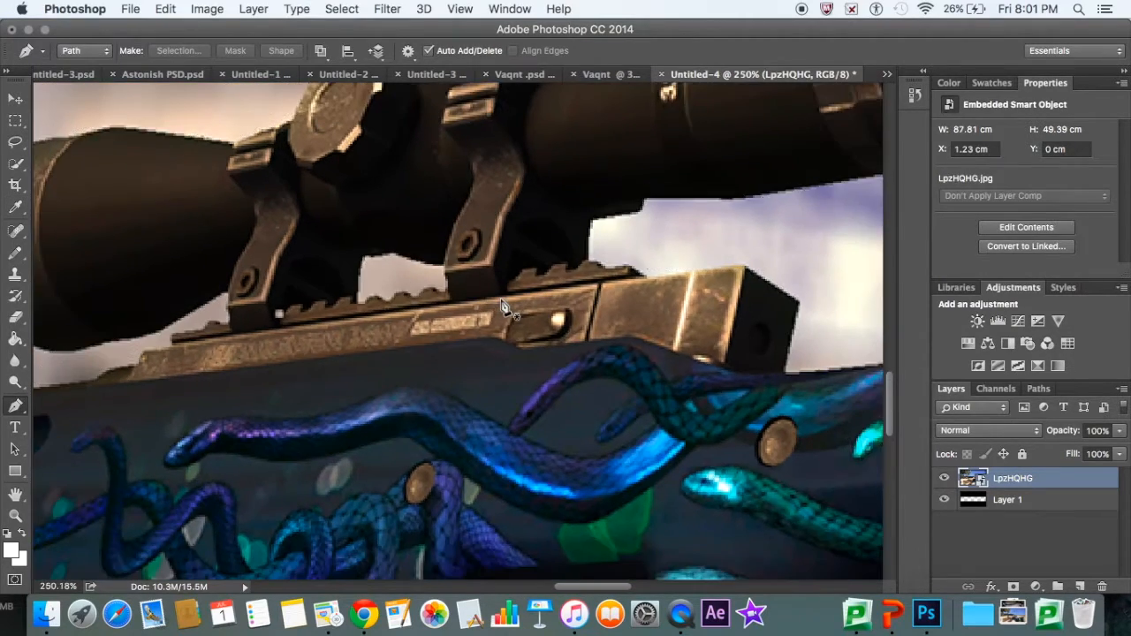
scroll(501, 305, down, 10)
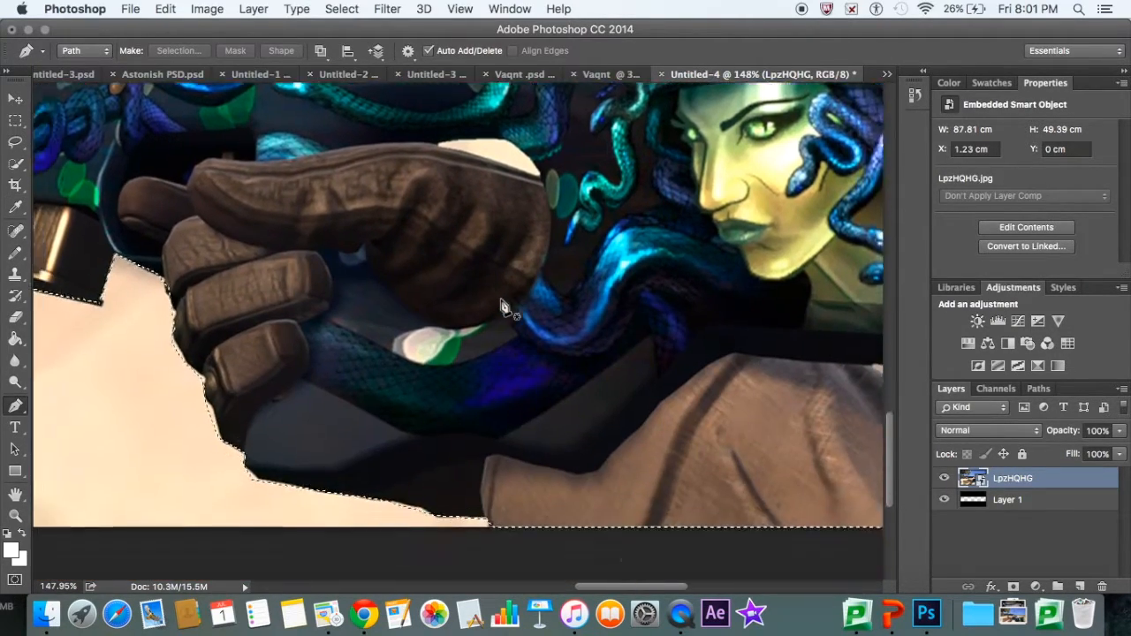
scroll(502, 305, down, 5)
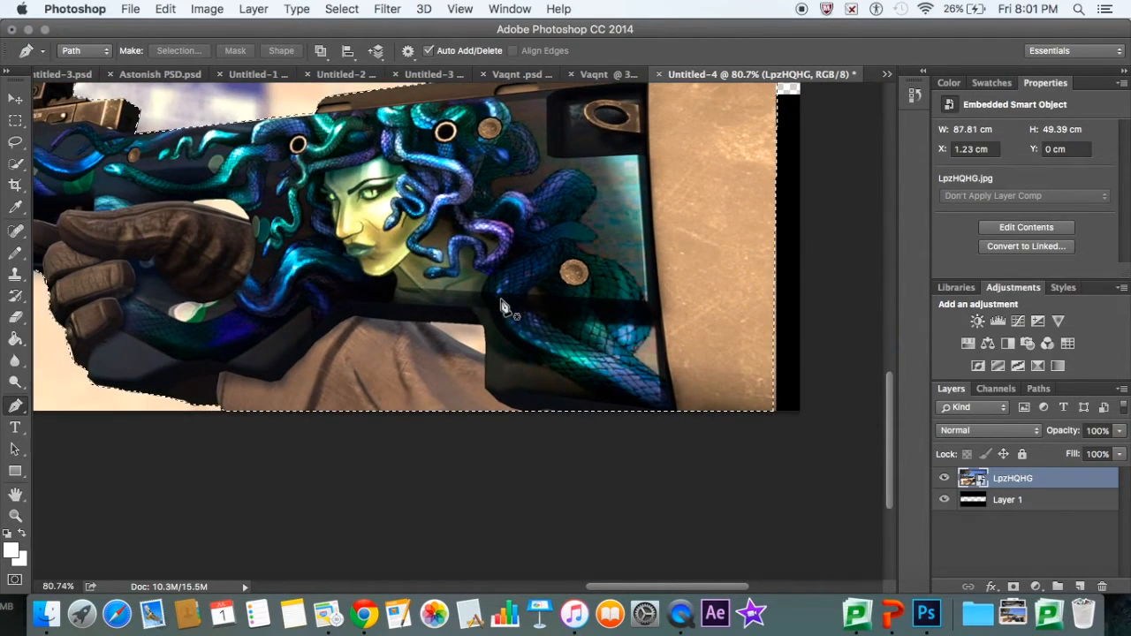
scroll(502, 304, left, 5)
scroll(502, 305, up, 3)
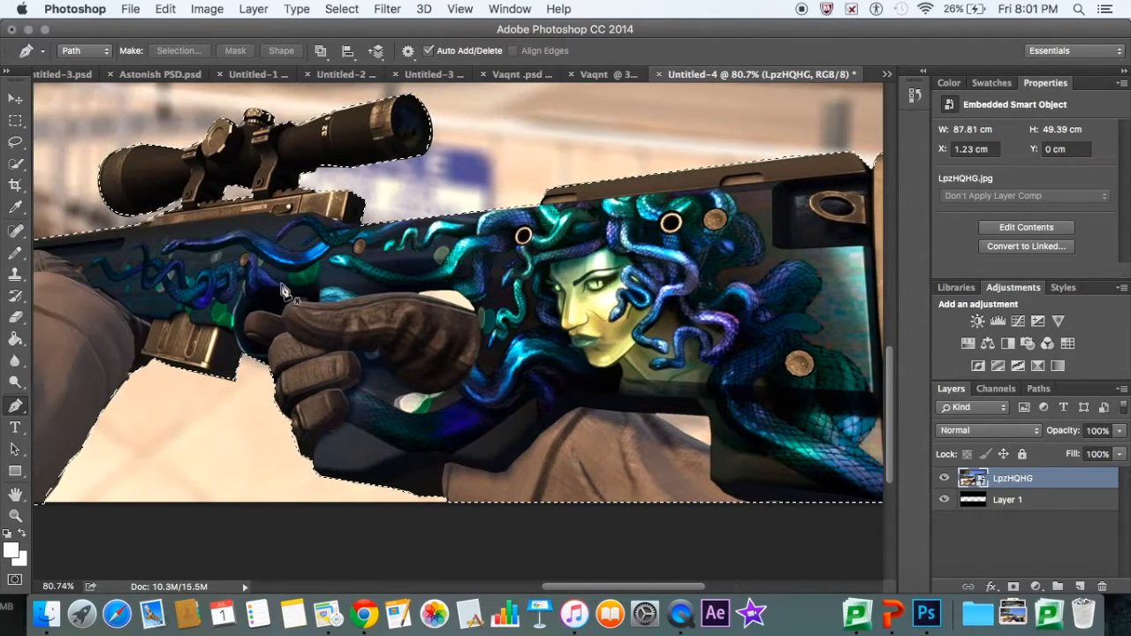
click(417, 293)
click(457, 291)
click(474, 308)
click(421, 297)
right_click(453, 291)
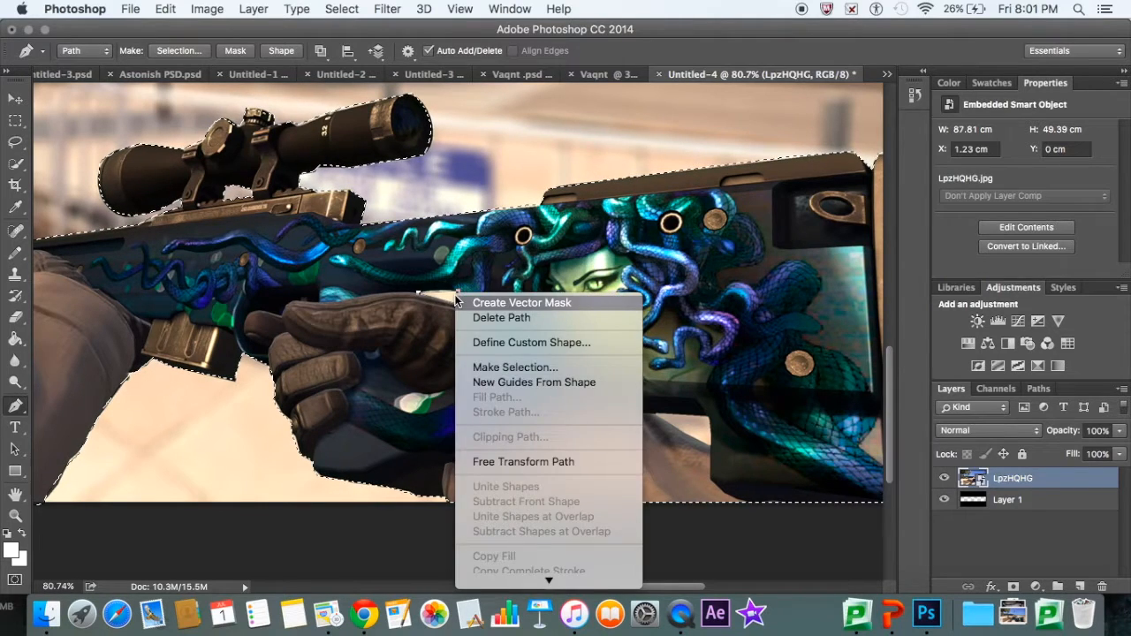
click(509, 367)
click(457, 341)
click(659, 212)
- Trace the background gap between the rear sleeve and the stock, and subtract it from the selection
scroll(636, 415, right, 2)
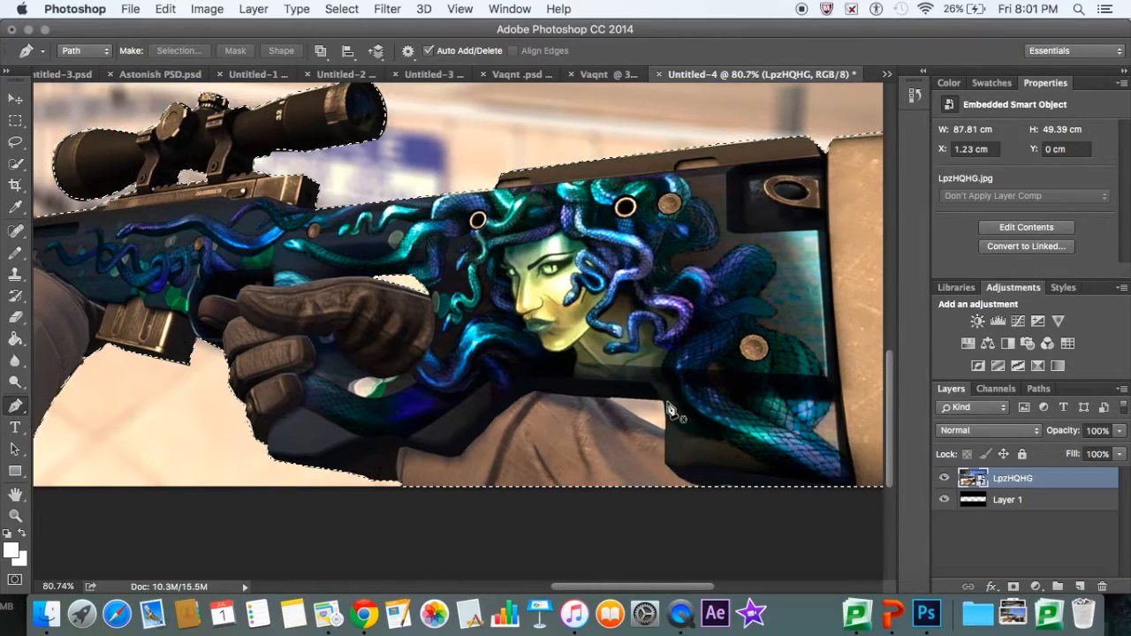
click(612, 398)
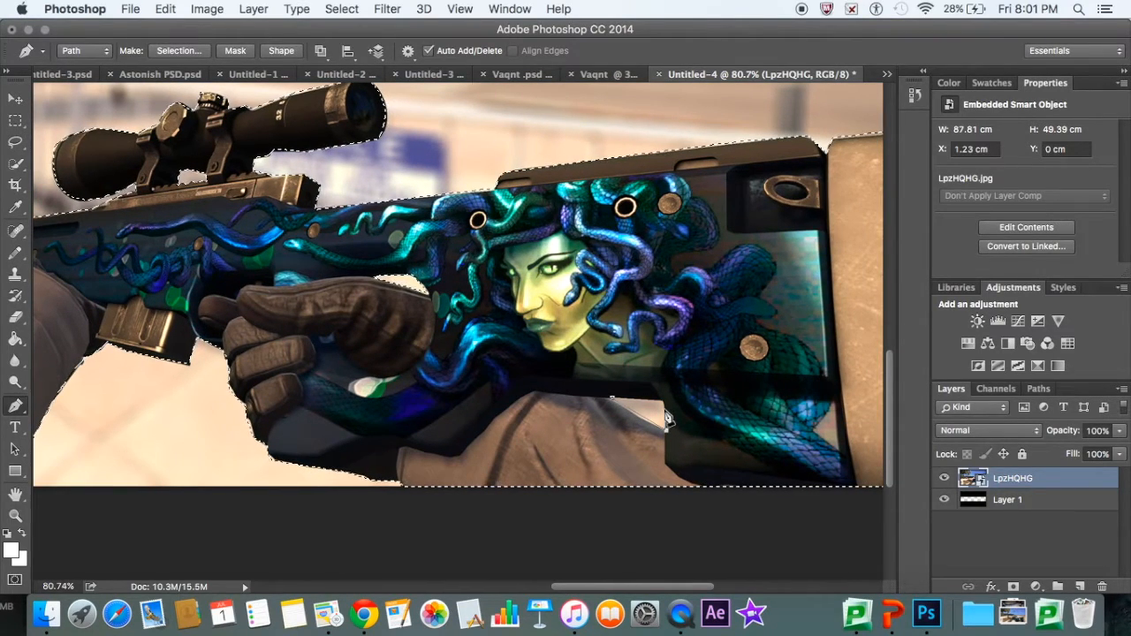
click(614, 400)
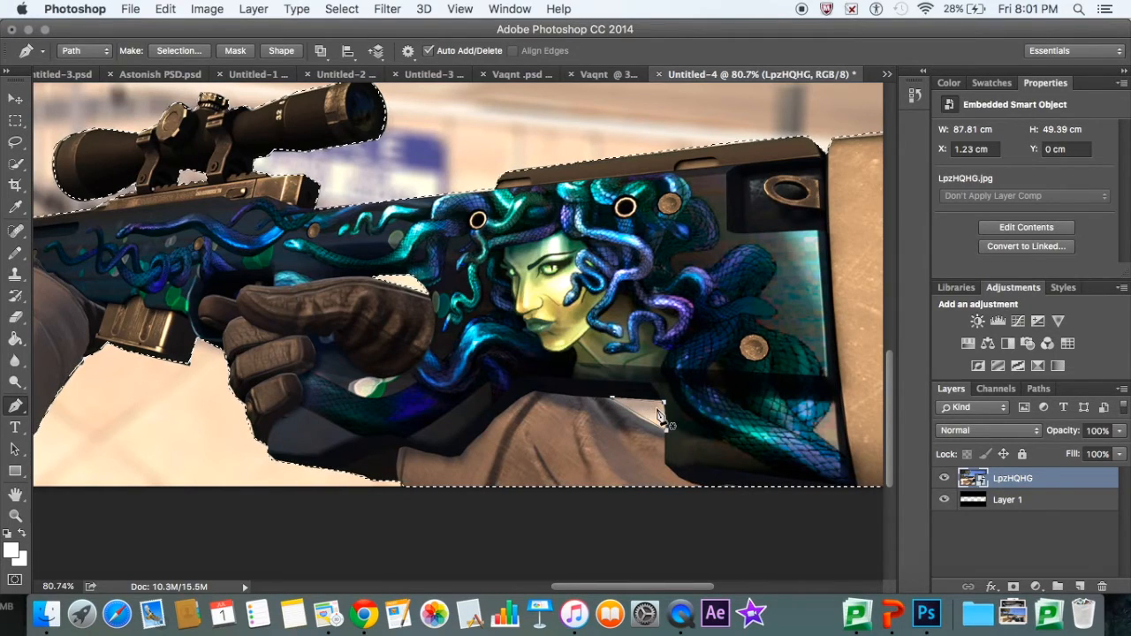
right_click(656, 412)
click(711, 480)
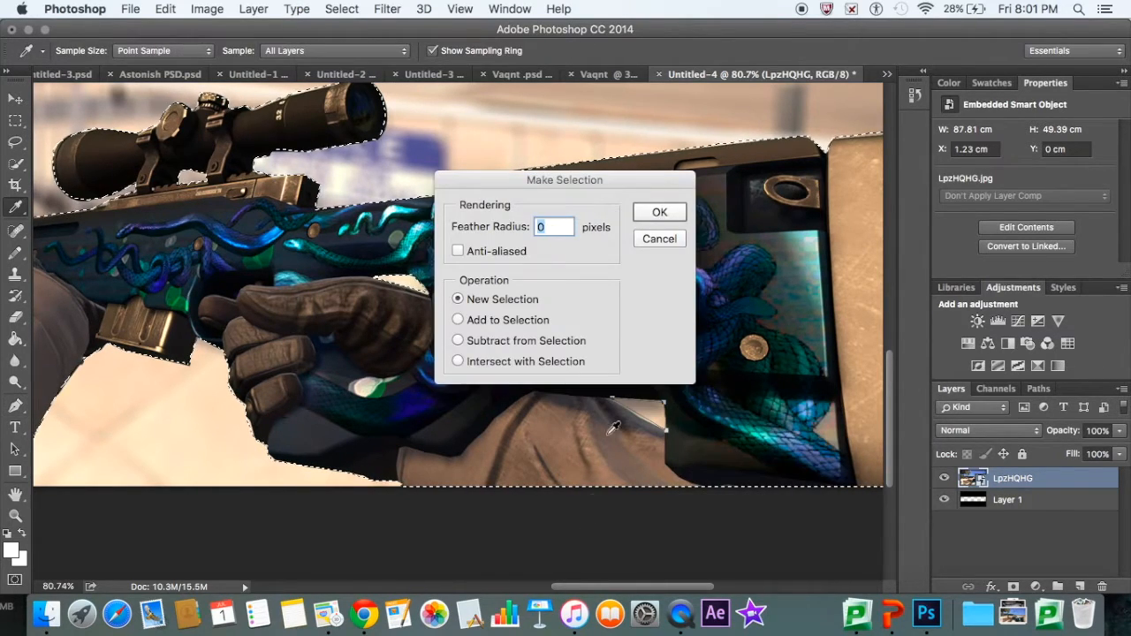
click(661, 214)
- Invert the selection and try to delete the background from the LpzHQHG smart object
scroll(432, 255, down, 5)
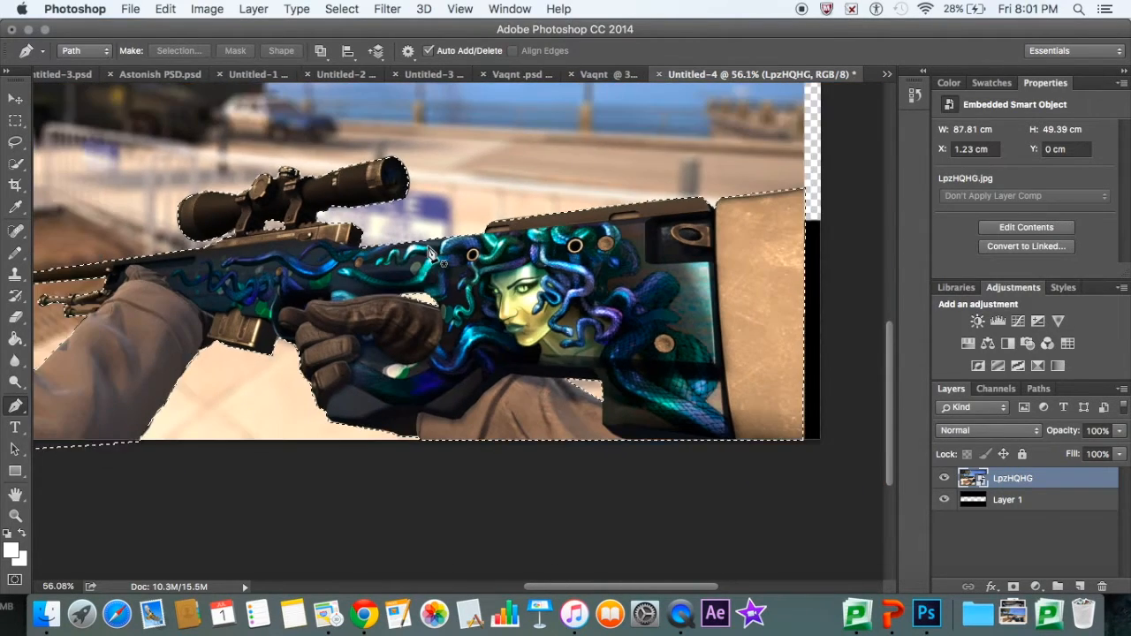
scroll(431, 255, left, 3)
click(15, 121)
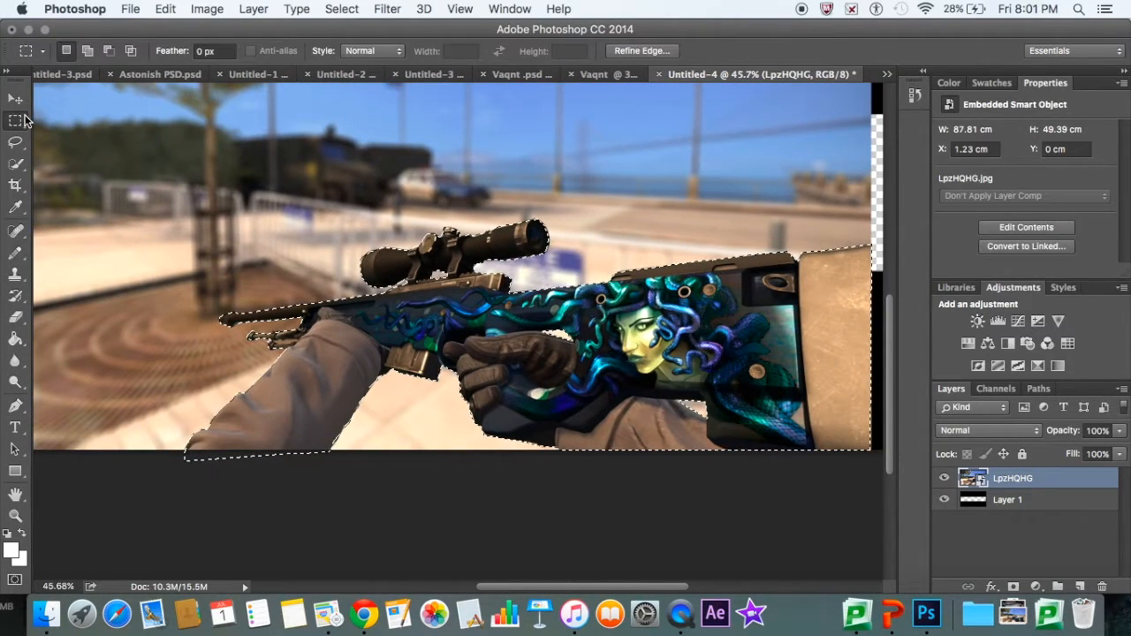
right_click(605, 346)
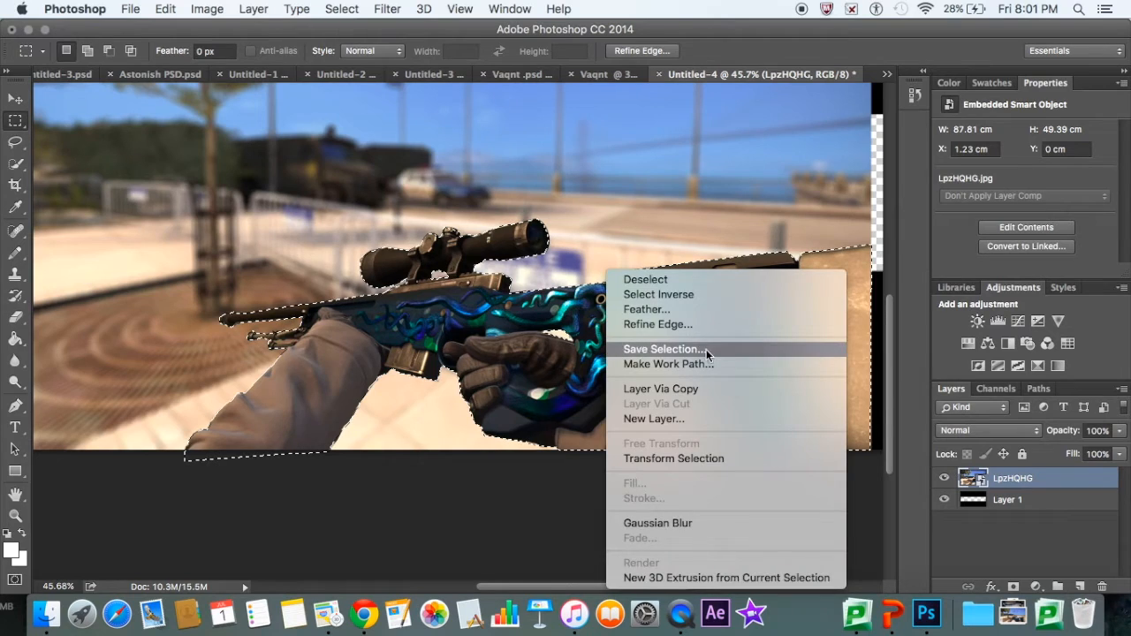
click(681, 295)
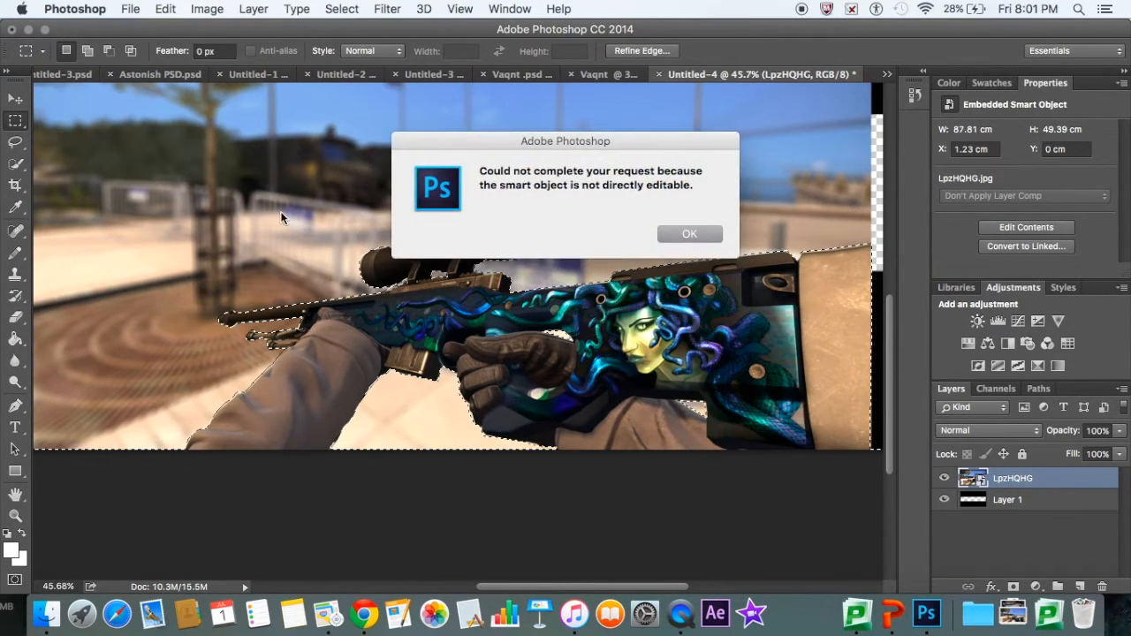
click(687, 234)
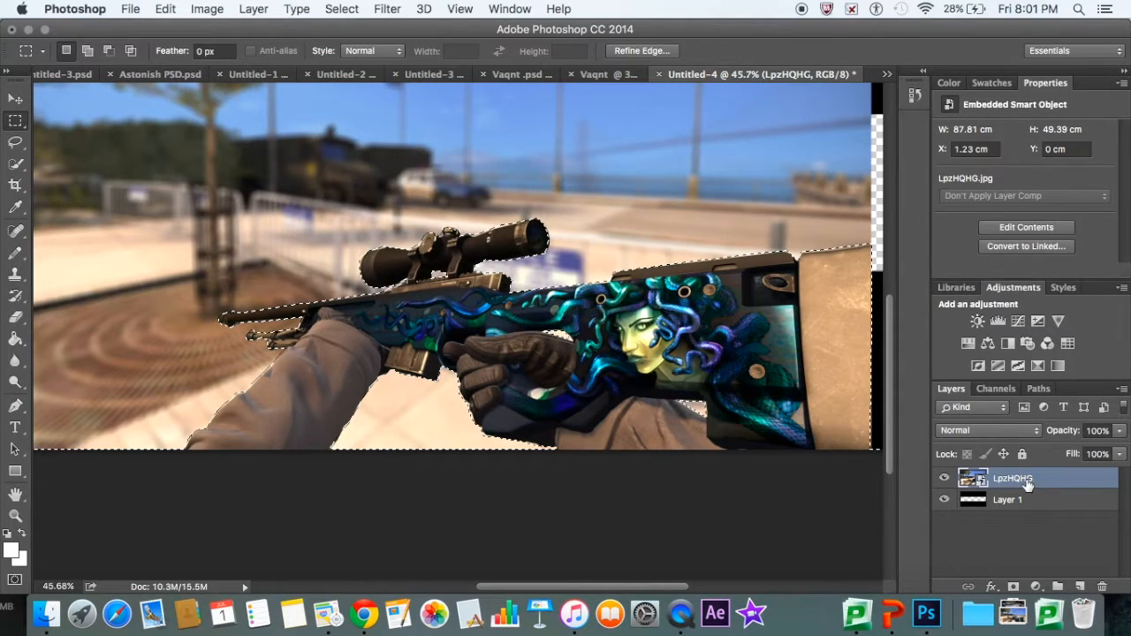
- Rasterize the LpzHQHG layer, delete the selected background and deselect
right_click(1013, 478)
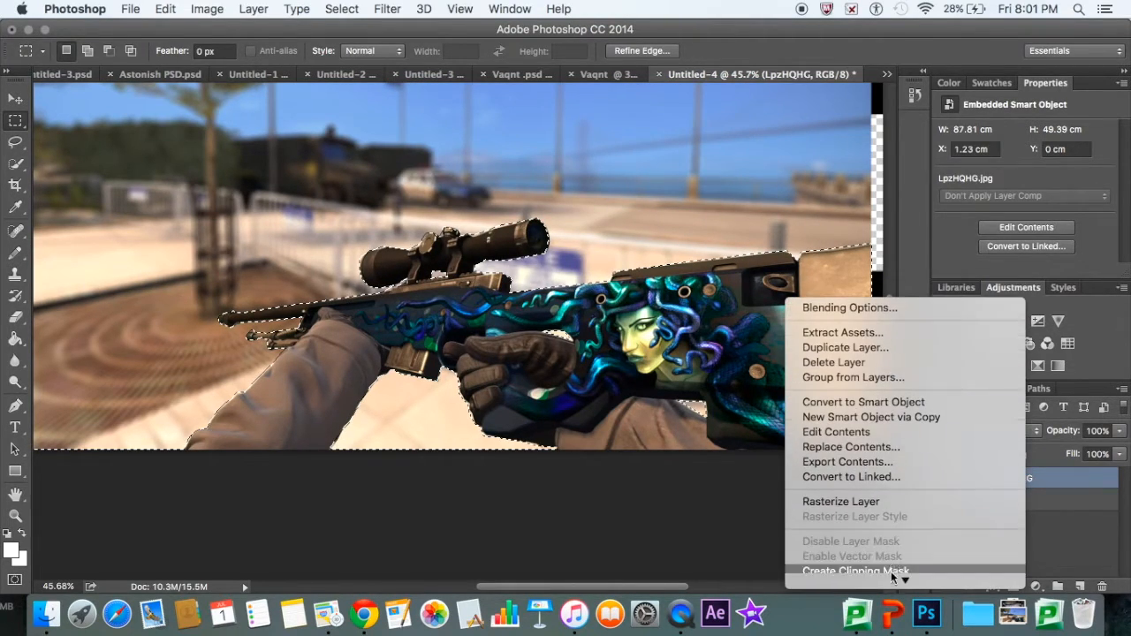
click(901, 503)
key(Delete)
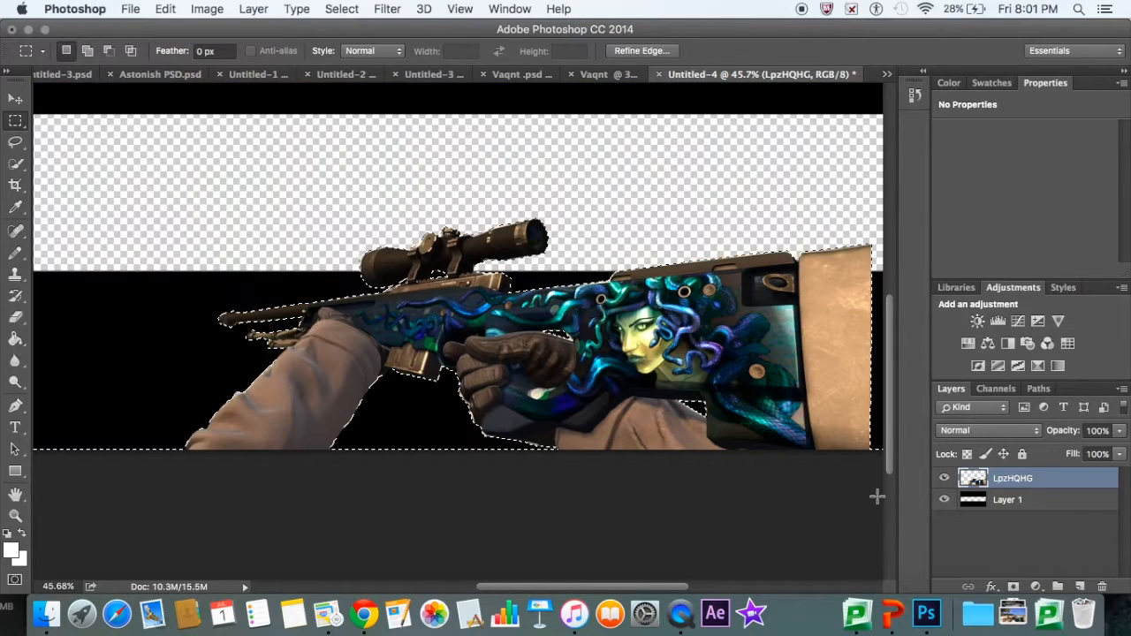
key(super+d)
- Move the rifle cutout slightly up and to the left
click(15, 102)
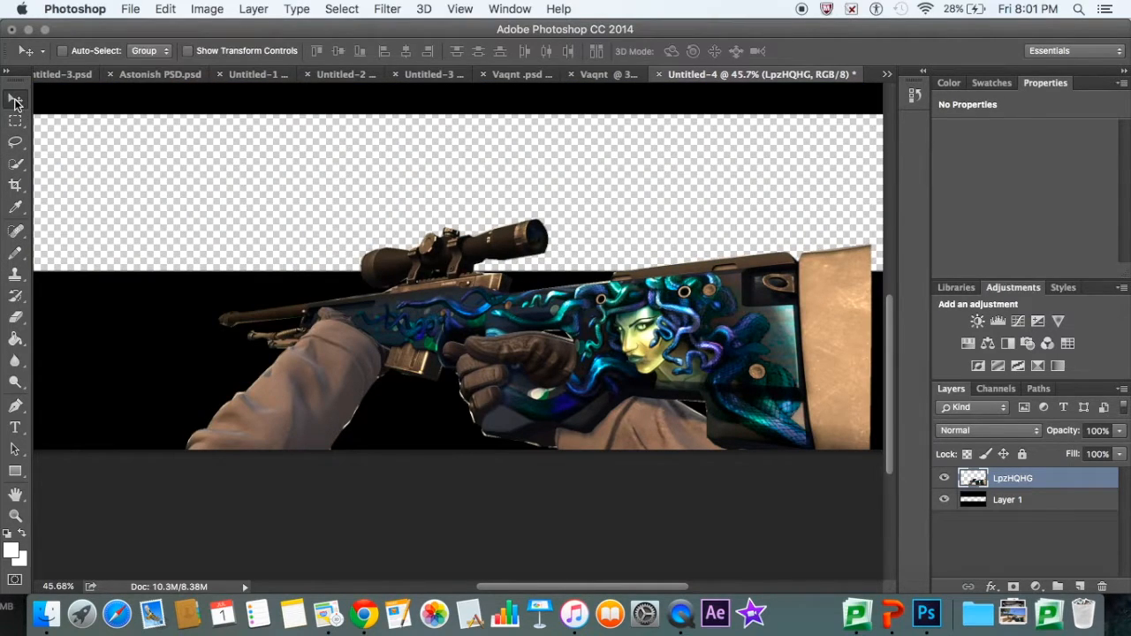
drag(631, 318, 613, 276)
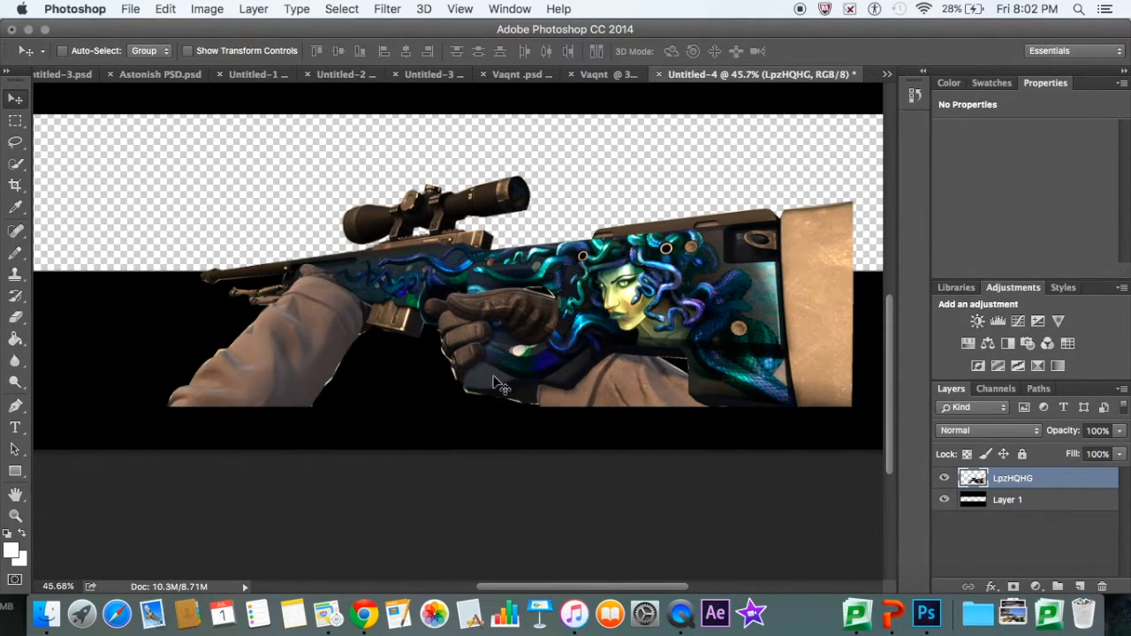
super+click(973, 482)
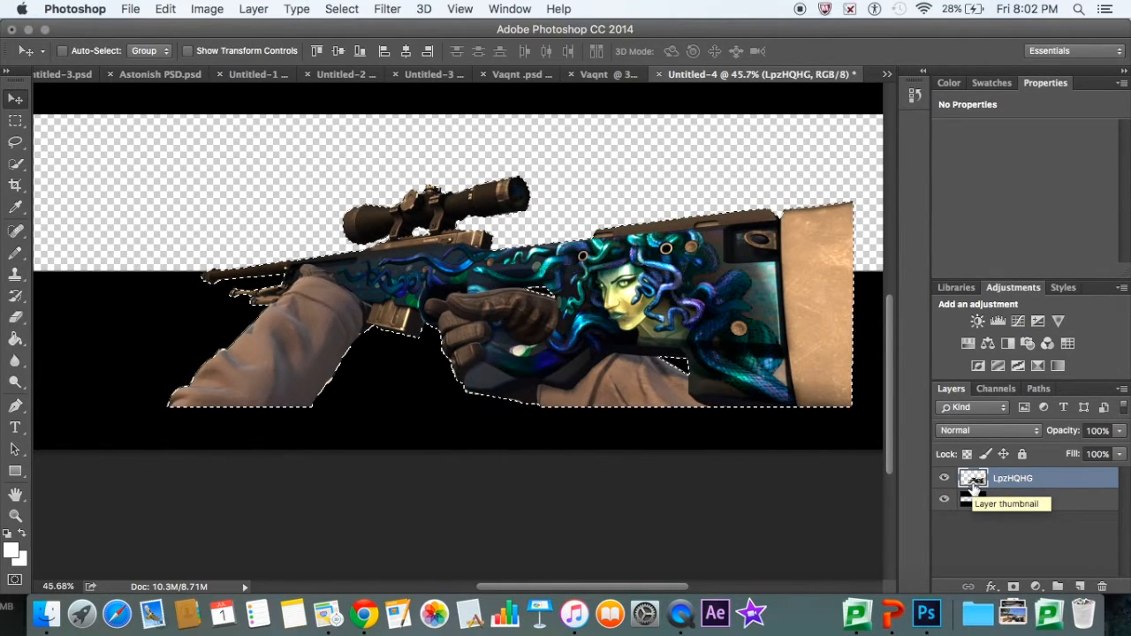
click(15, 120)
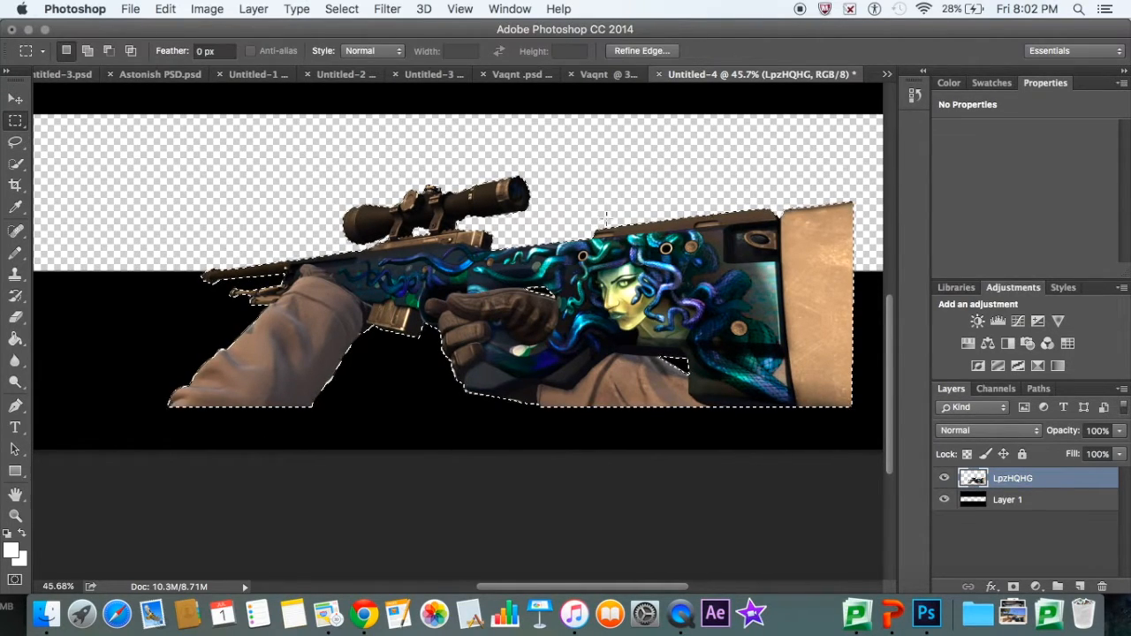
right_click(640, 257)
click(690, 275)
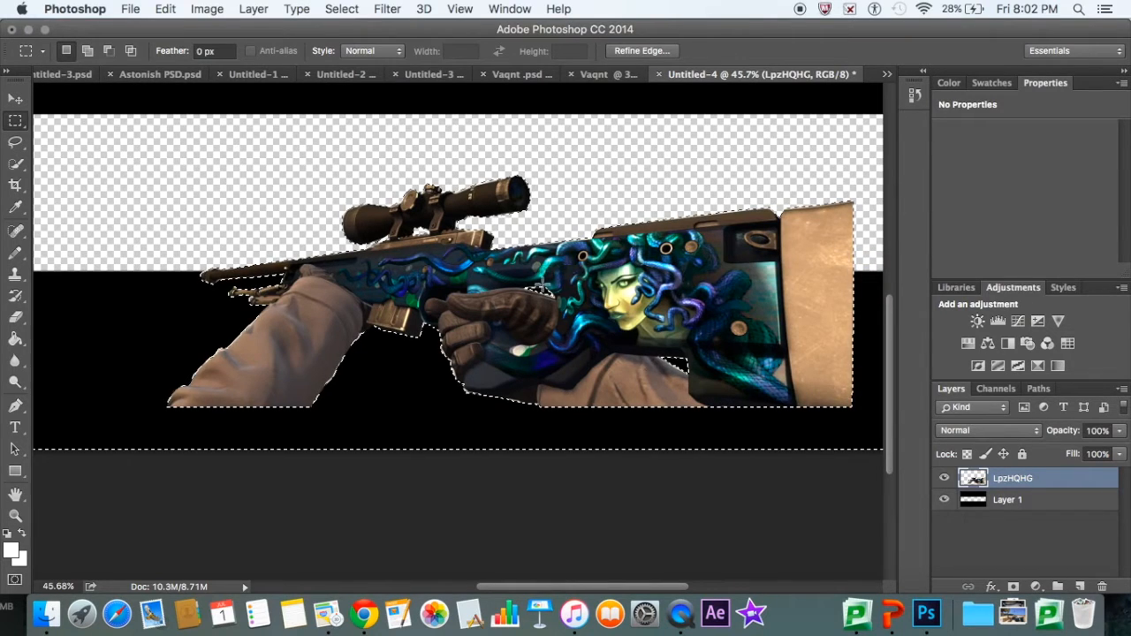
click(55, 134)
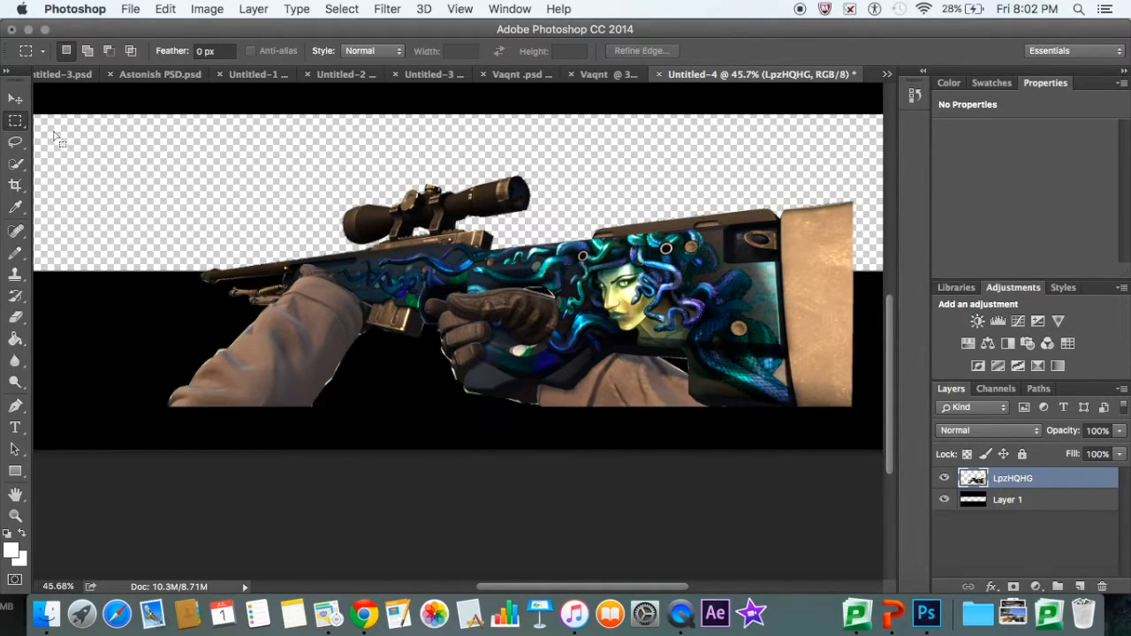
- Reposition the rifle cutout over the right part of the banner's transparent strip with the whole canvas in view
click(15, 98)
drag(537, 334, 533, 310)
key(super+0)
drag(597, 412, 578, 352)
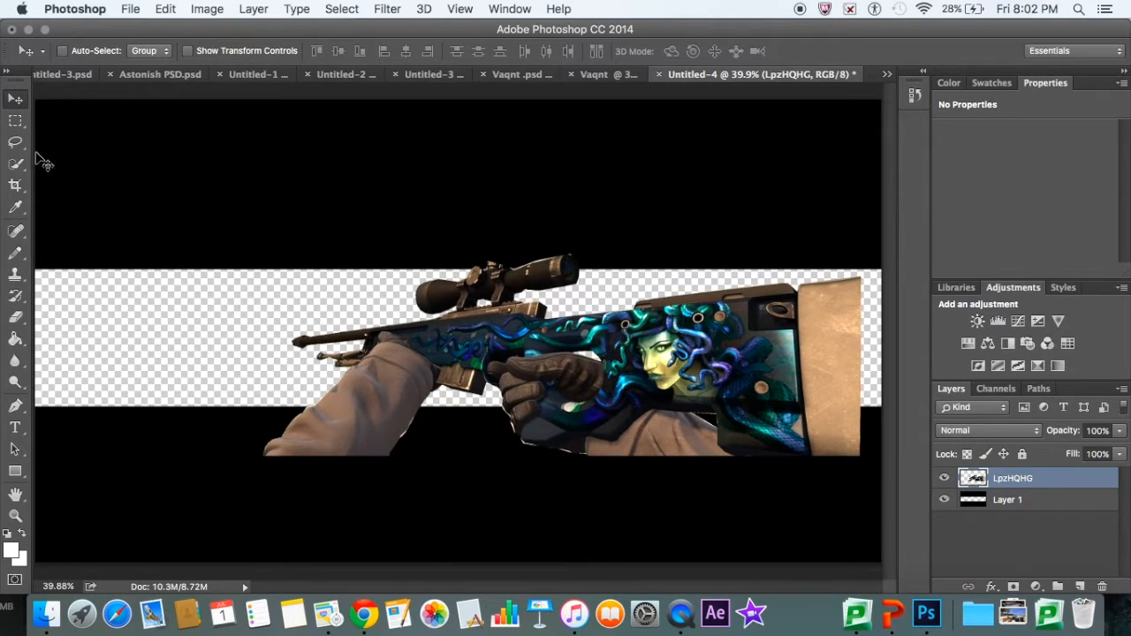
- Trace a closed Pen path around the tan end of the stock and convert it to a new selection
click(16, 407)
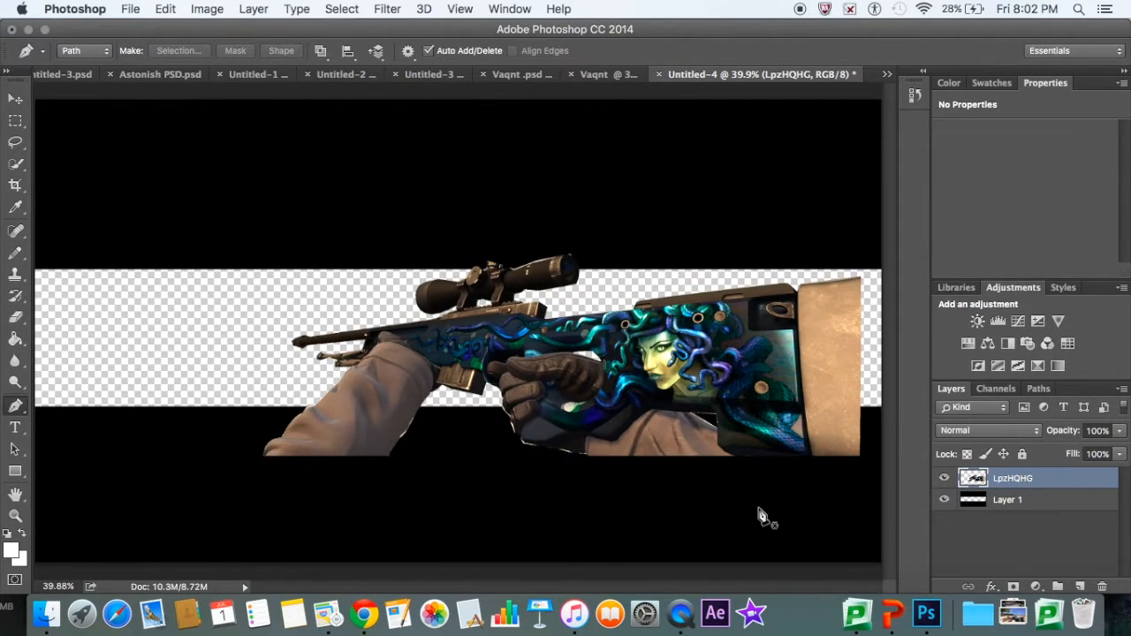
click(813, 455)
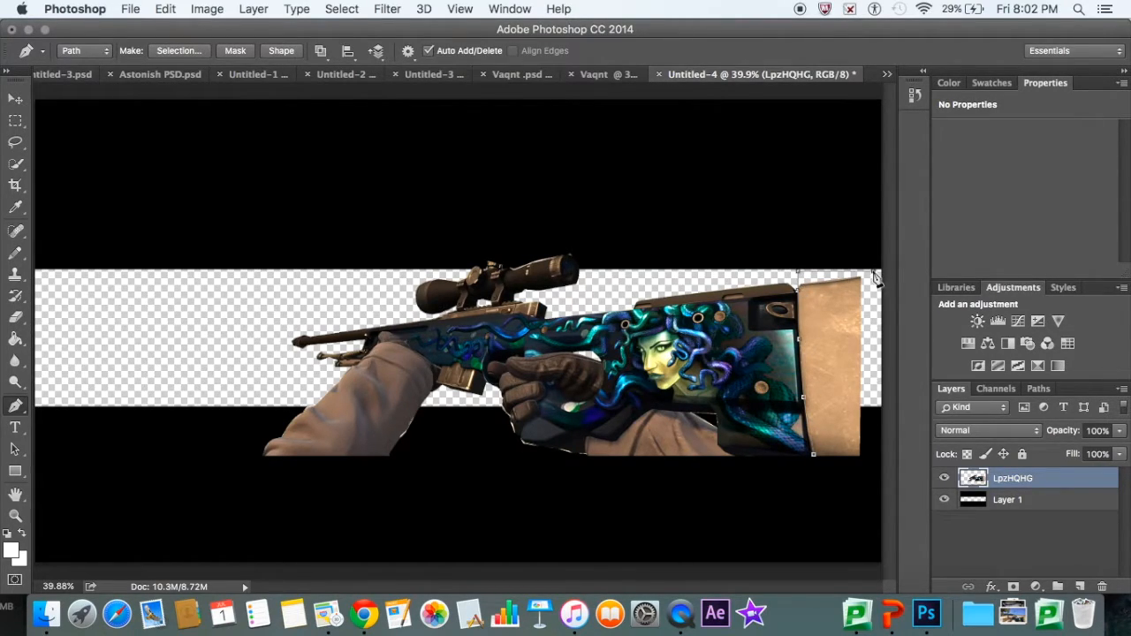
click(875, 484)
click(813, 455)
key(super+z)
click(814, 456)
right_click(837, 402)
click(883, 469)
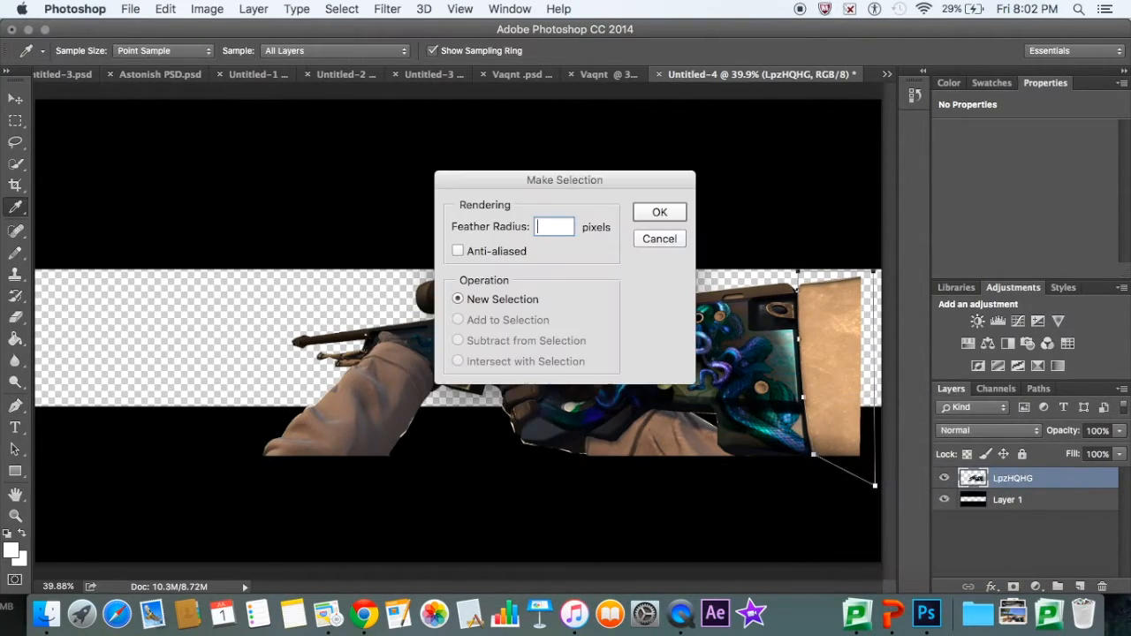
click(658, 212)
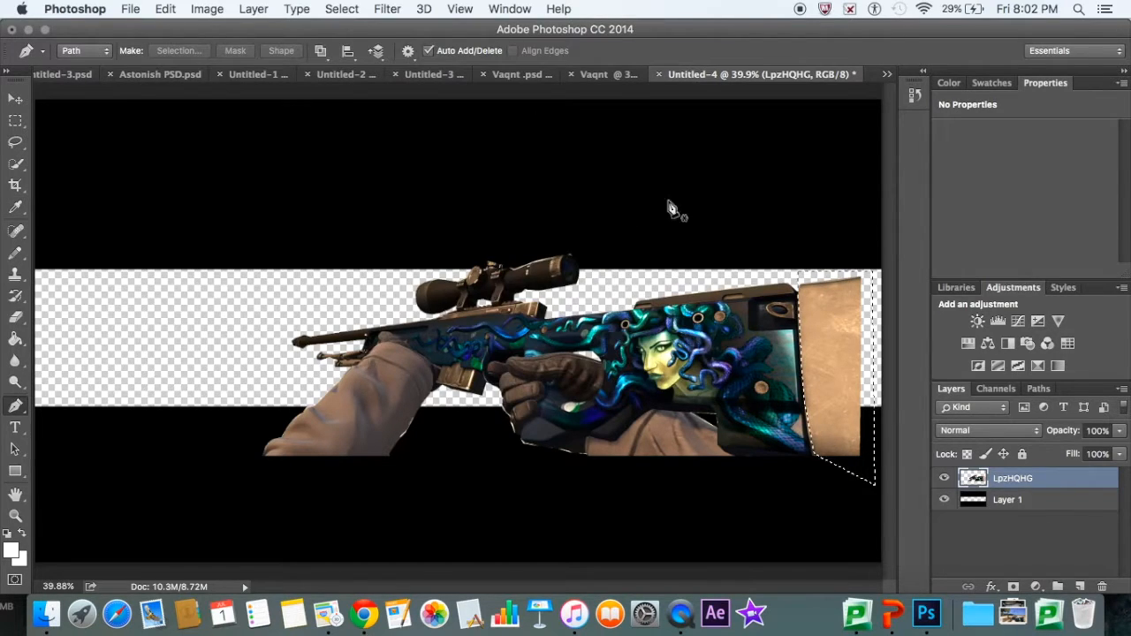
- Delete the selected tan stock end, deselect, and move the rifle cutout against the canvas's right edge
click(15, 120)
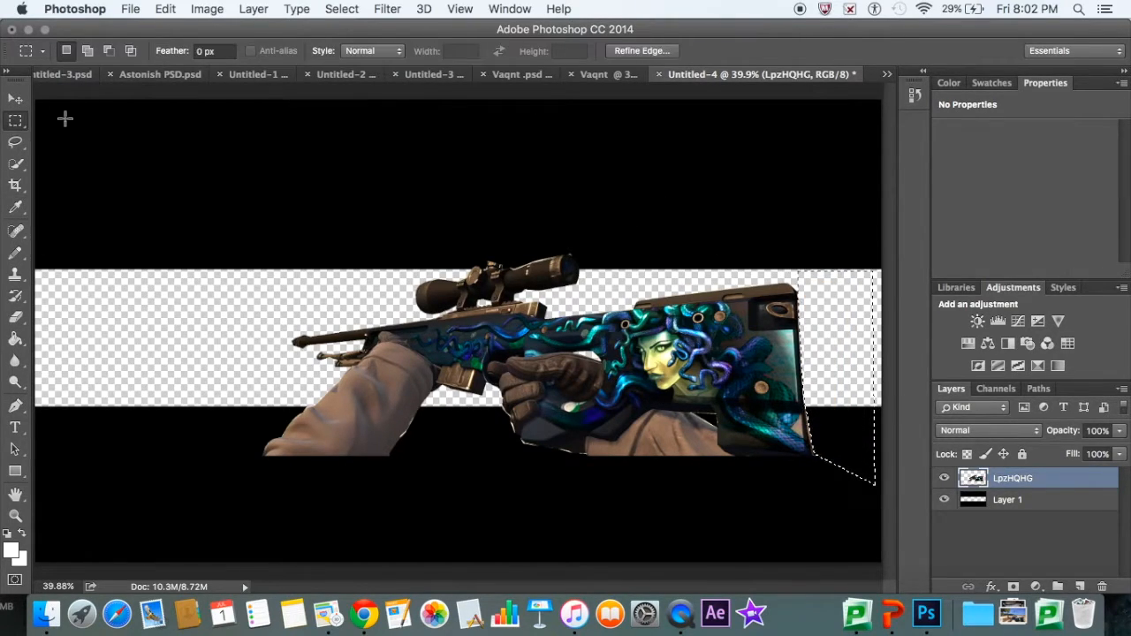
key(super+minus)
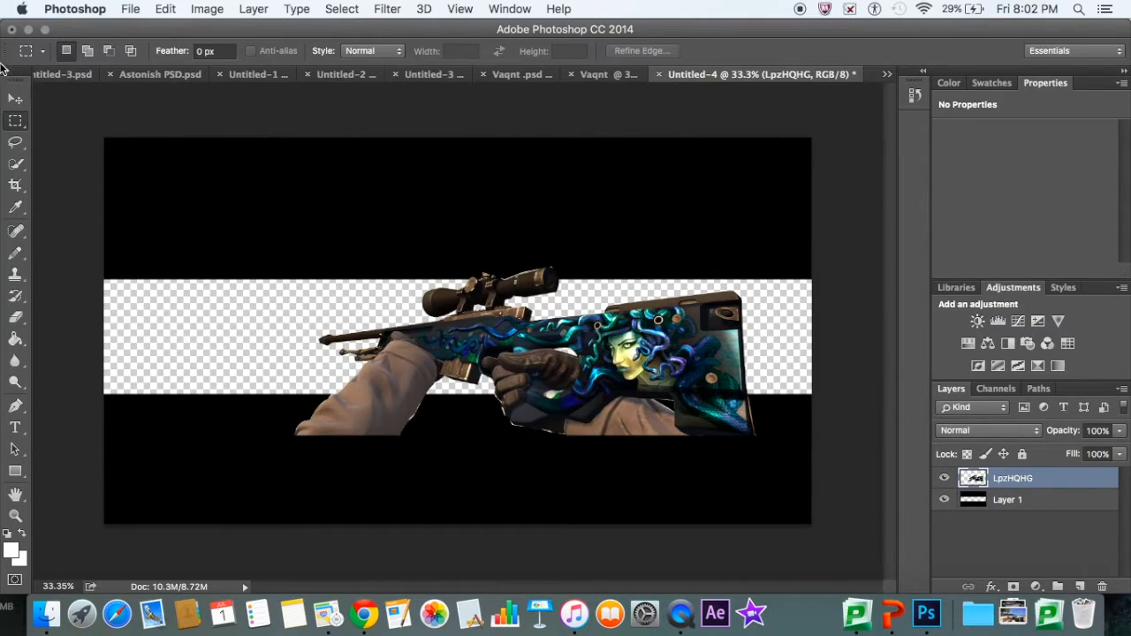
click(13, 103)
drag(606, 303, 642, 356)
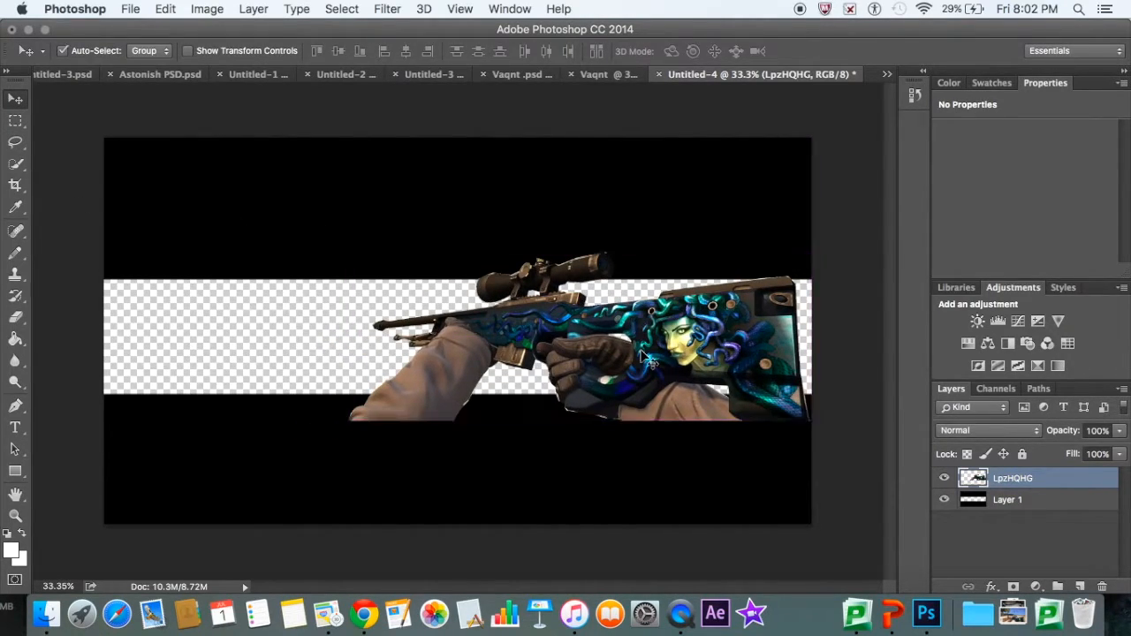
- Scale the rifle cutout down with Free Transform and place it over the right end of the transparent strip
key(super+t)
drag(347, 251, 522, 298)
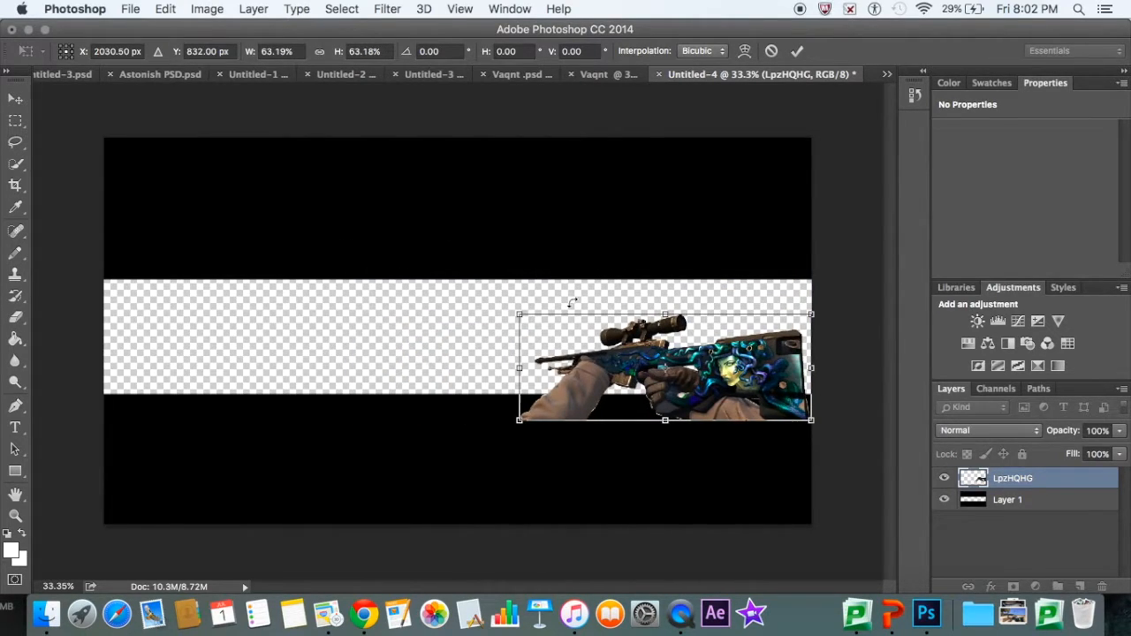
drag(749, 375, 698, 323)
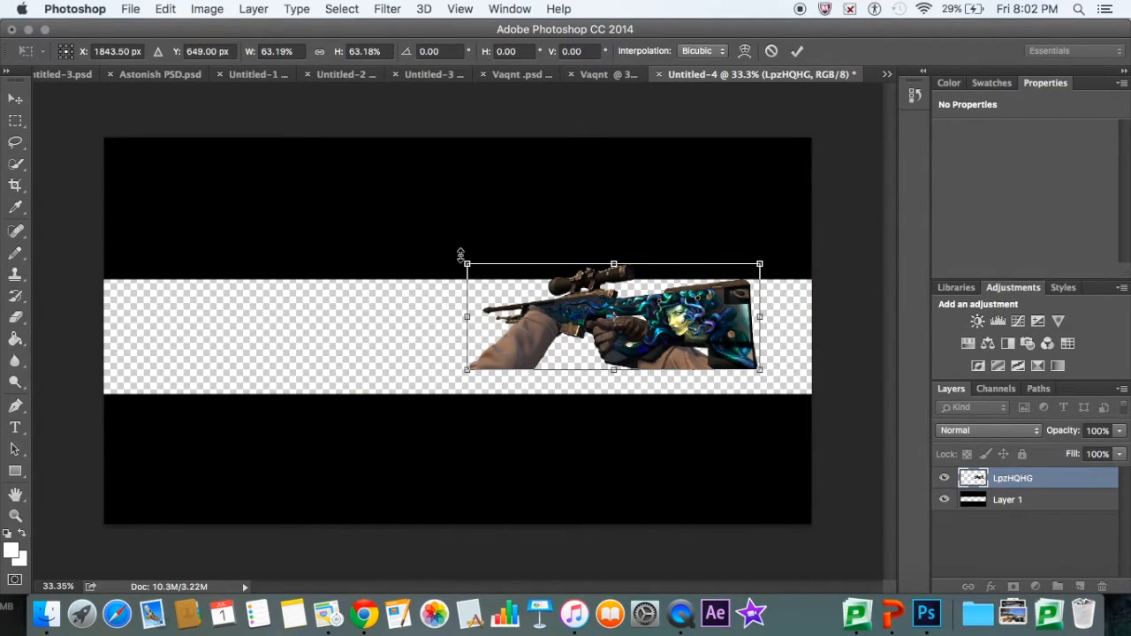
drag(460, 255, 376, 255)
drag(712, 305, 778, 376)
key(Return)
- Place the LpzHQHG layer beneath Layer 1 so the black bars crop the rifle
drag(1050, 484, 1029, 512)
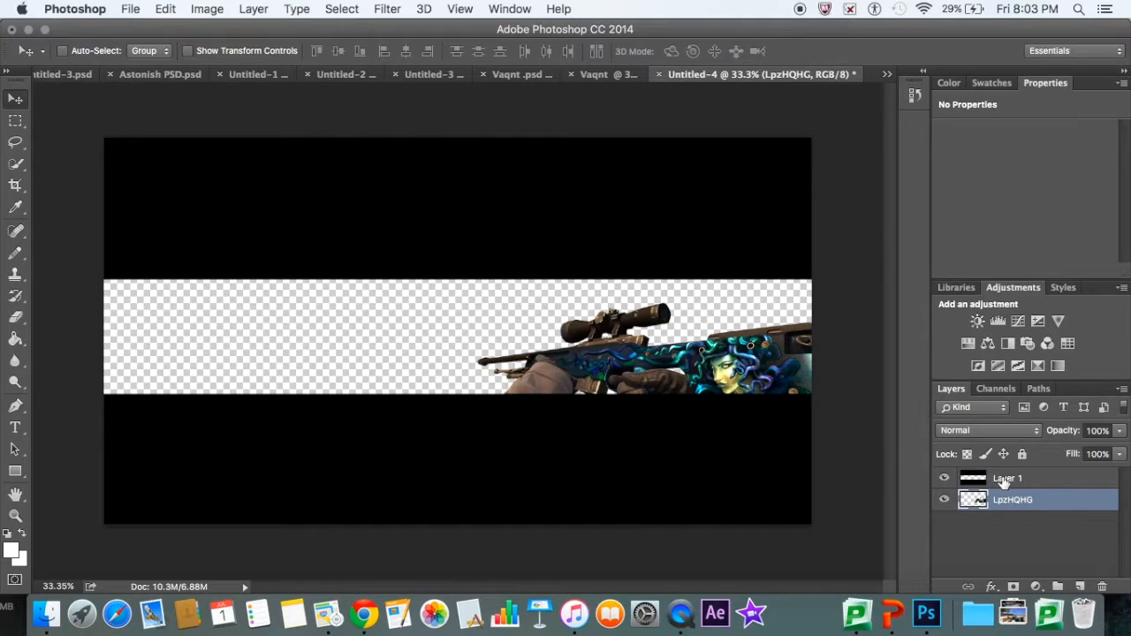
click(1003, 478)
click(943, 478)
click(944, 478)
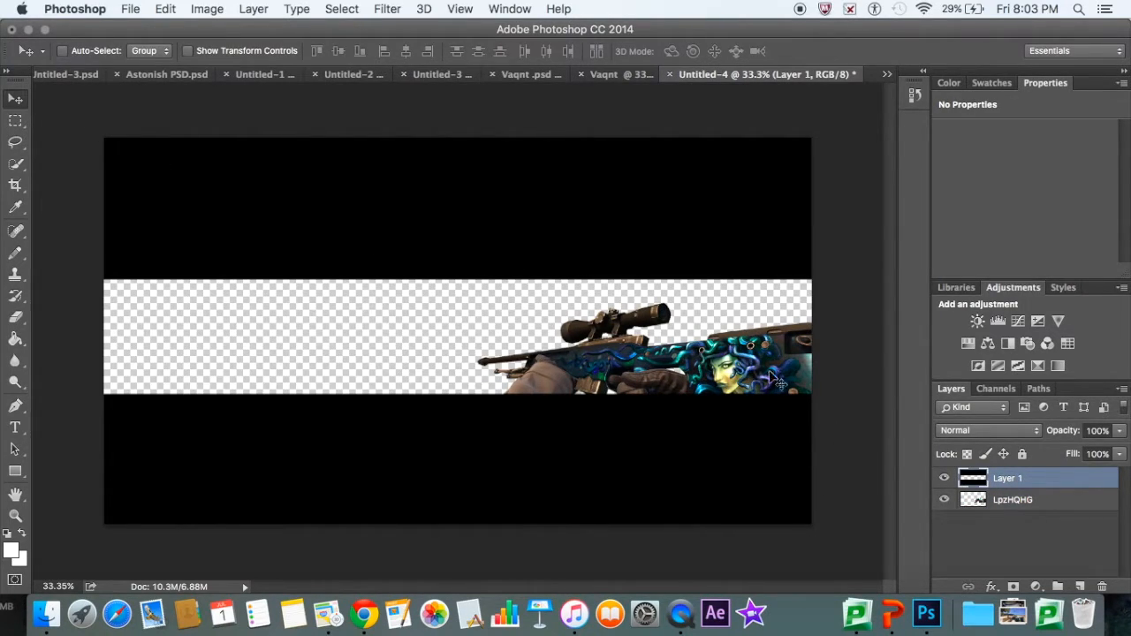
- Enlarge the rifle cutout on the LpzHQHG layer slightly and reposition it at the right end of the strip
click(1040, 510)
key(super+t)
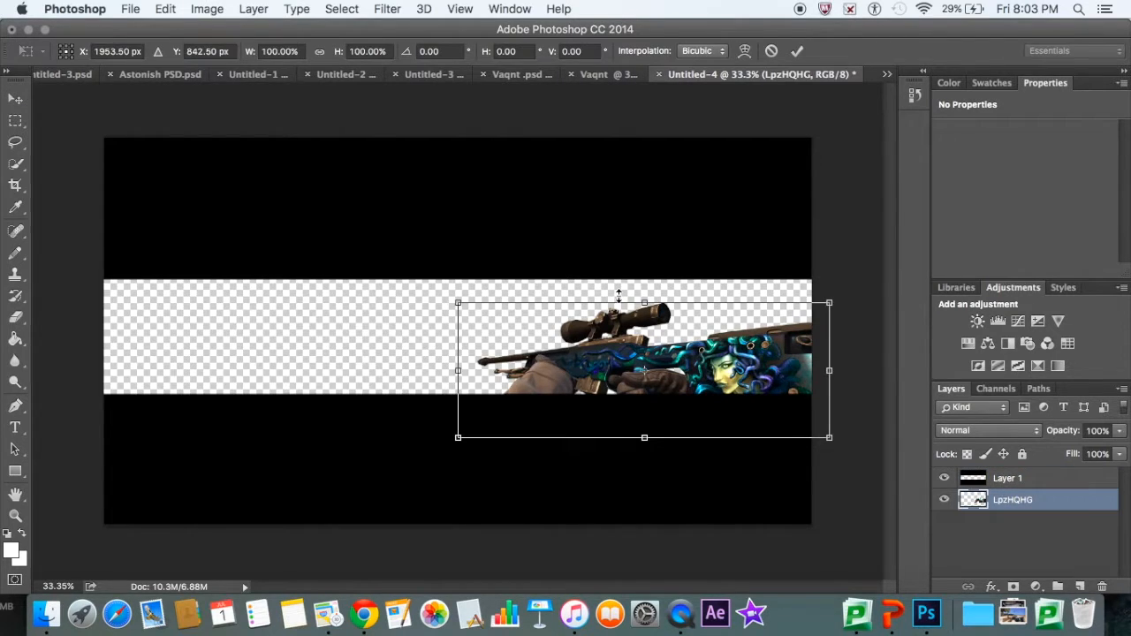
drag(457, 302, 397, 295)
key(Return)
drag(698, 368, 732, 375)
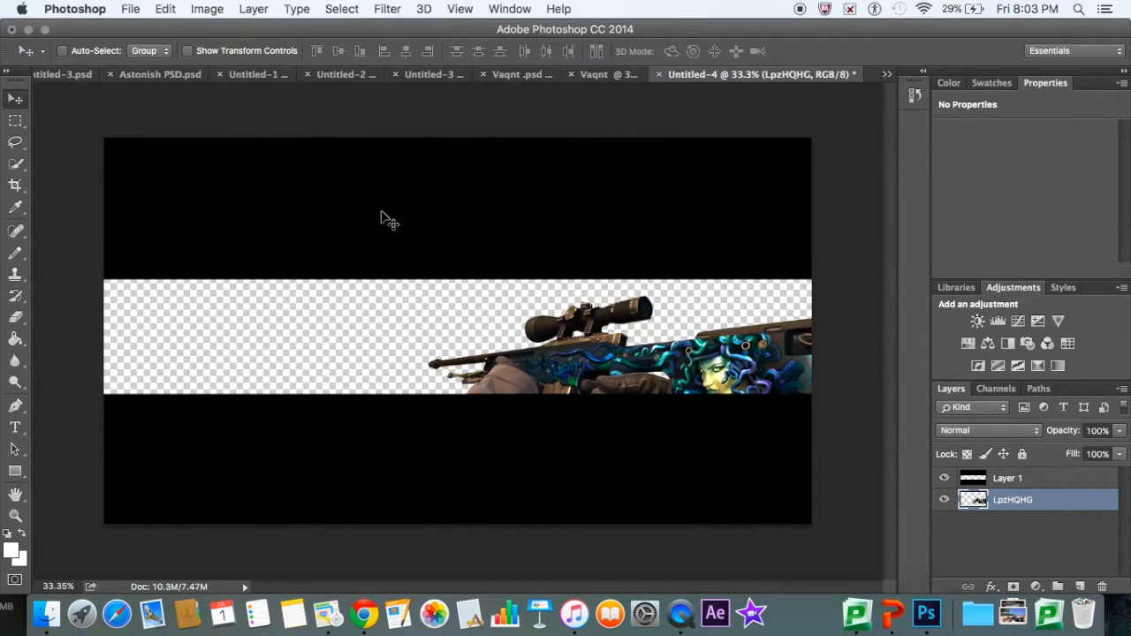
- Copy the De_blackgold layer from the Vaqnt .psd document into Untitled-4 and position it across the banner strip
click(55, 75)
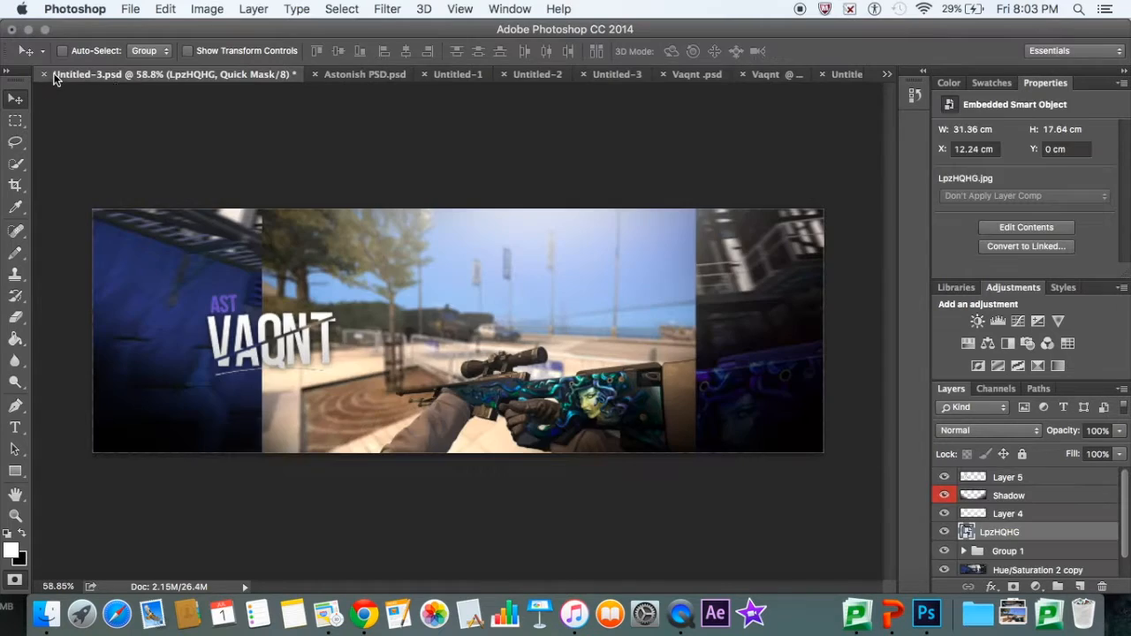
click(389, 78)
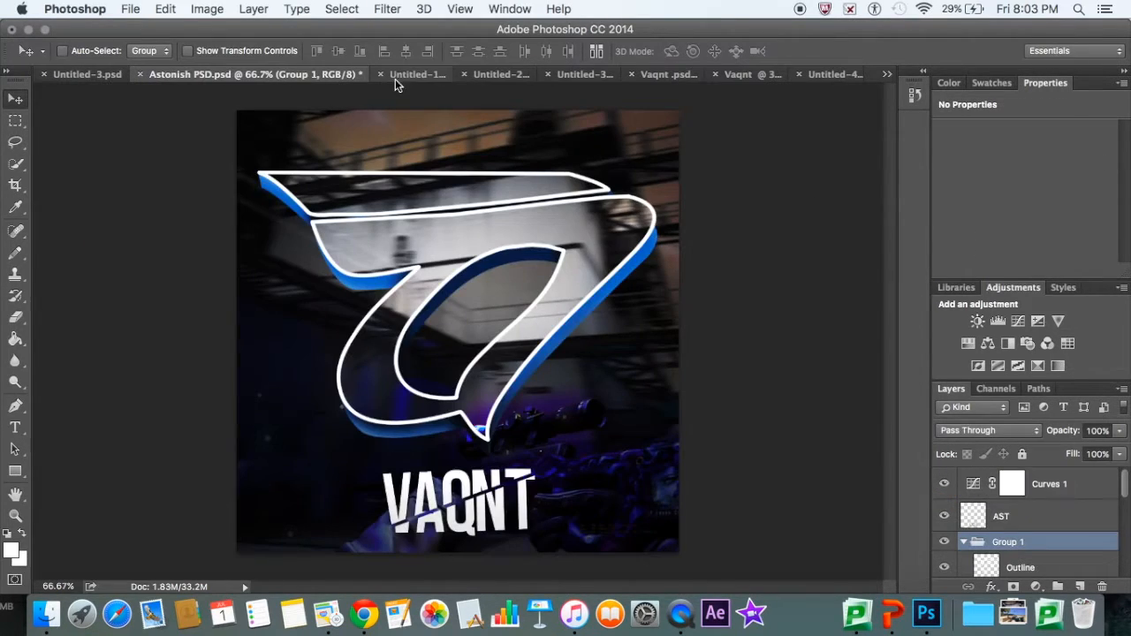
click(680, 76)
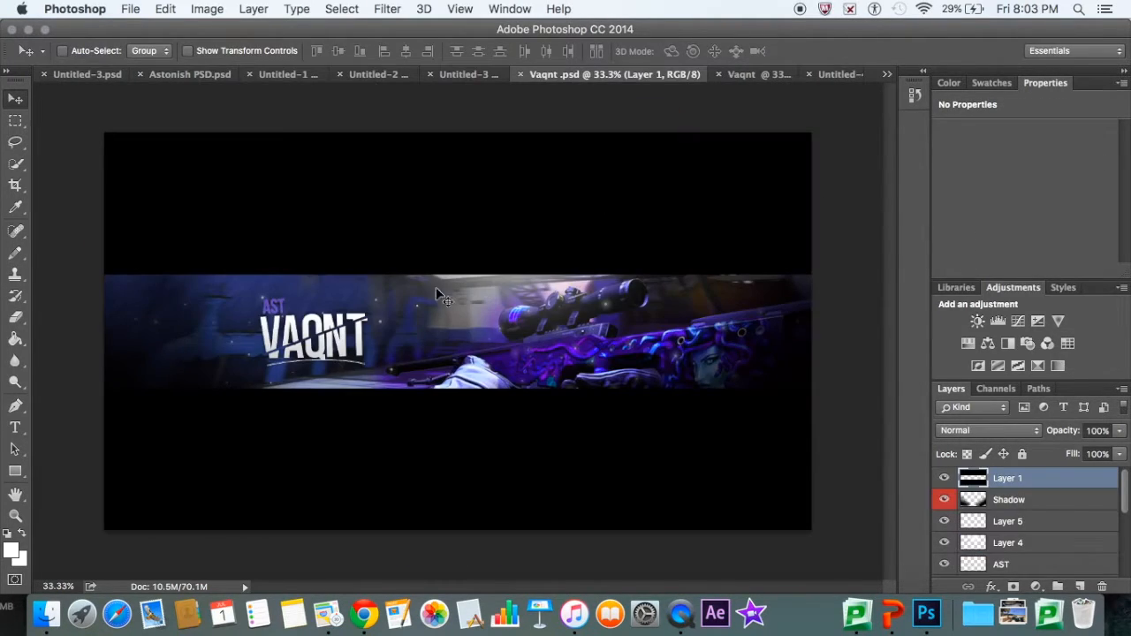
scroll(1025, 527, down, 5)
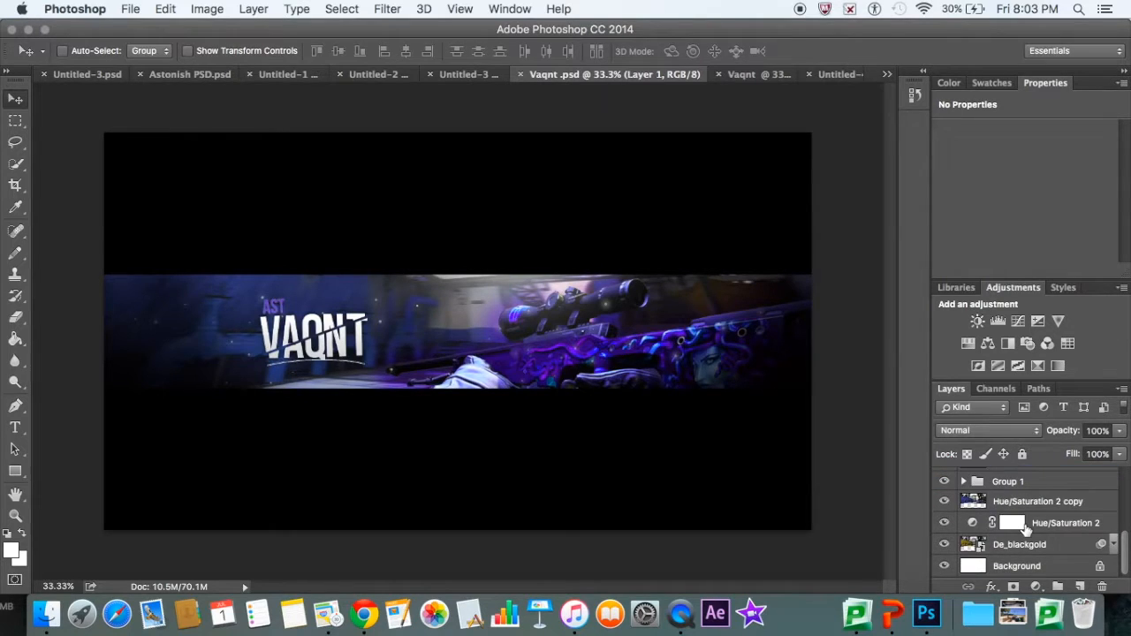
click(1036, 551)
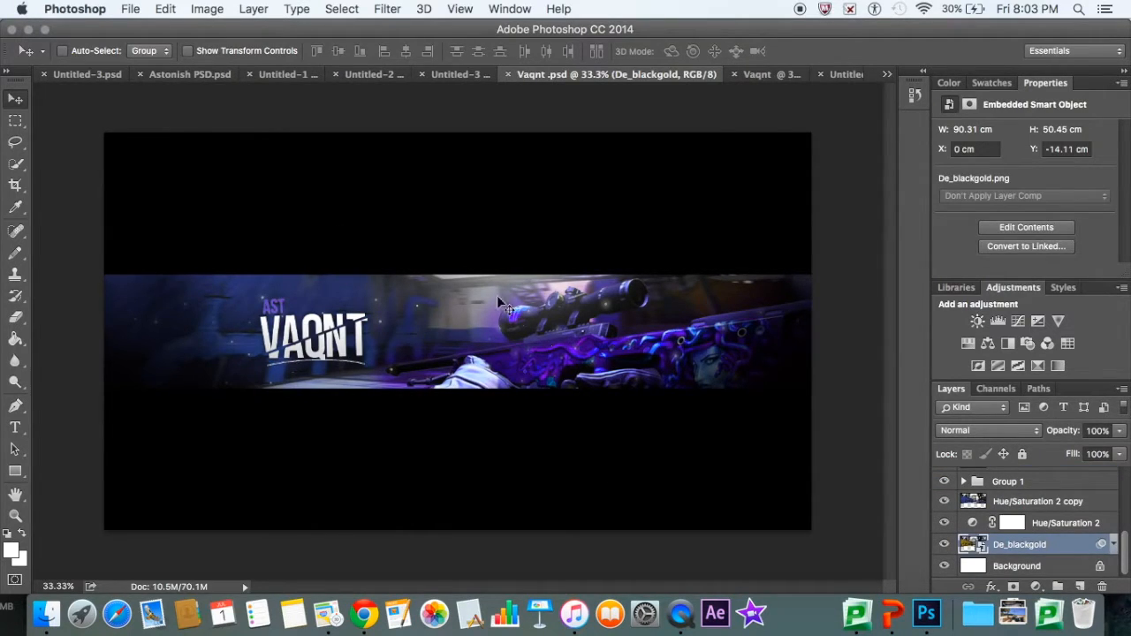
drag(556, 239, 468, 316)
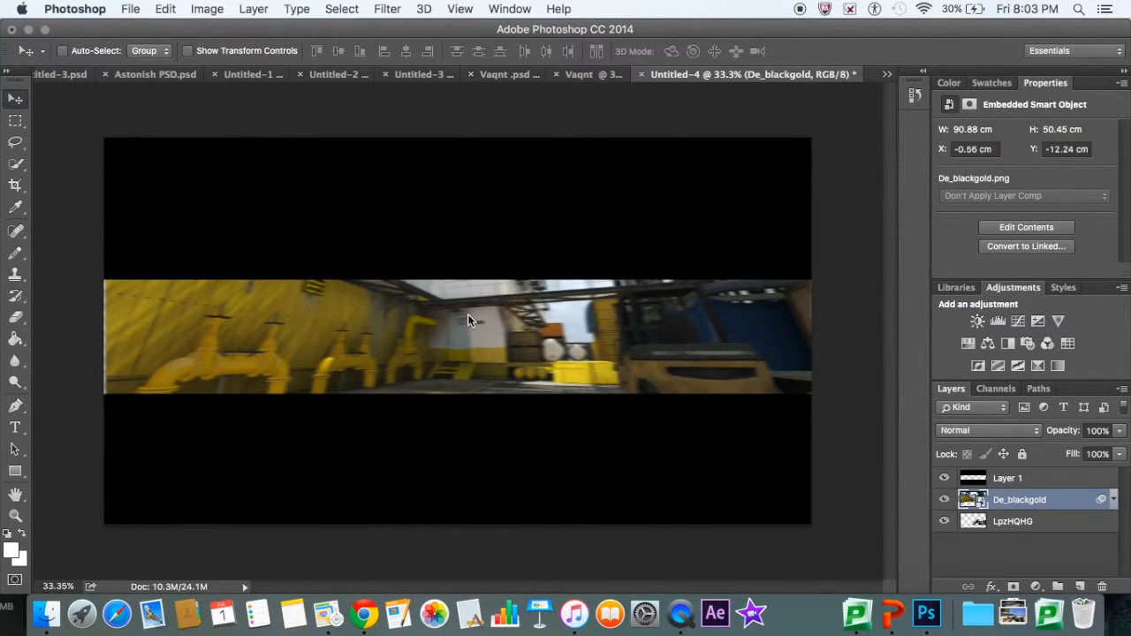
- Nudge the De_blackgold background horizontally and move its layer beneath LpzHQHG
key(Right)
key(Right)
drag(1023, 500, 1018, 530)
click(1025, 552)
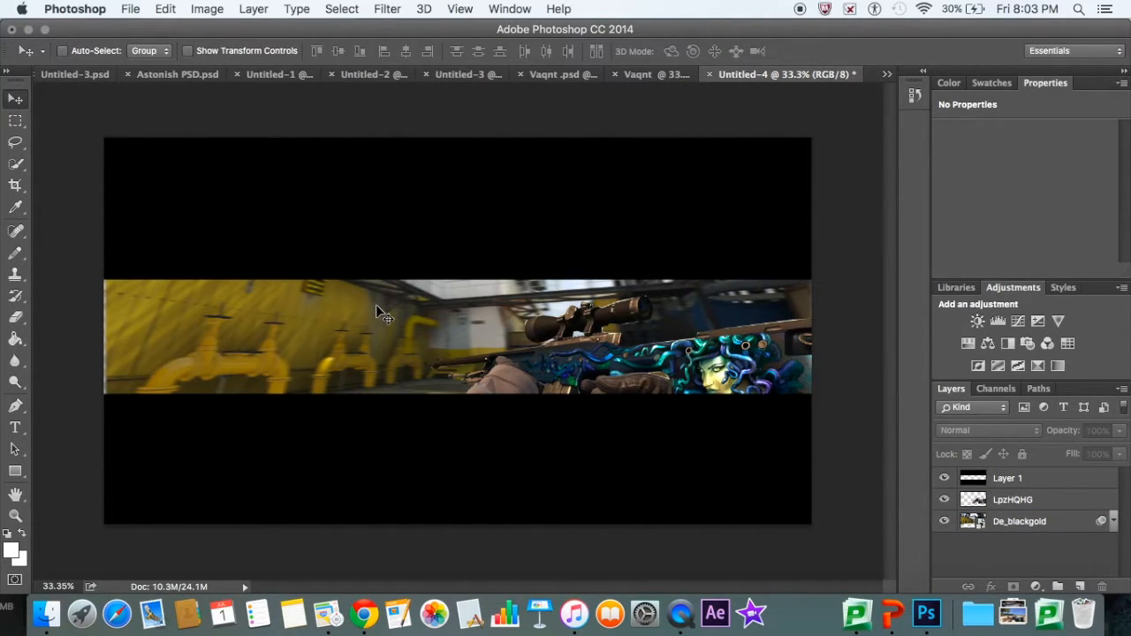
key(super+z)
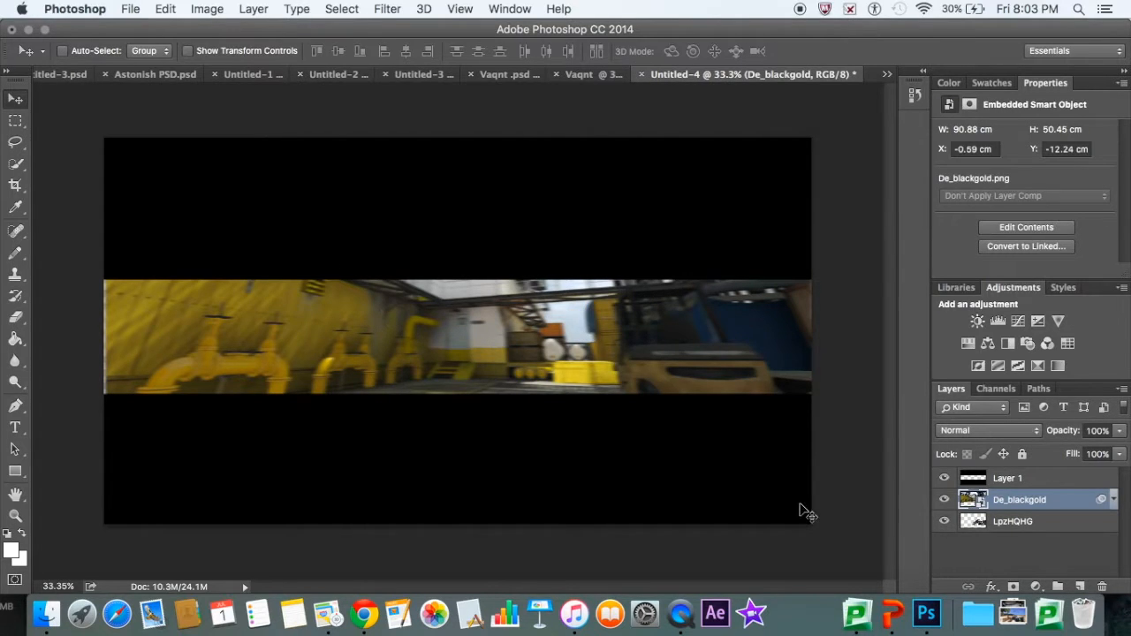
key(super+z)
key(super+z)
key(alt+super+z)
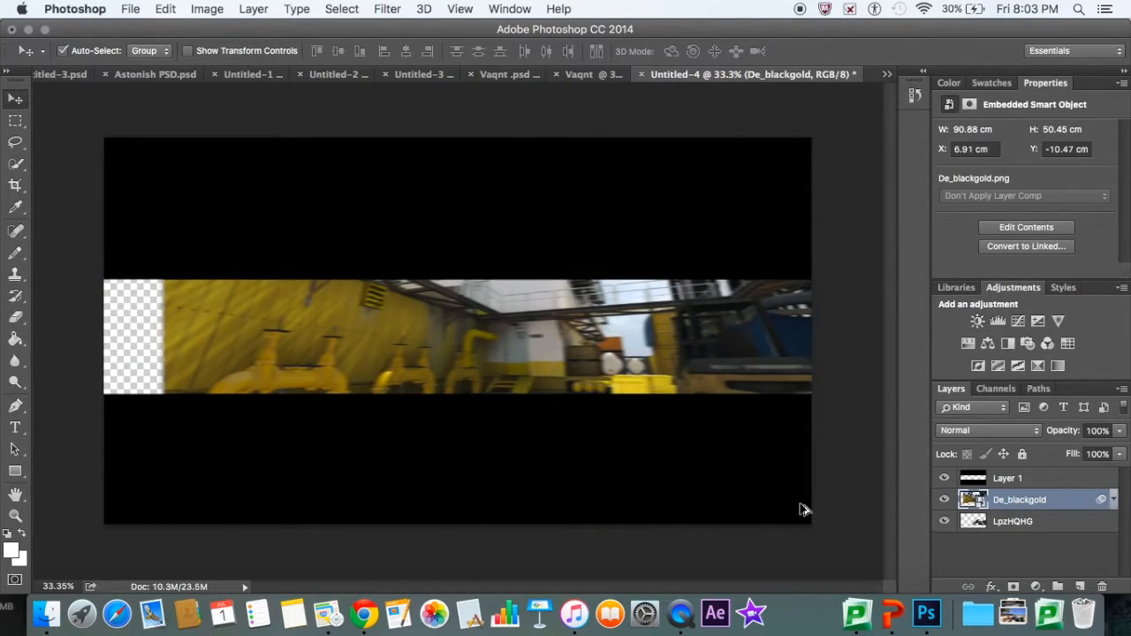
key(alt+super+z)
key(shift+super+z)
key(shift+super+z)
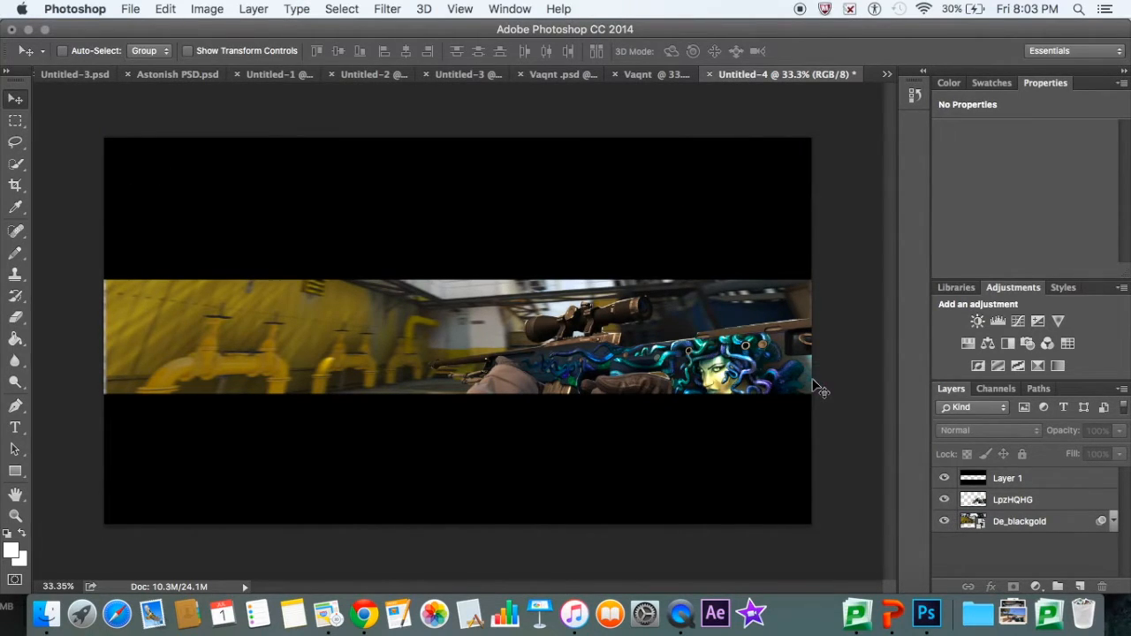
- Try a Motion Blur with an angle of 0° and a distance of 10 pixels on the De_blackgold layer
click(1009, 522)
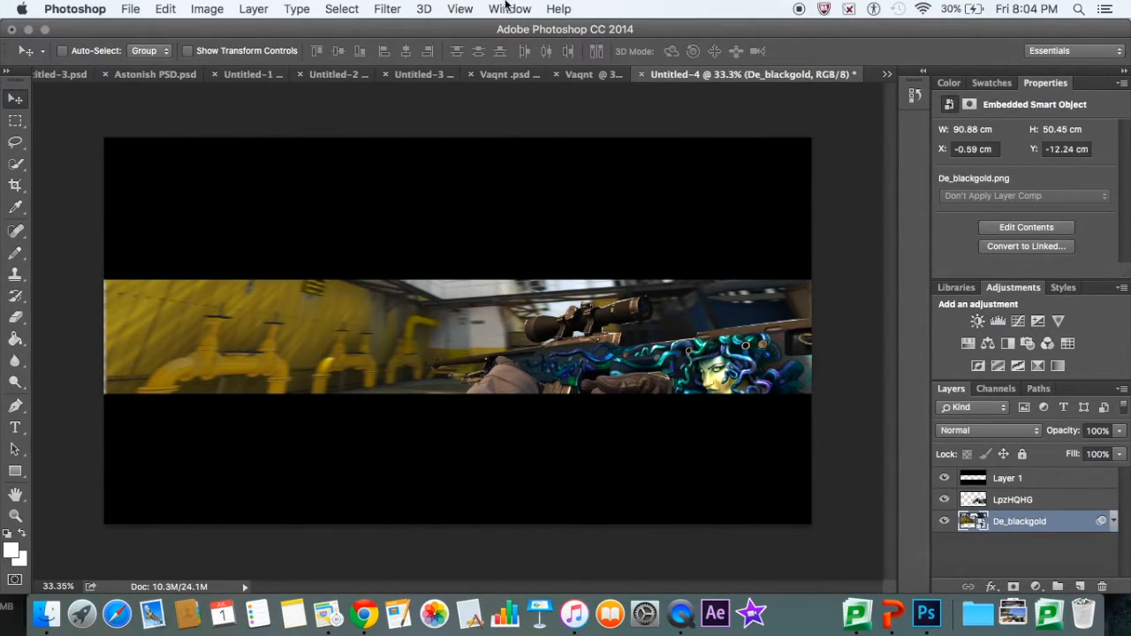
click(387, 7)
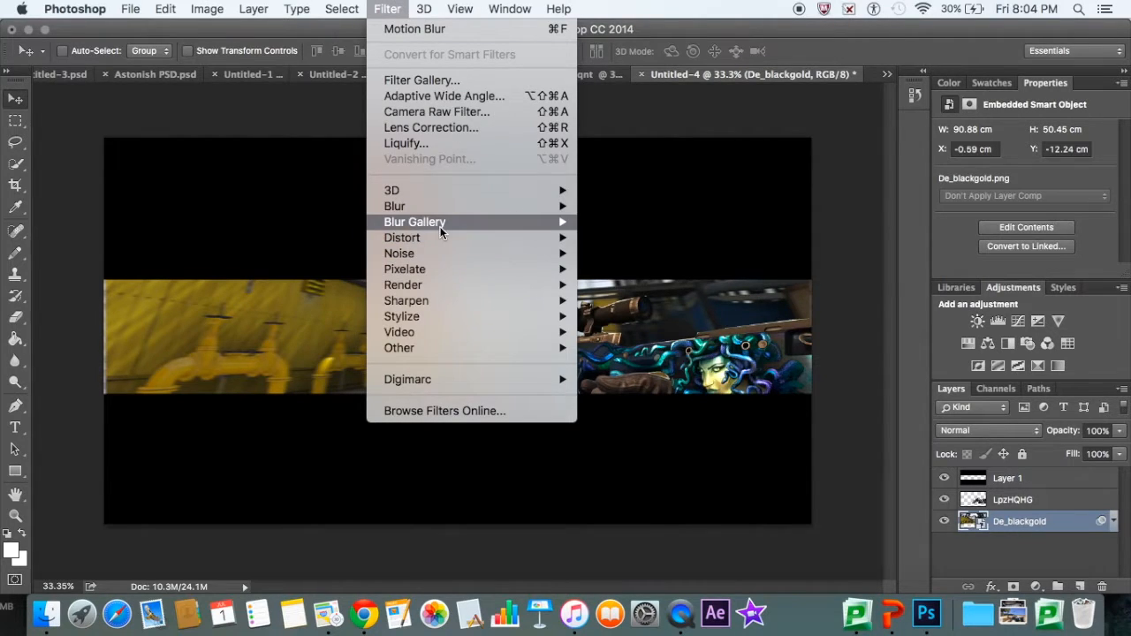
mouse_move(439, 209)
click(665, 300)
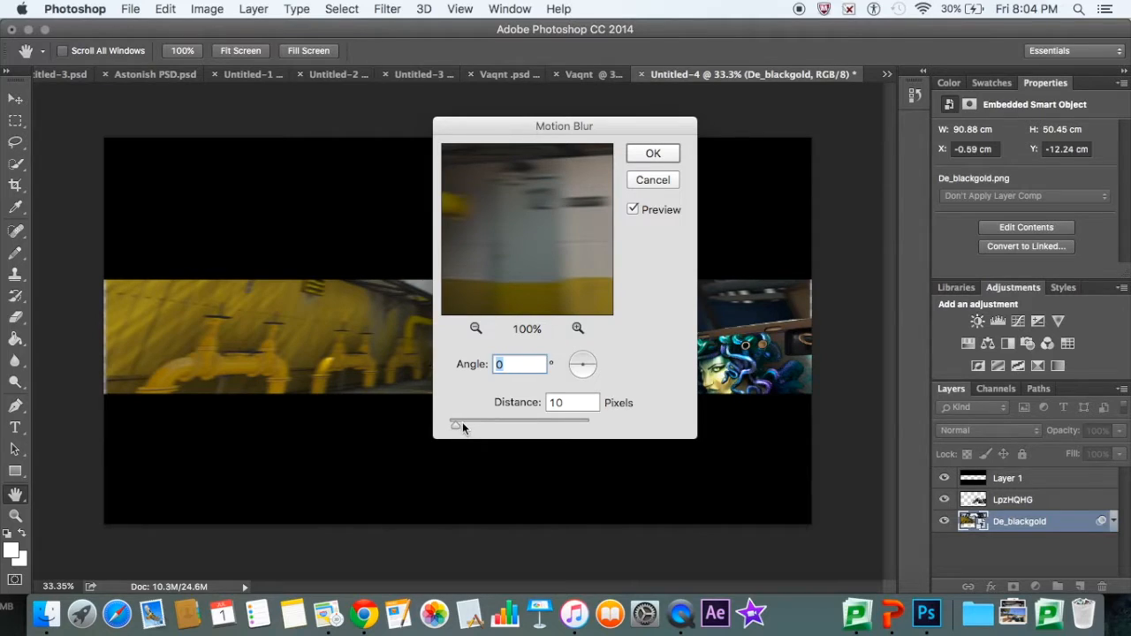
click(651, 154)
key(v)
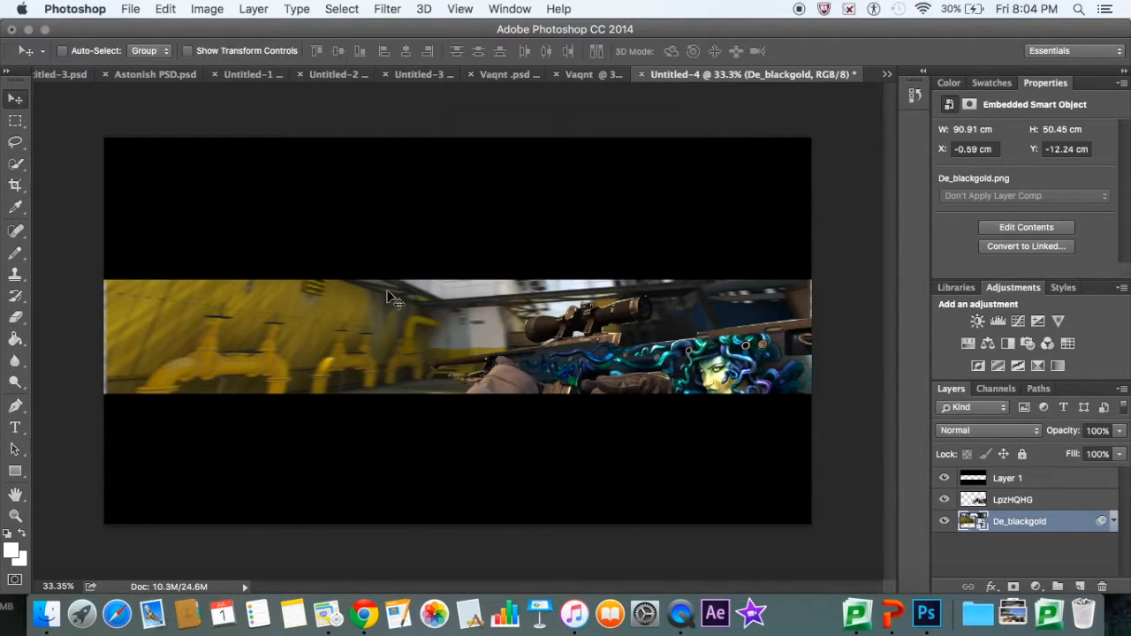
- Examine the smart filters attached to the De_blackgold layer and collapse their list again
click(578, 358)
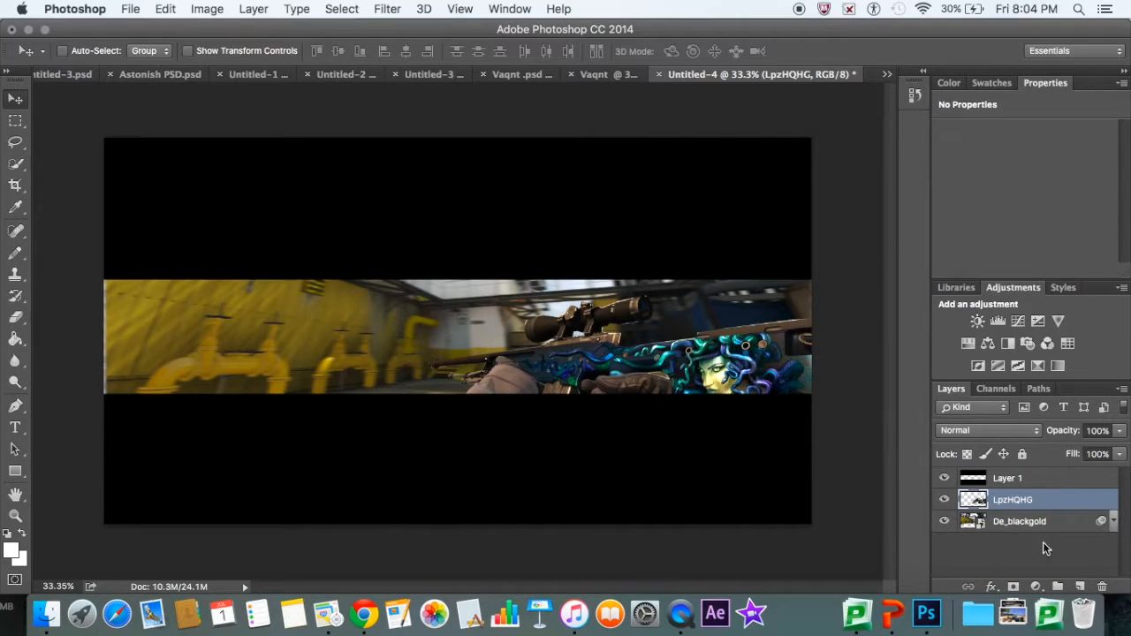
click(1113, 522)
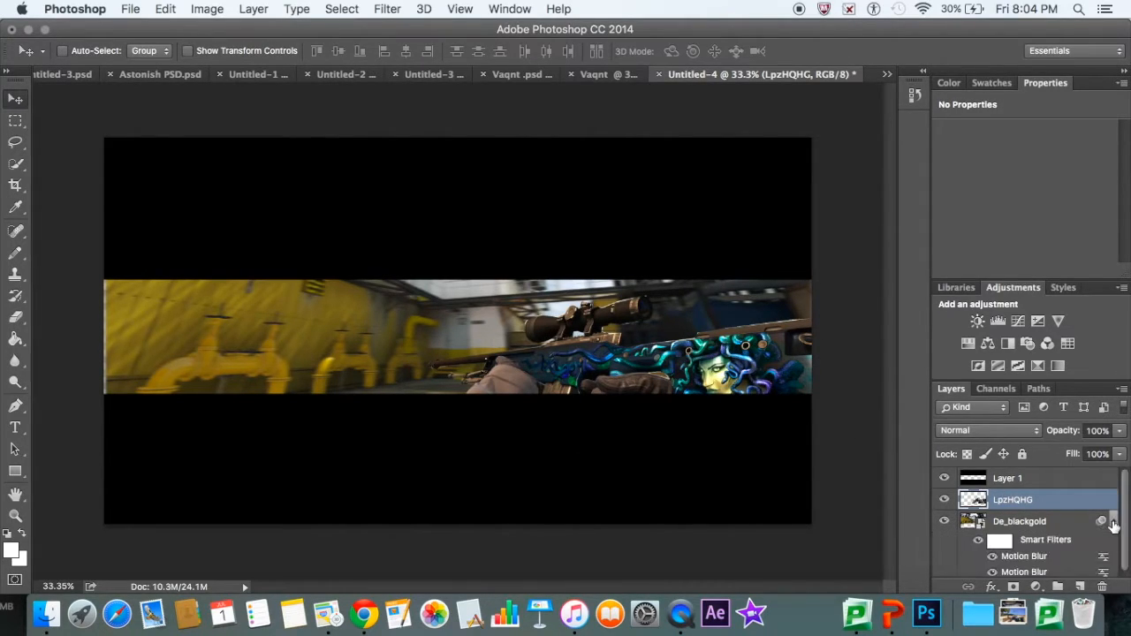
scroll(1111, 535, down, 1)
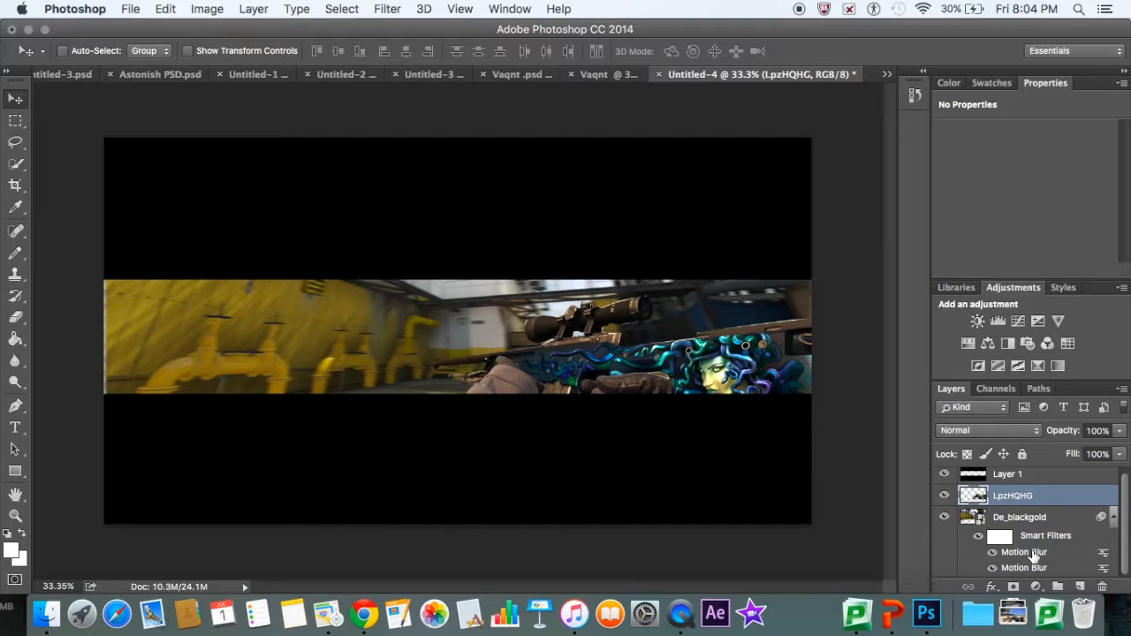
click(1113, 518)
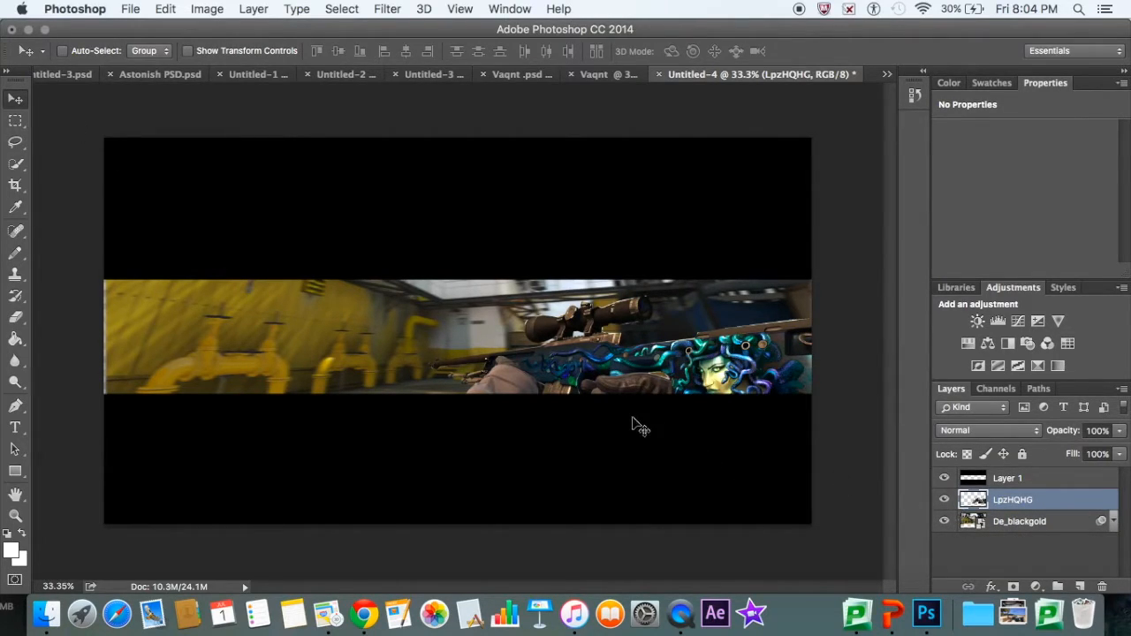
- Load the De_blackgold layer's outline as a selection and rasterize the layer
click(1022, 523)
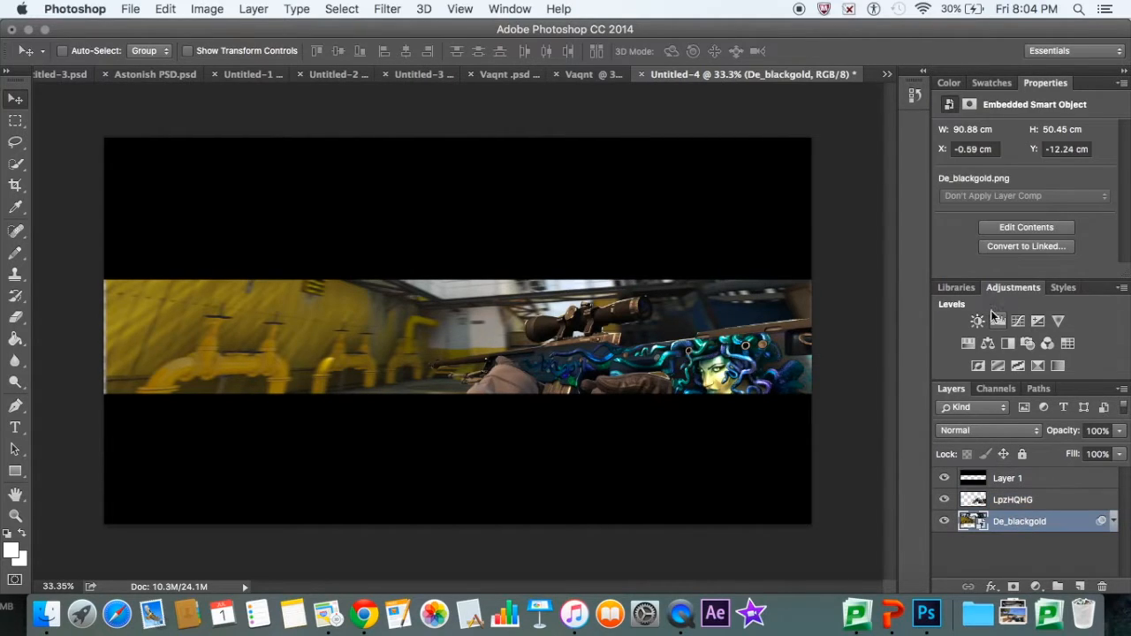
super+click(974, 526)
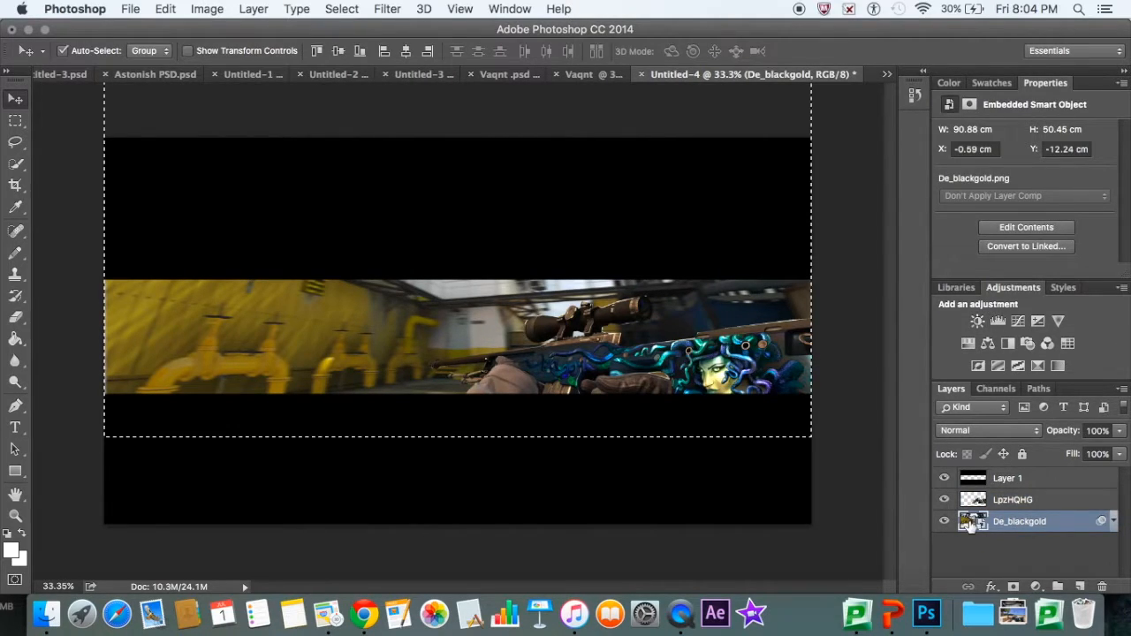
right_click(1043, 524)
mouse_move(923, 583)
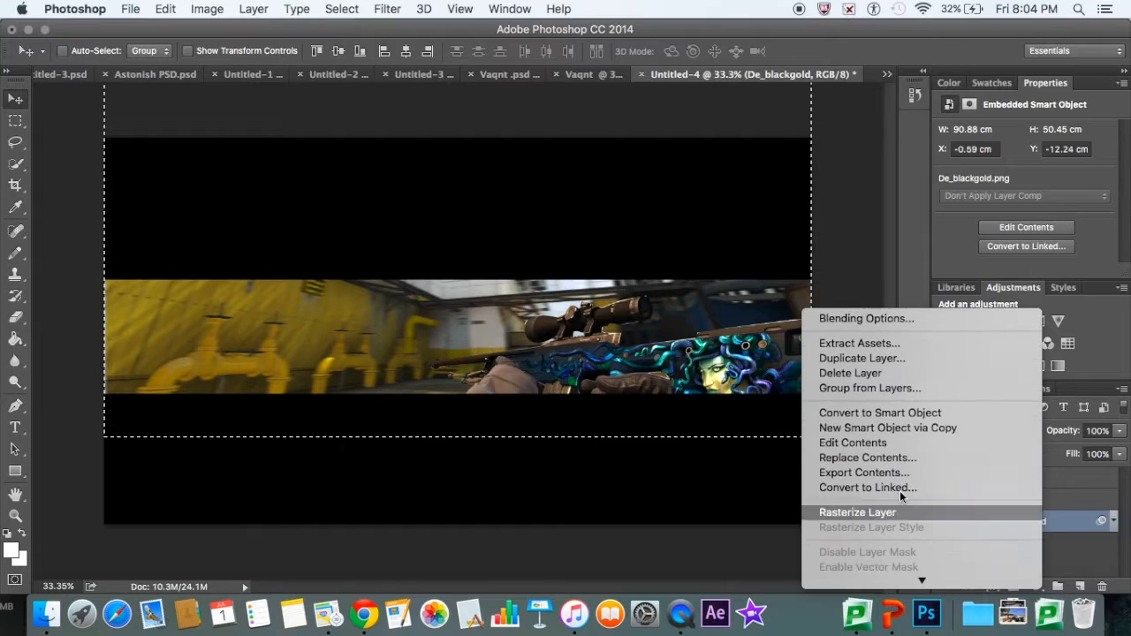
click(882, 514)
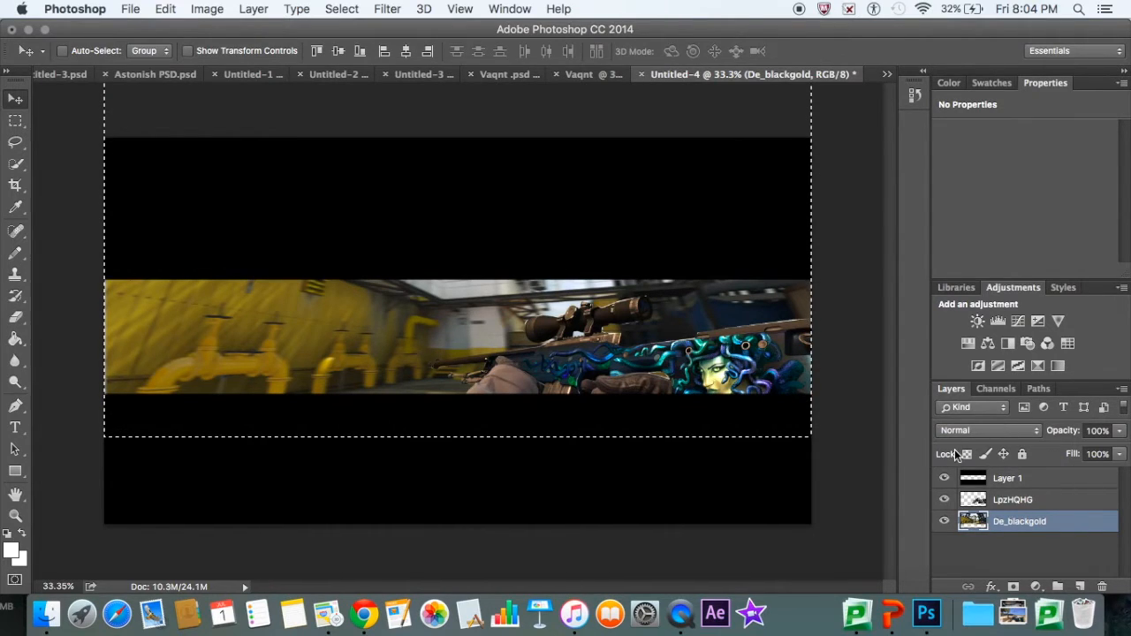
- Add a Hue/Saturation adjustment above De_blackgold and shift its hue until the yellow walls turn blue
click(968, 343)
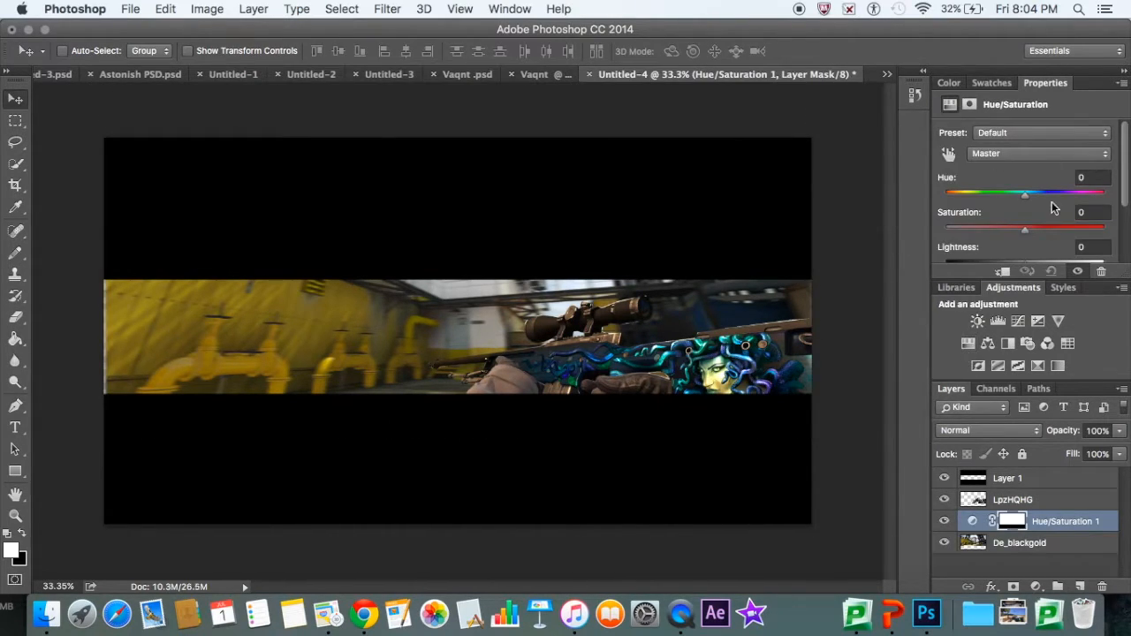
drag(1024, 196, 988, 199)
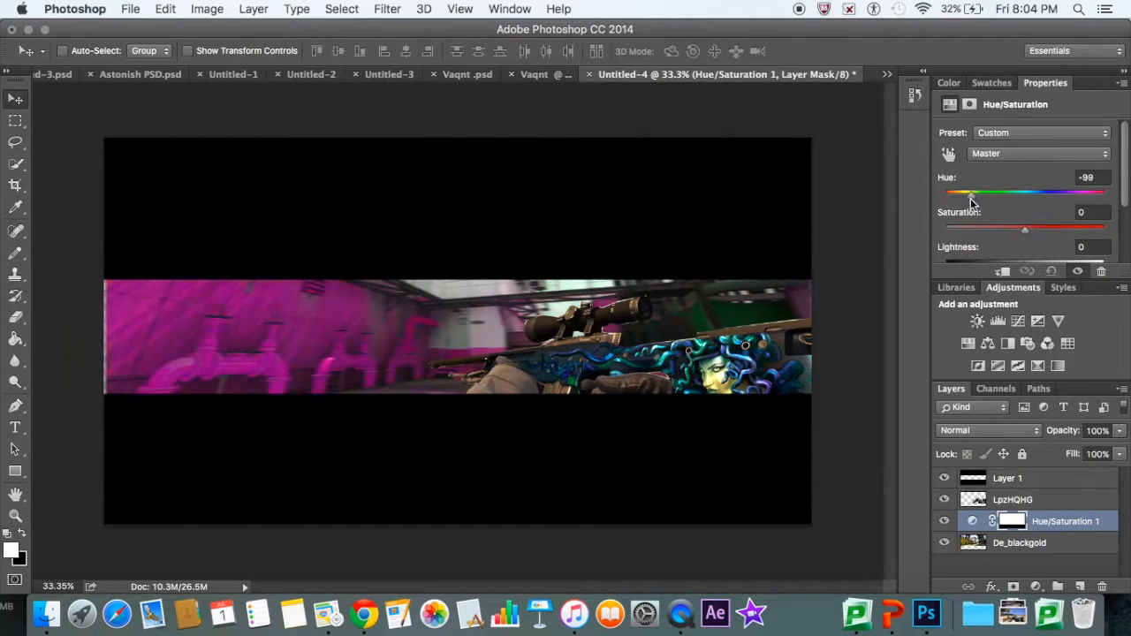
drag(976, 201, 1098, 205)
- Merge the Hue/Saturation 1 adjustment with the De_blackgold layer and deselect all layers
shift+click(1048, 553)
key(super+e)
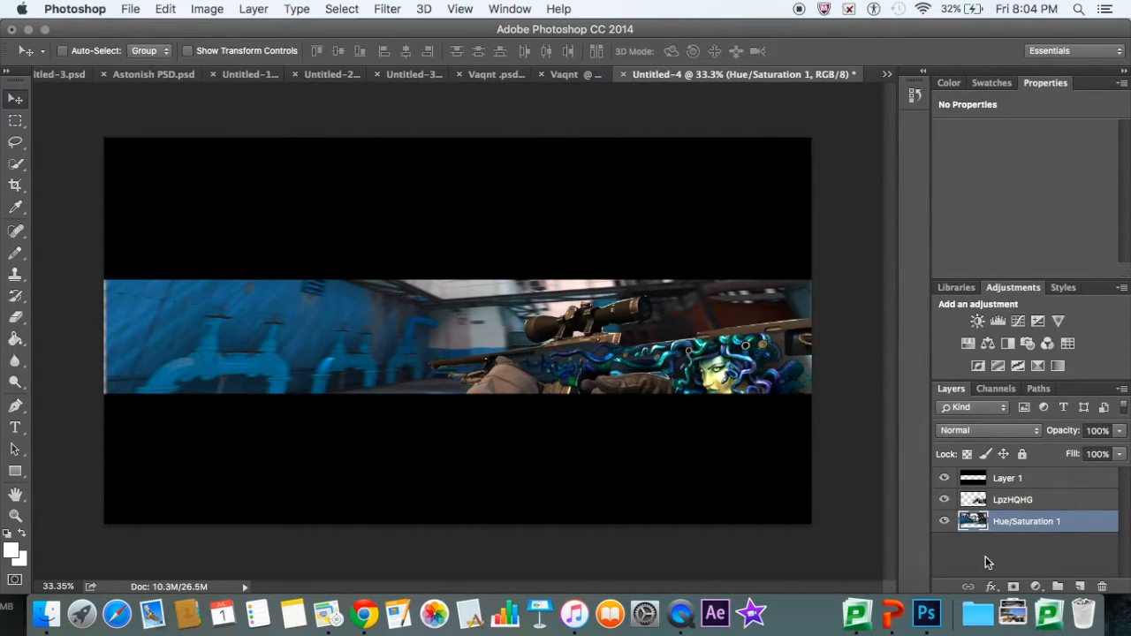
click(987, 562)
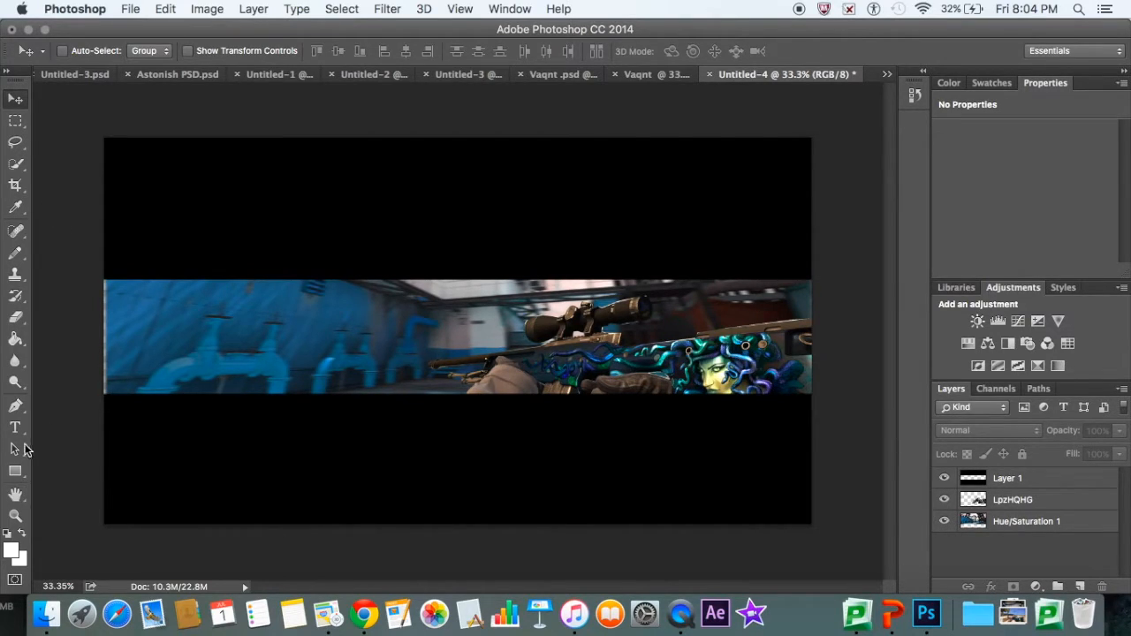
- Load the LpzHQHG rifle's outline as a selection and add a Hue/Saturation adjustment masked to it with hue +69
click(1015, 501)
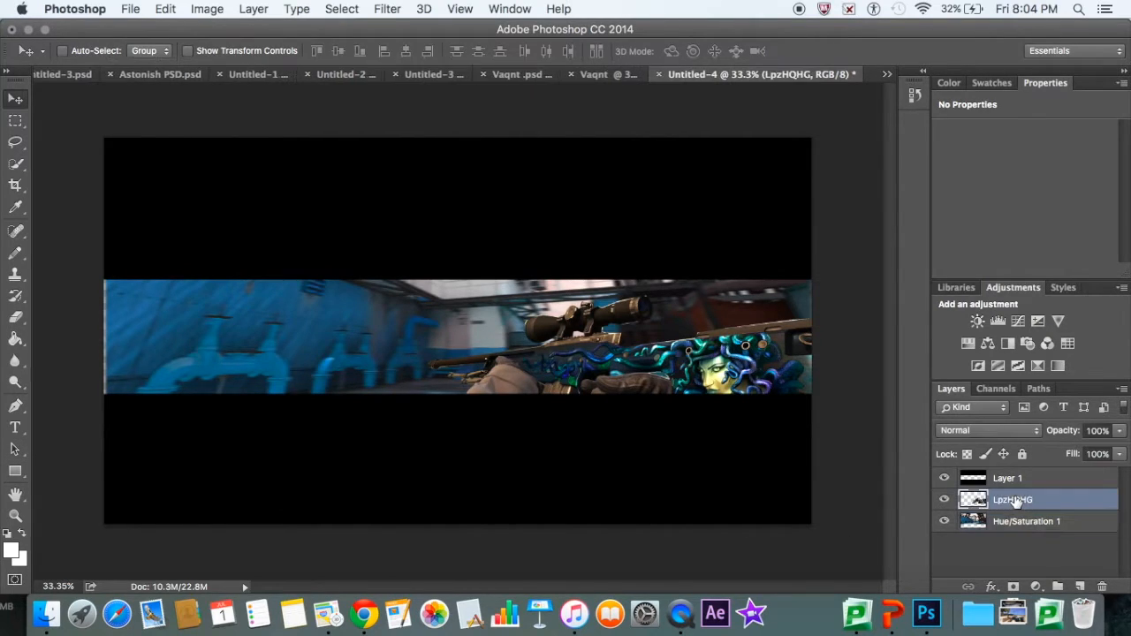
super+click(982, 501)
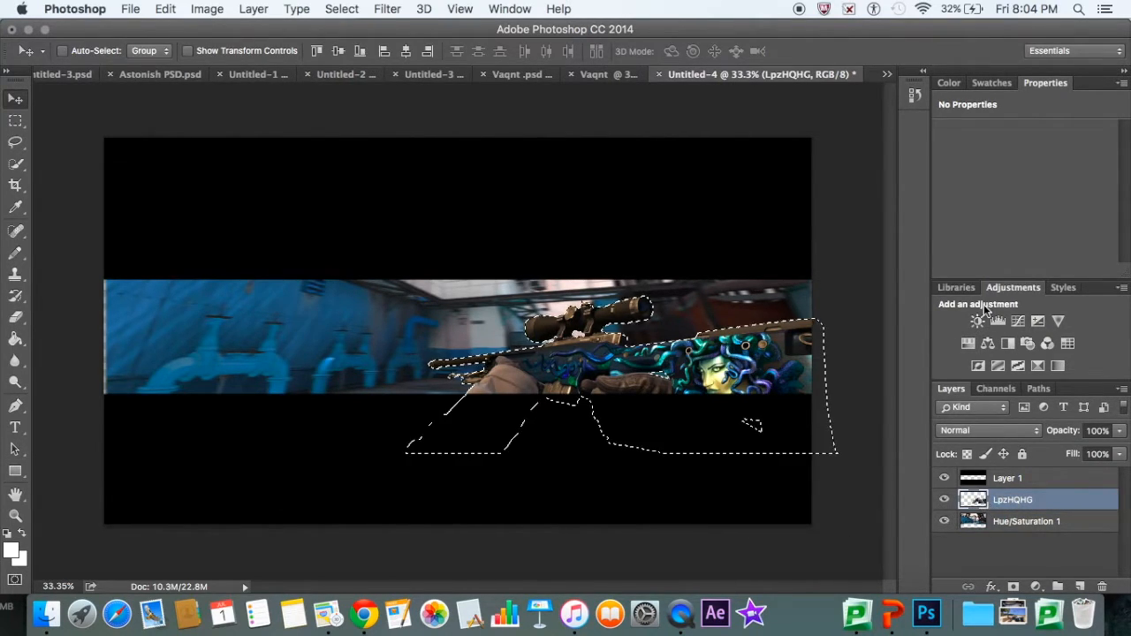
click(968, 343)
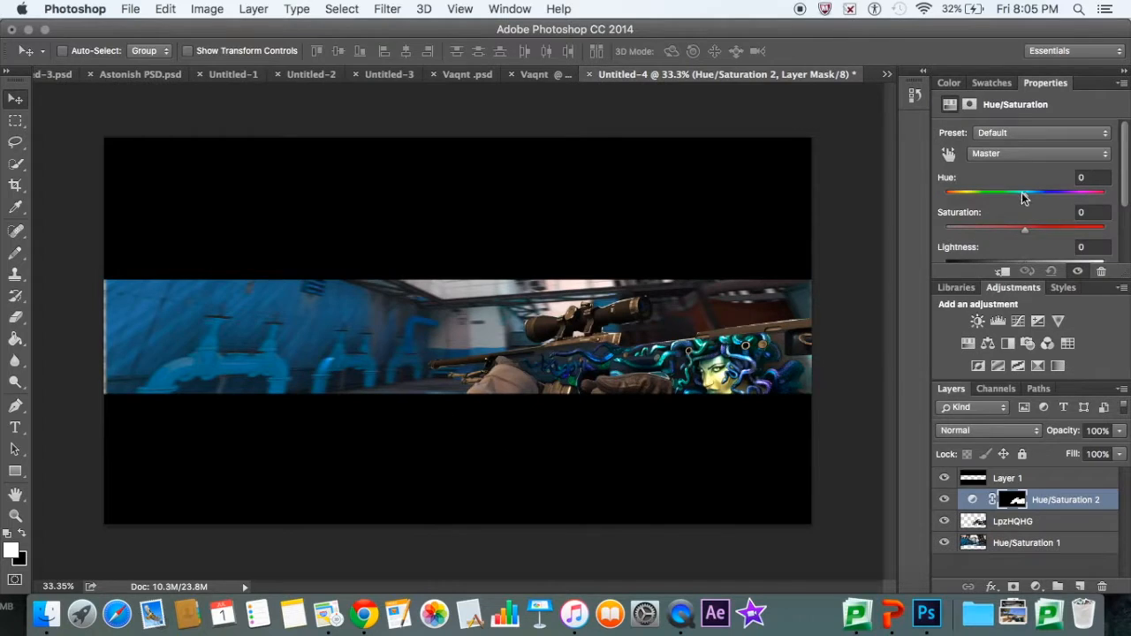
drag(1025, 197, 1068, 196)
drag(1071, 195, 1062, 199)
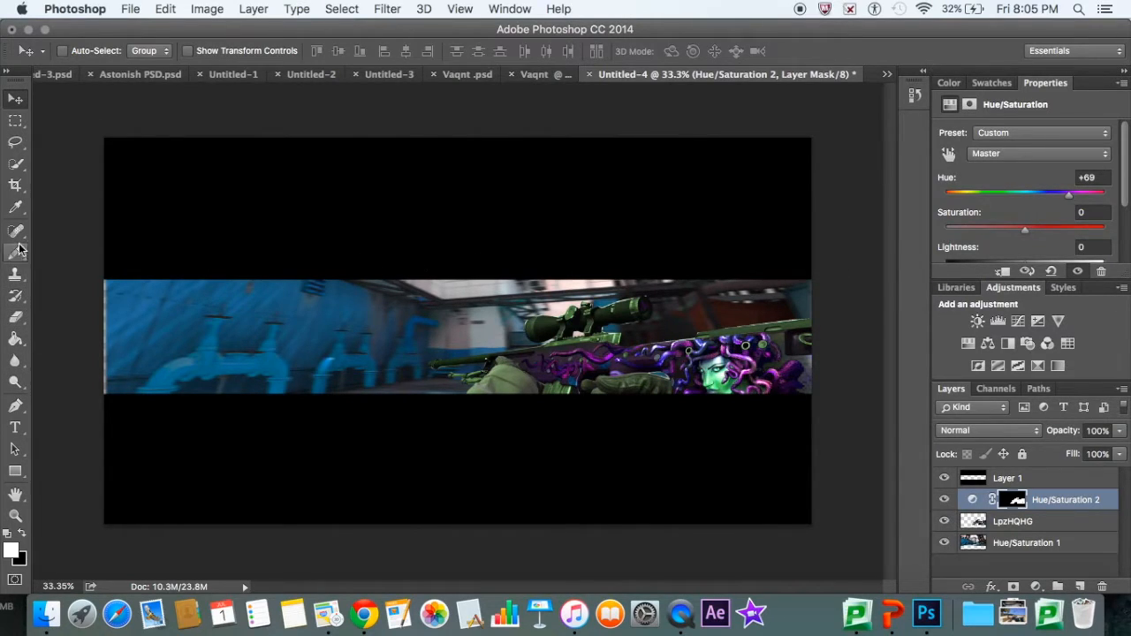
- Dab the Brush over the wall beside the rifle barrel on the adjustment's mask and reduce the brush size to 400 px
drag(15, 252, 95, 265)
click(95, 250)
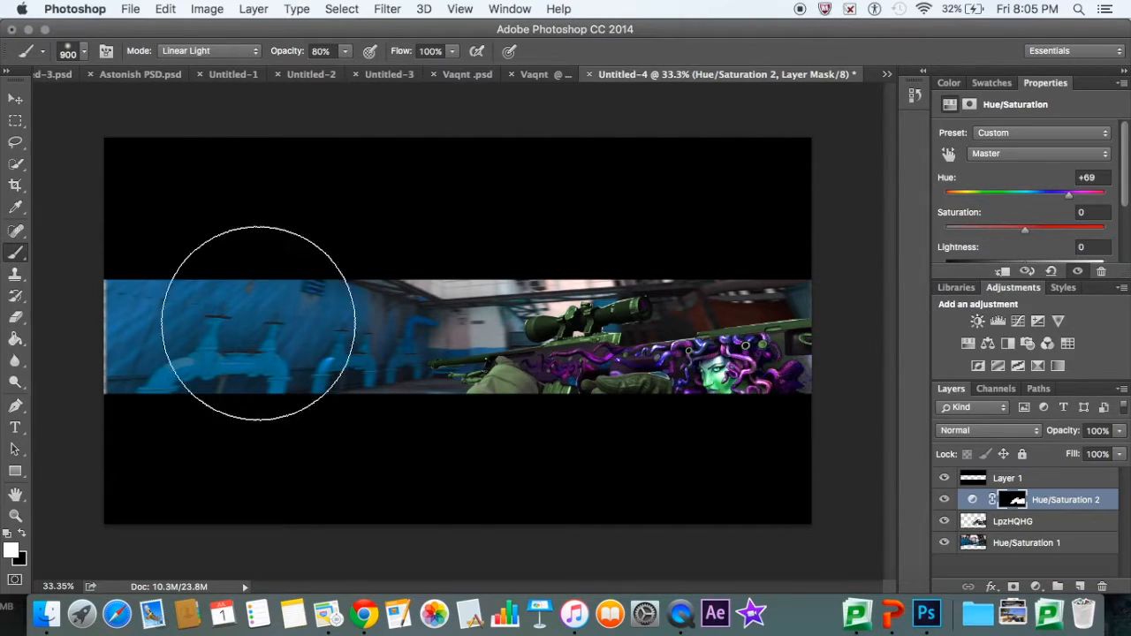
click(421, 336)
key(bracketleft)
key(bracketleft)
key(bracketleft)
key(bracketleft)
key(bracketleft)
key(bracketleft)
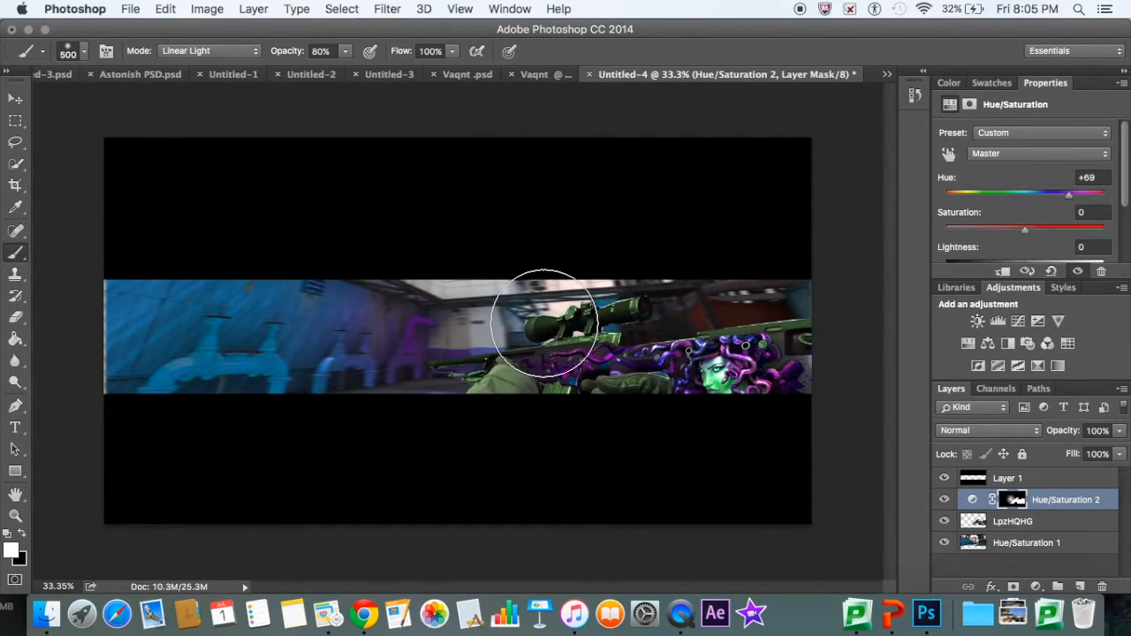
key(bracketright)
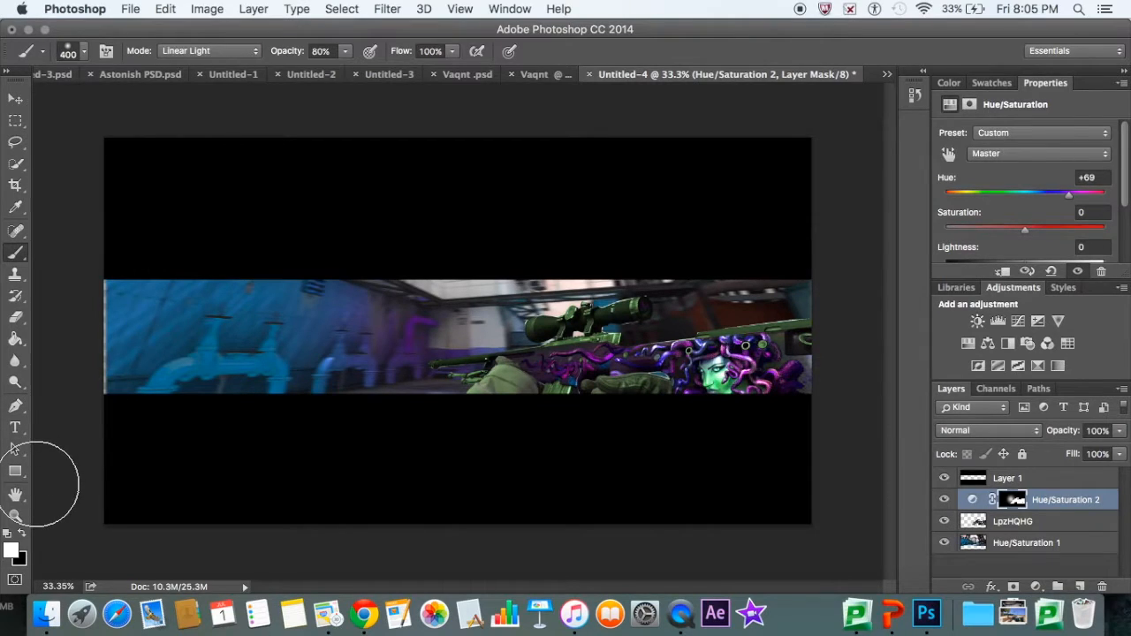
- Undo the brush dab on the Hue/Saturation 2 mask and sample the rifle's purple with LpzHQHG selected
click(22, 208)
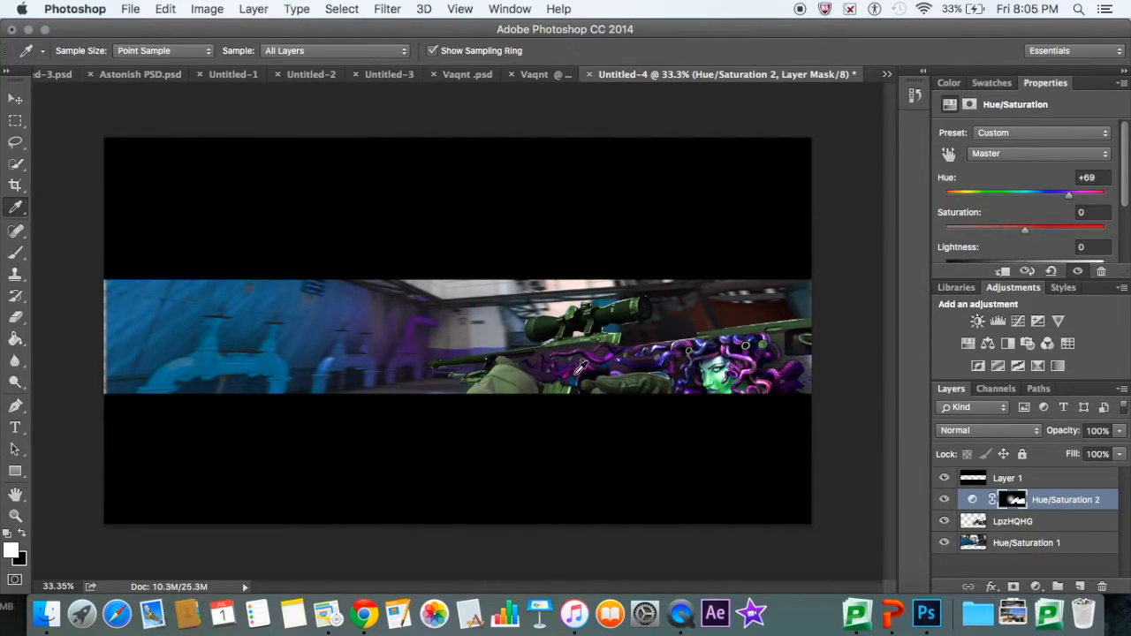
right_click(16, 212)
click(160, 134)
click(595, 350)
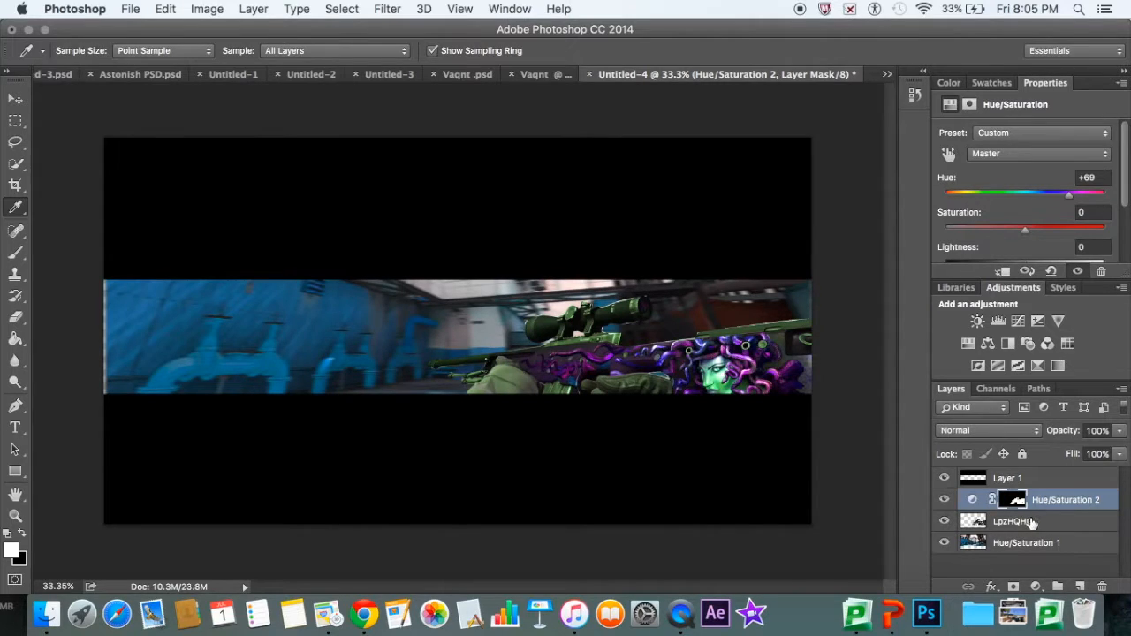
key(super+z)
key(super+z)
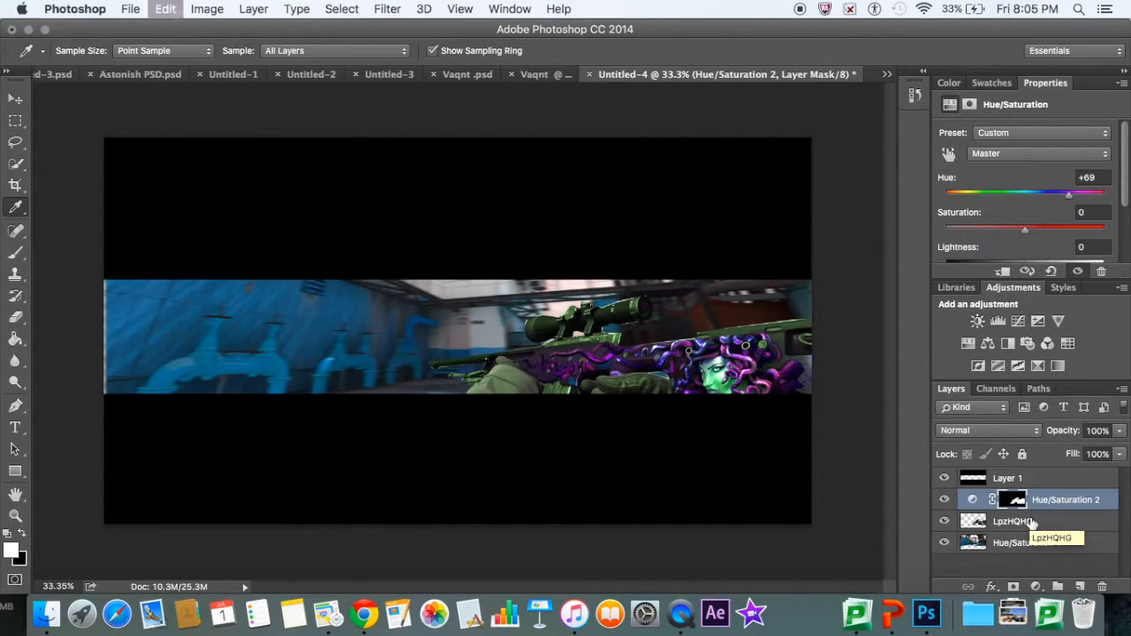
click(1045, 521)
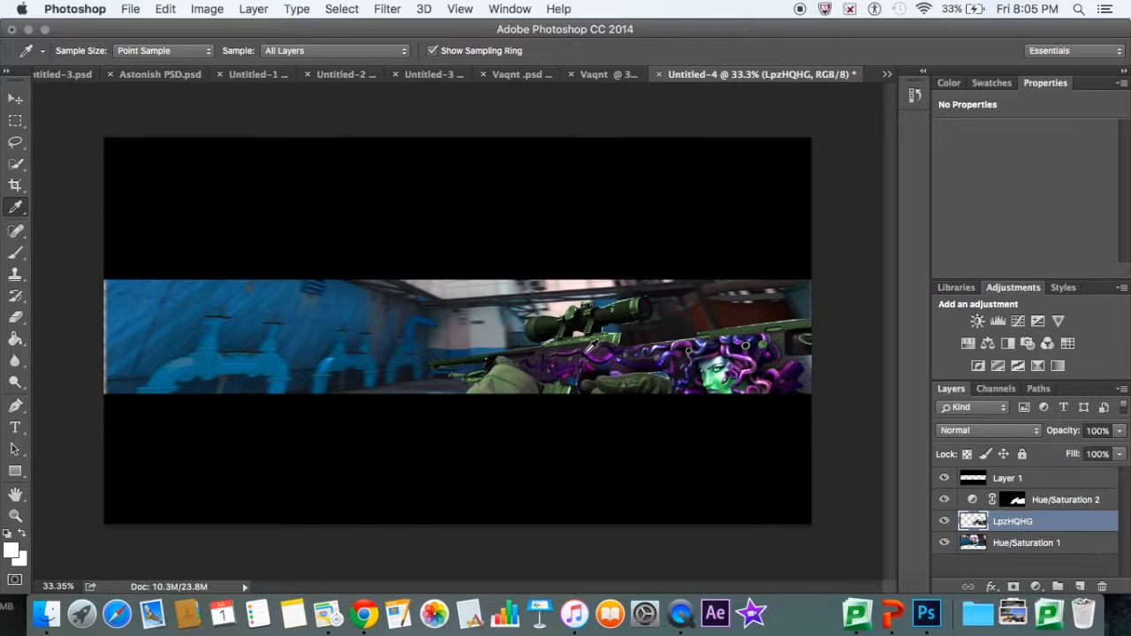
click(590, 346)
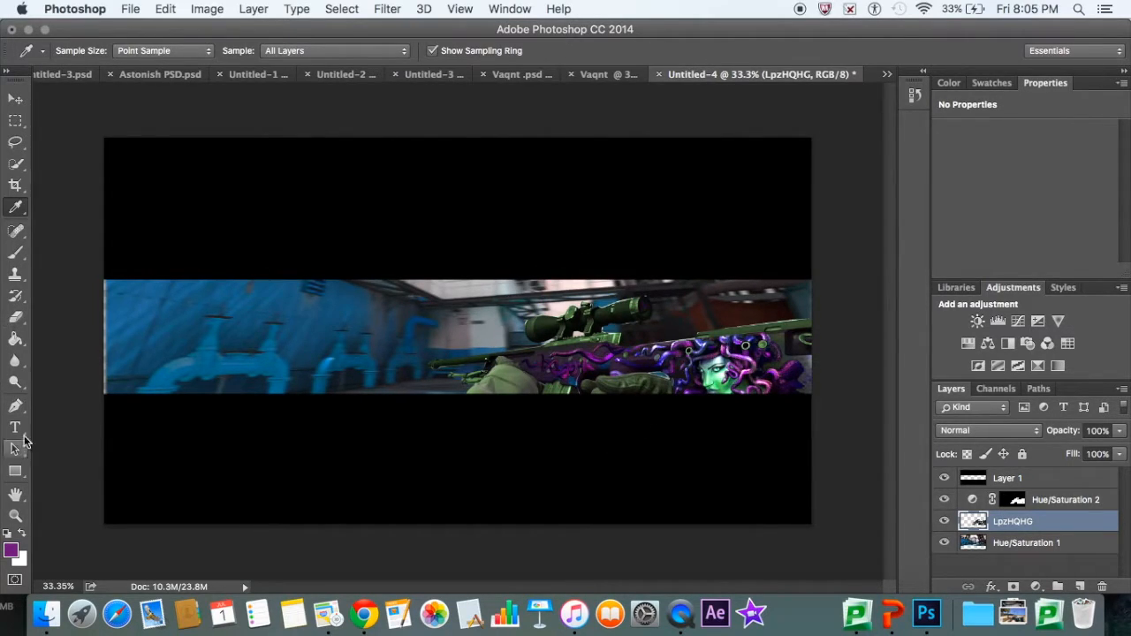
- Add a new layer above LpzHQHG and brush the sampled purple over the rifle and surrounding background, undoing the first attempt and repainting
click(16, 252)
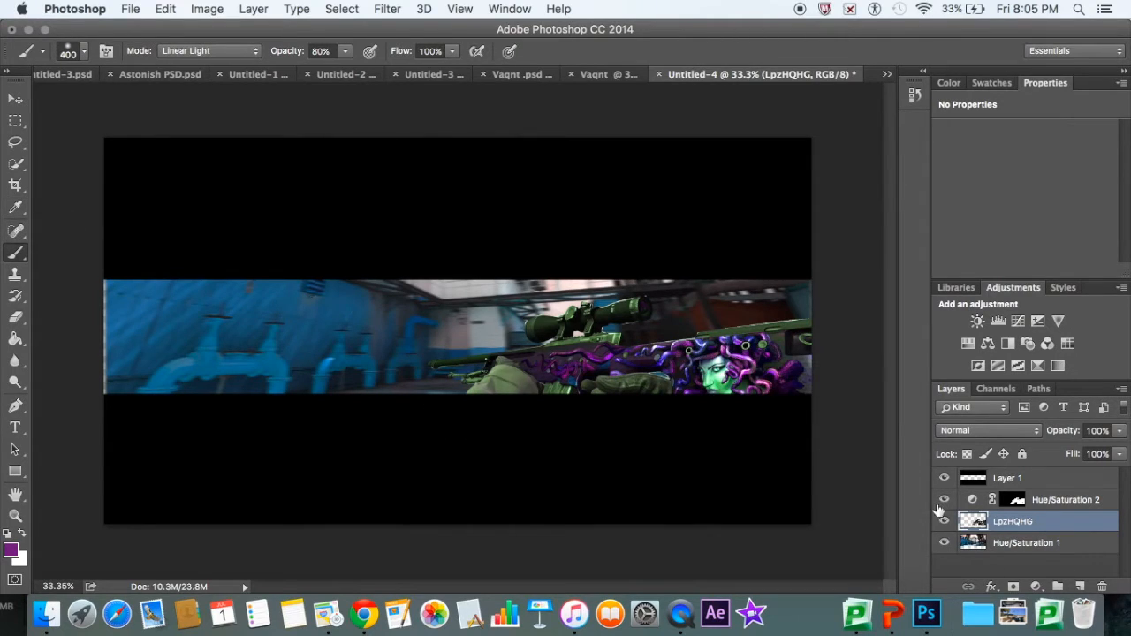
click(1079, 587)
mouse_move(462, 348)
mouse_down()
mouse_move(569, 356)
mouse_move(545, 363)
mouse_move(633, 348)
mouse_move(731, 391)
mouse_move(798, 359)
mouse_move(650, 326)
mouse_up()
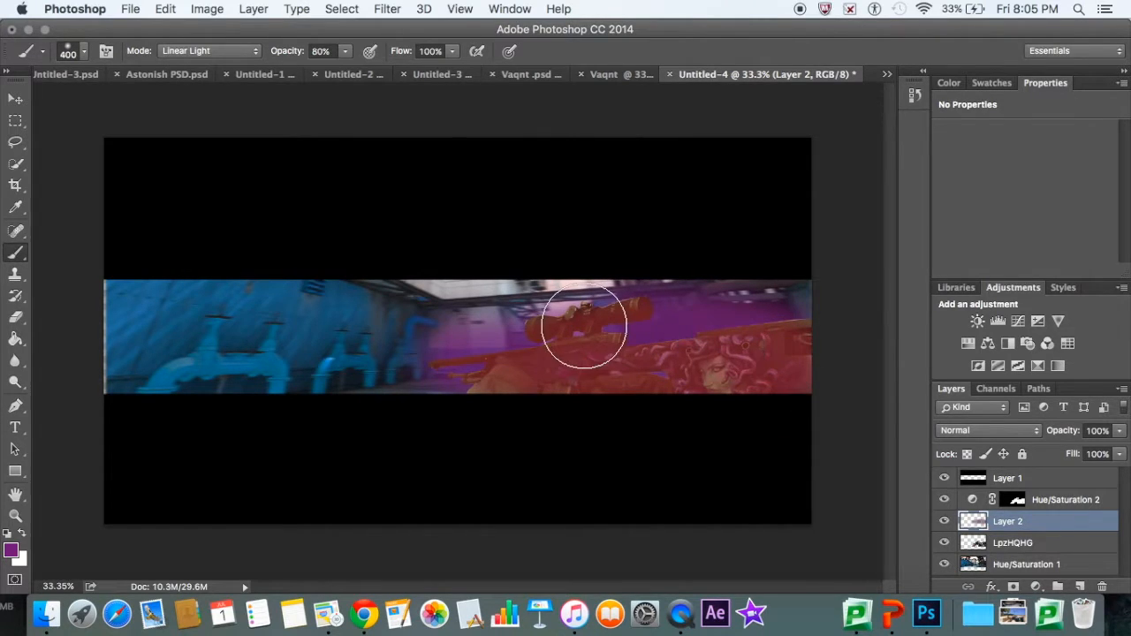
click(562, 329)
key(super+z)
key(super+z)
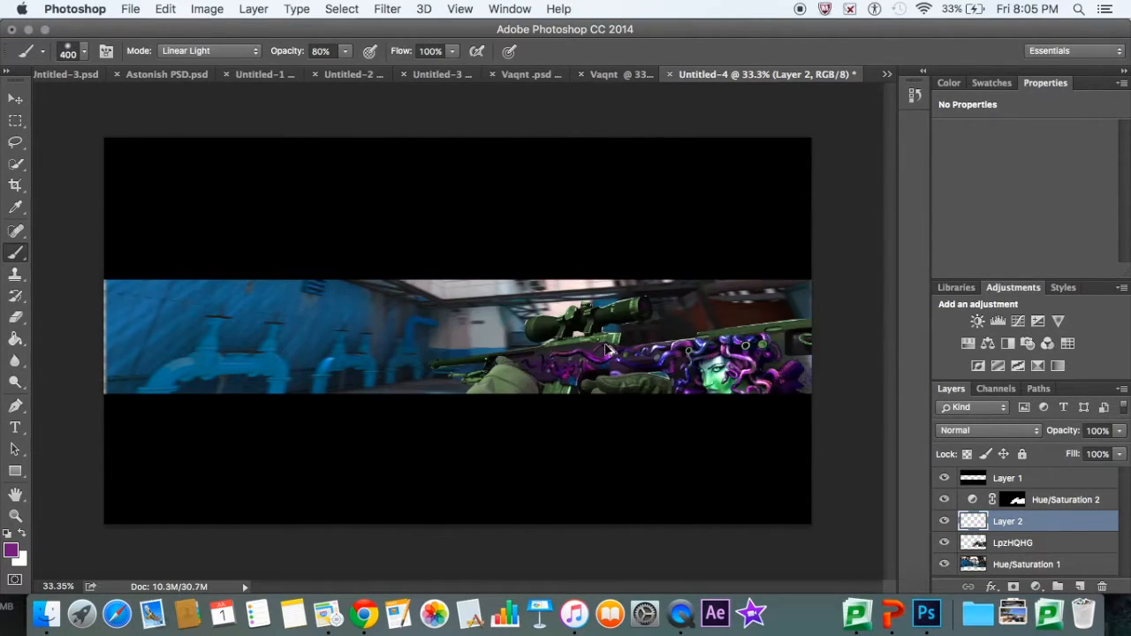
mouse_move(462, 365)
mouse_down()
mouse_move(749, 375)
mouse_move(795, 369)
mouse_move(802, 343)
mouse_move(659, 351)
mouse_move(631, 328)
mouse_move(550, 328)
mouse_up()
- Set the blend mode of the purple paint layer to Overlay
click(19, 116)
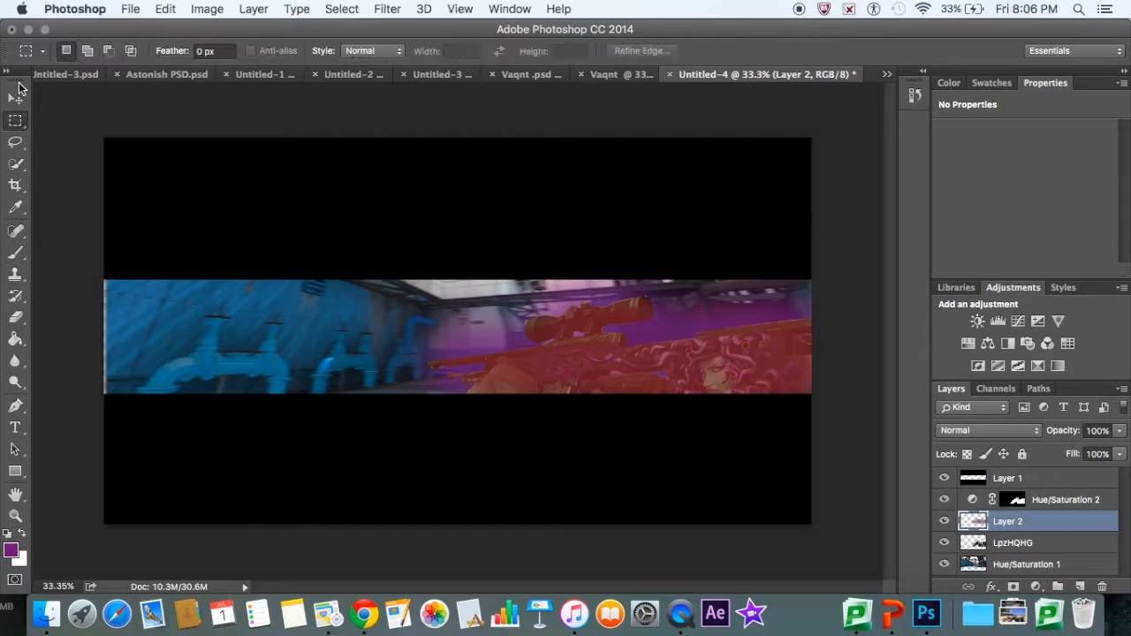
click(17, 94)
click(1014, 431)
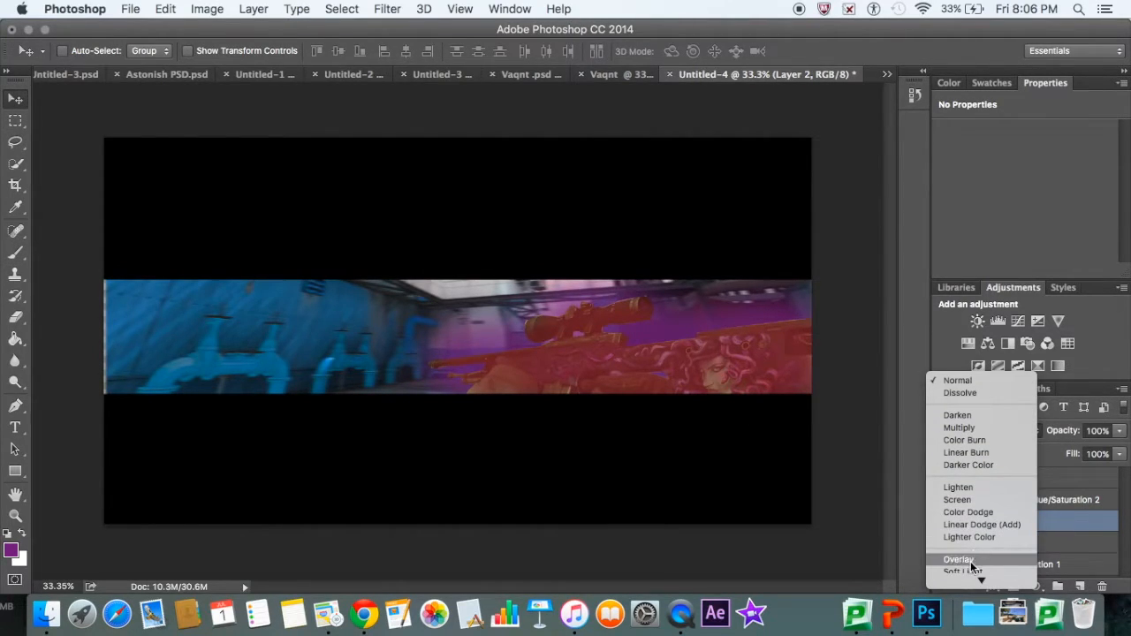
click(974, 559)
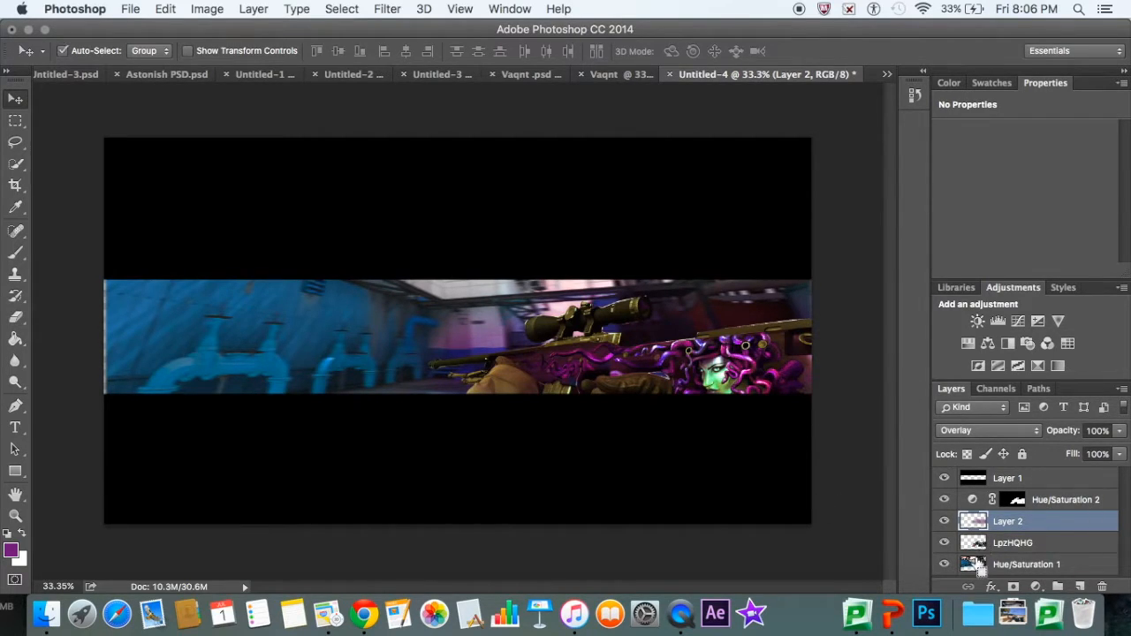
- Delete the rifle-shaped area from the purple Layer 2 using the LpzHQHG outline and clear the selection
super+click(975, 544)
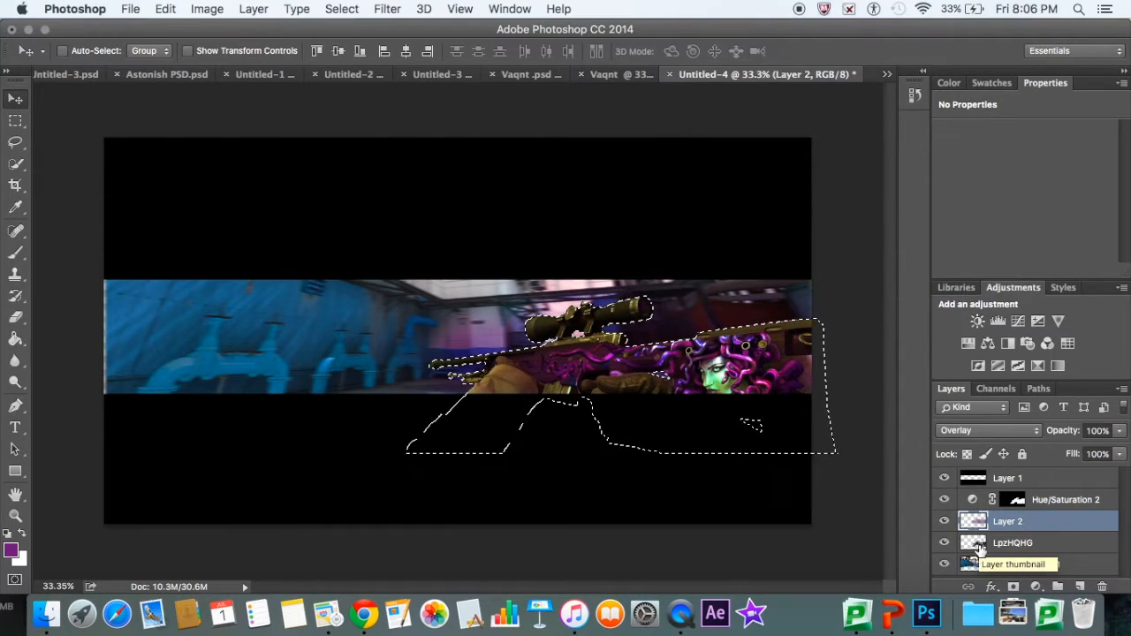
key(Delete)
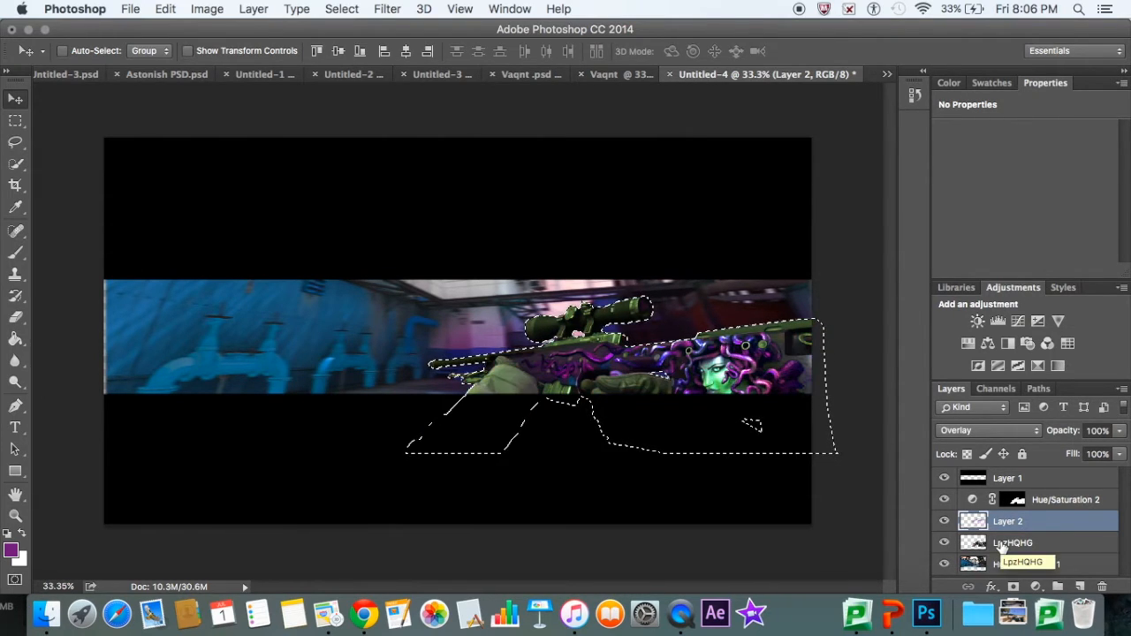
click(15, 120)
click(172, 104)
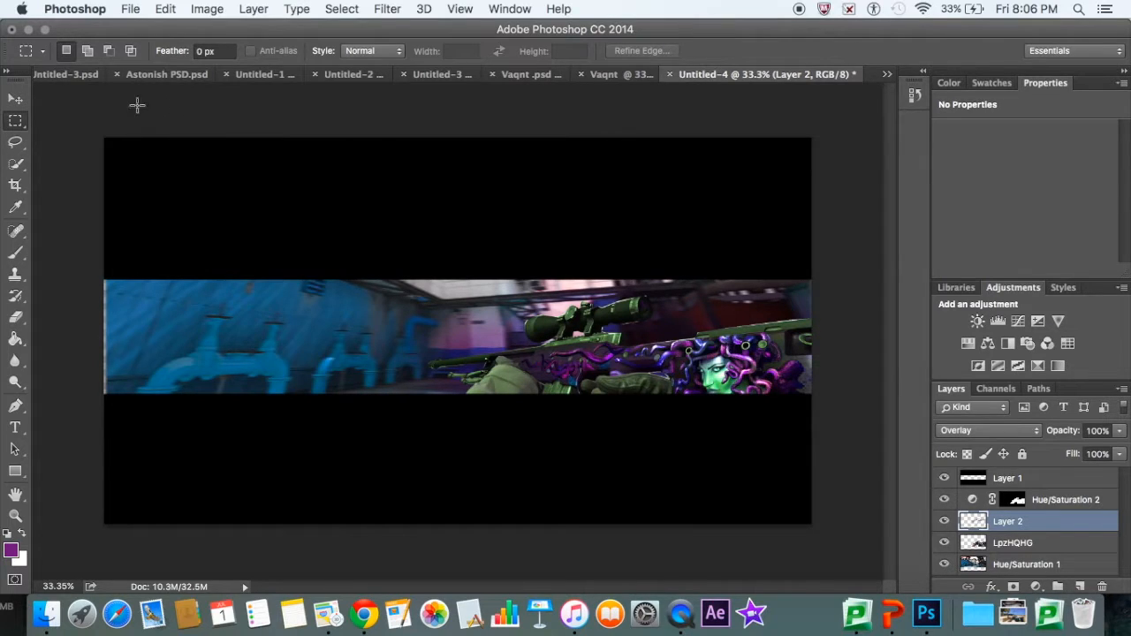
click(14, 100)
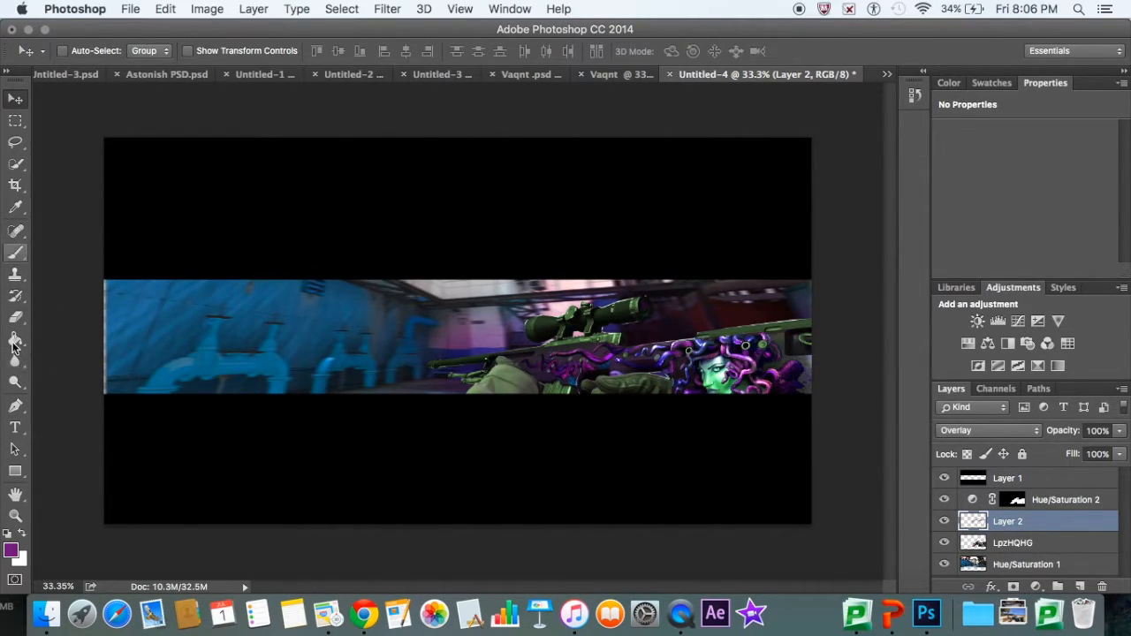
- Set up a 700 px black brush, try a dab at the wall's left end on Layer 2, and undo it
click(15, 252)
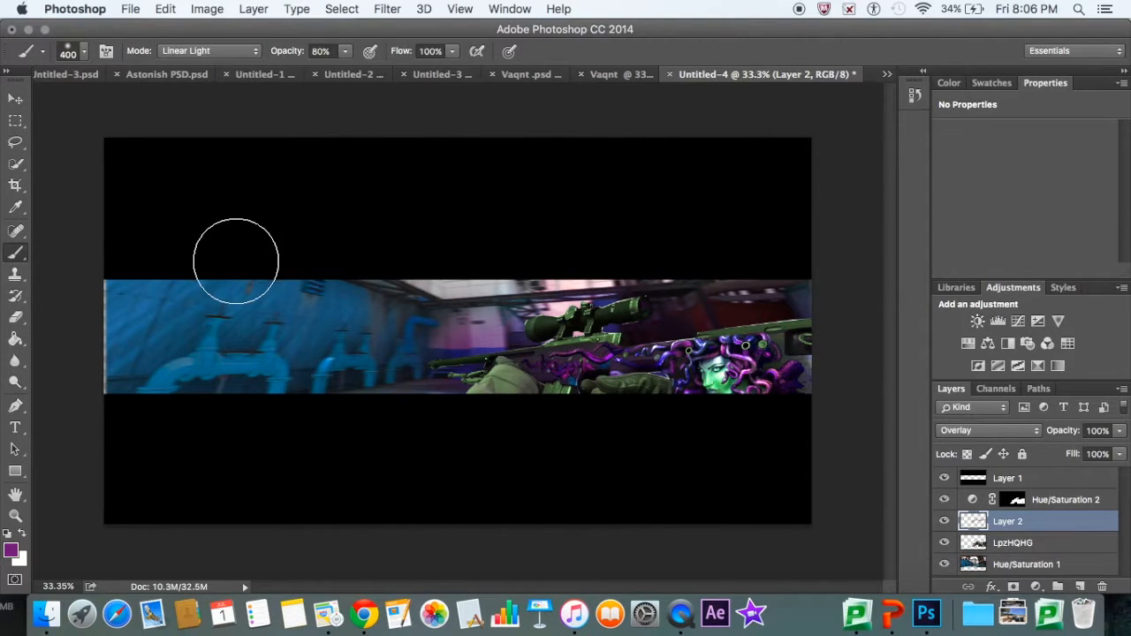
key(bracketright)
key(bracketright)
key(bracketright)
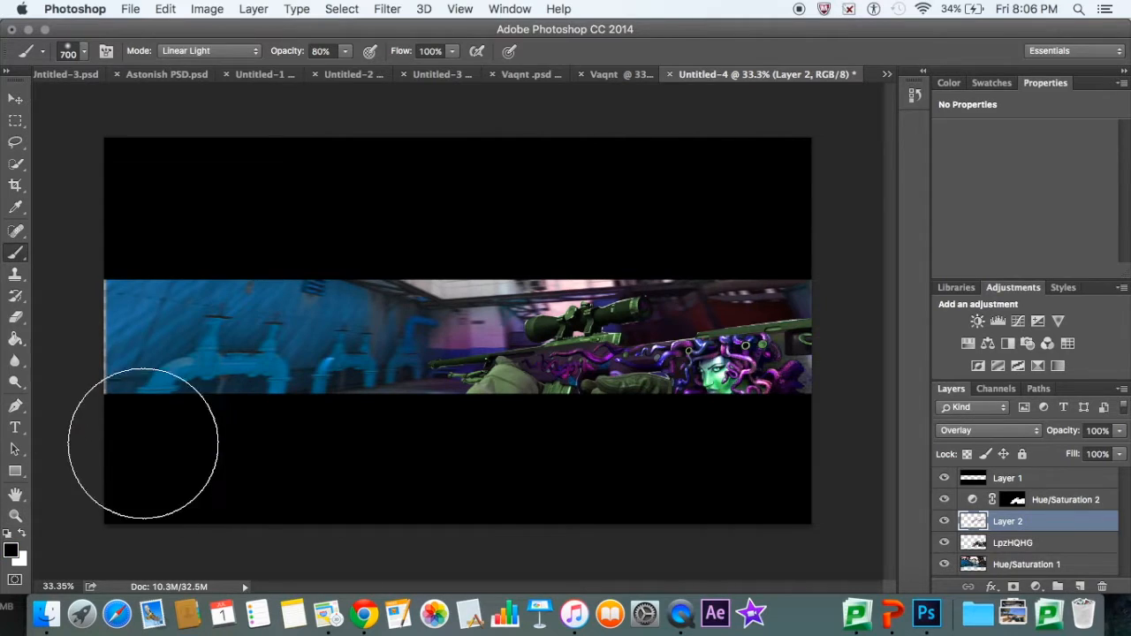
click(119, 314)
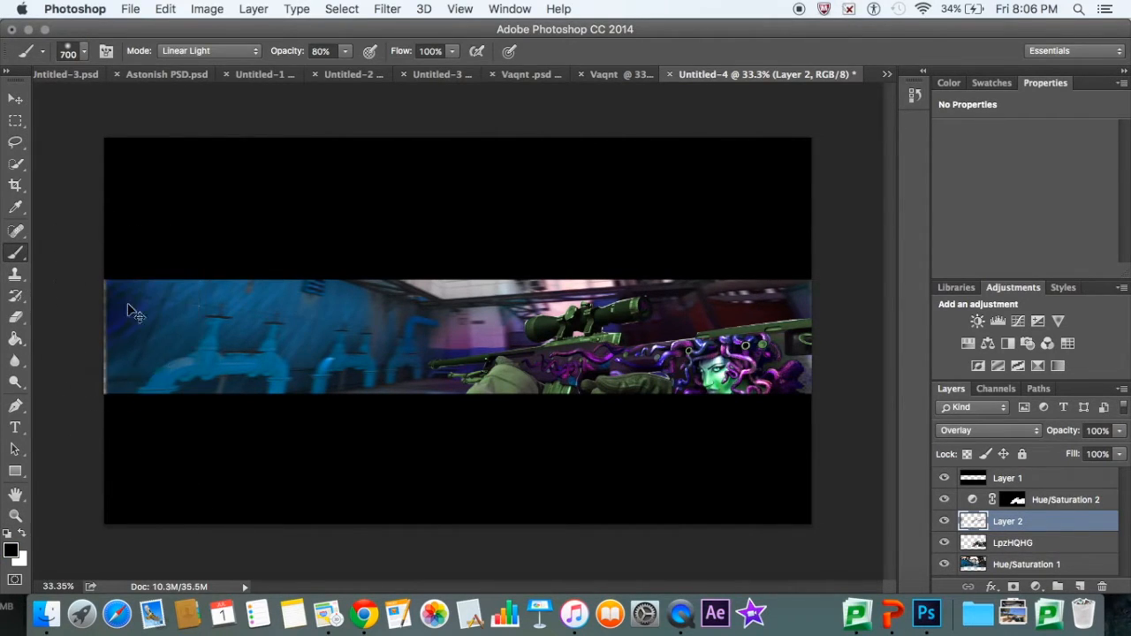
key(super+z)
- Add a new layer and place it directly beneath the black bars of Layer 1
click(1011, 479)
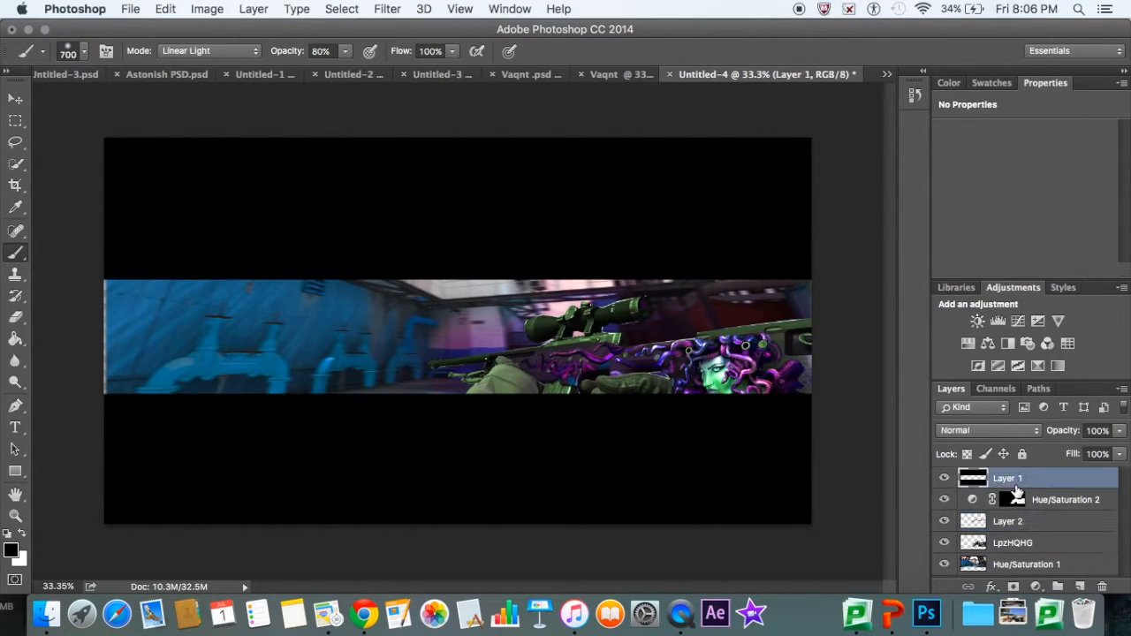
click(1080, 586)
drag(1025, 480, 1023, 512)
- Try shading the banner's left and right ends with the black brush on Layer 3 and undo the strokes
mouse_move(82, 287)
mouse_down()
mouse_move(141, 403)
mouse_move(76, 298)
mouse_up()
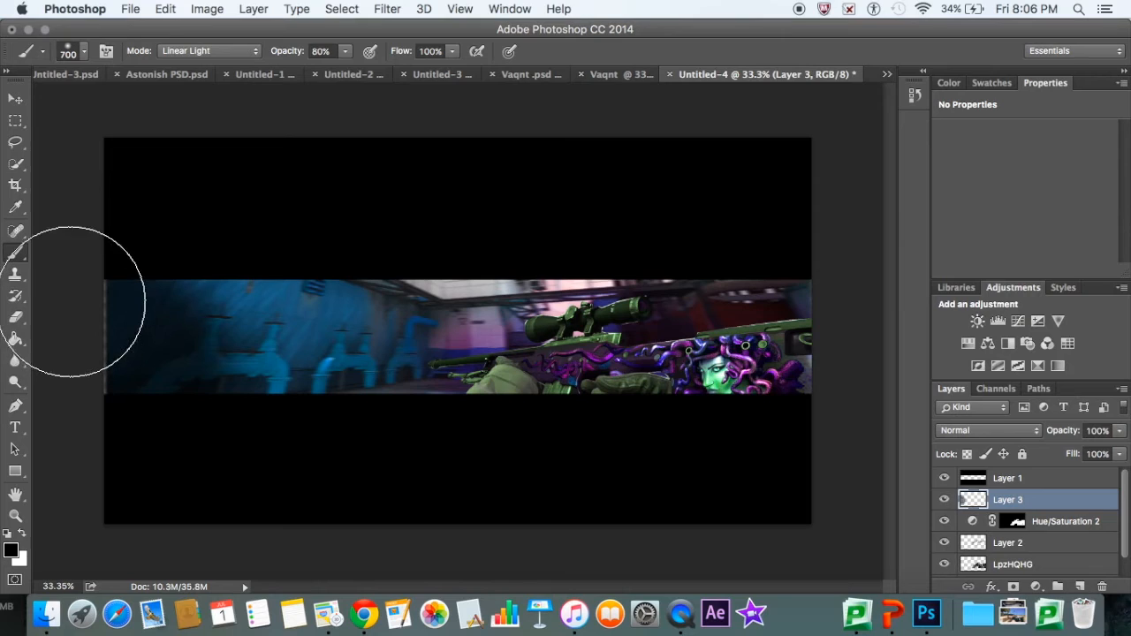
key(super+z)
click(75, 55)
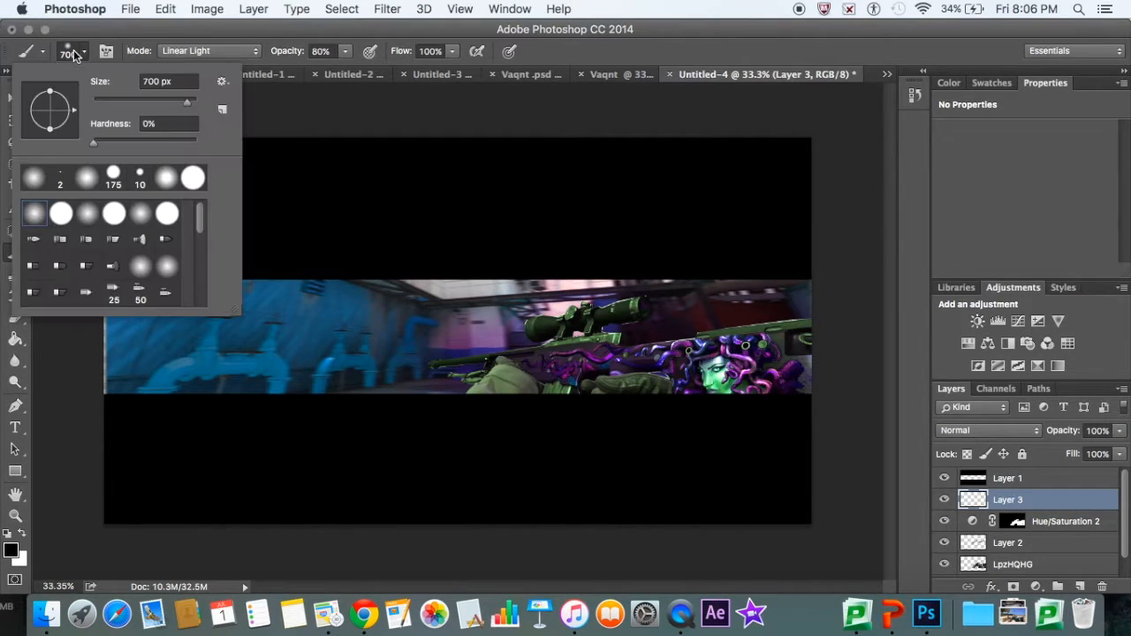
click(307, 124)
mouse_move(87, 333)
mouse_down()
mouse_move(181, 459)
mouse_move(199, 464)
mouse_move(87, 387)
mouse_move(70, 324)
mouse_move(213, 455)
mouse_move(190, 450)
mouse_move(55, 328)
mouse_up()
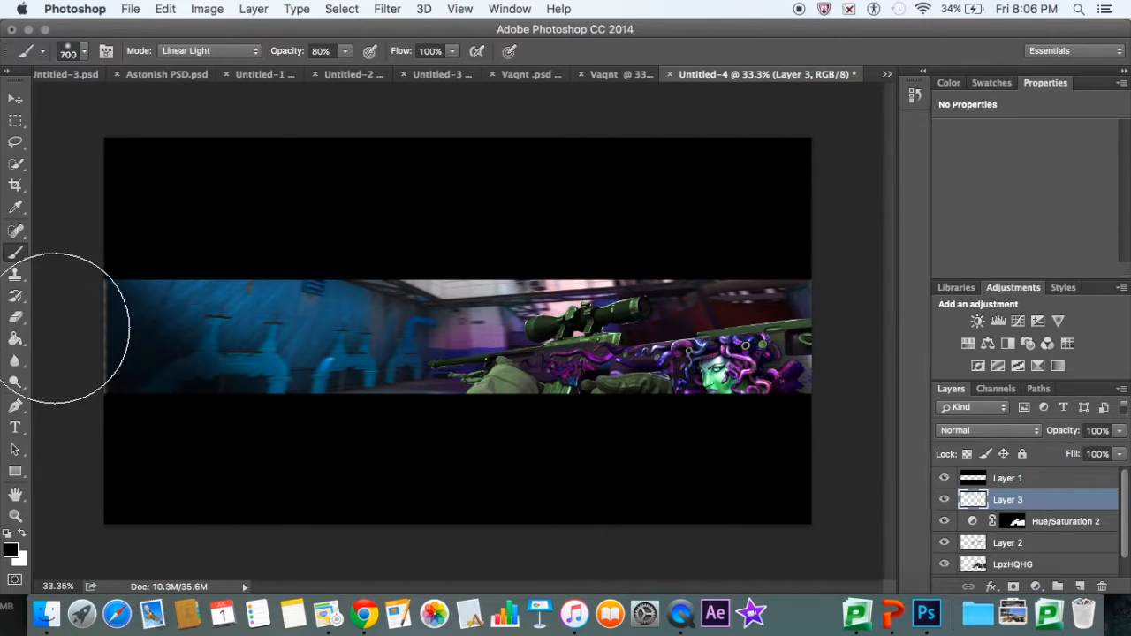
mouse_move(772, 418)
mouse_down()
mouse_move(814, 357)
mouse_move(810, 306)
mouse_move(806, 357)
mouse_move(729, 438)
mouse_move(834, 304)
mouse_move(759, 406)
mouse_move(686, 453)
mouse_move(869, 278)
mouse_up()
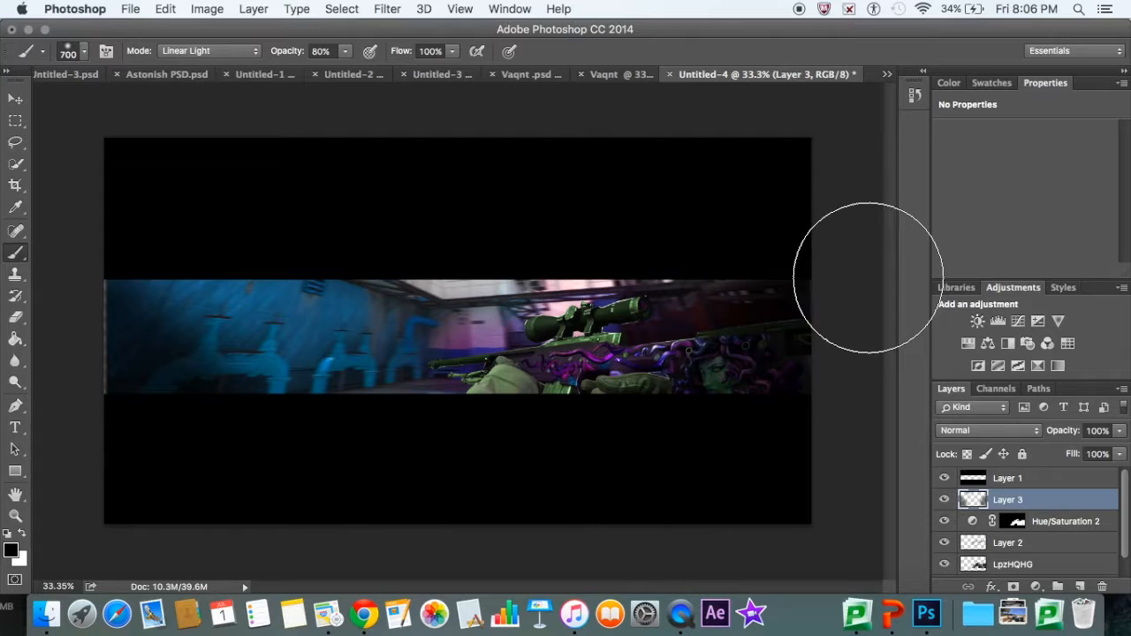
key(super+alt+z)
key(super+alt+z)
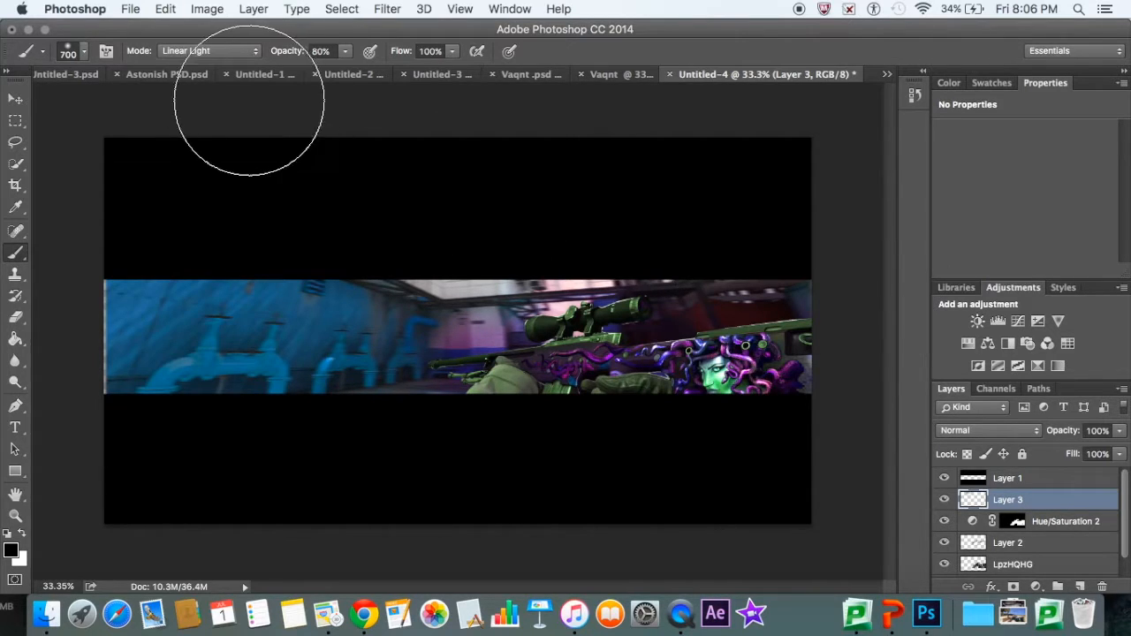
- Switch to the finished Vaqnt .psd banner, expand Group 1, and examine how its layers are built
click(256, 76)
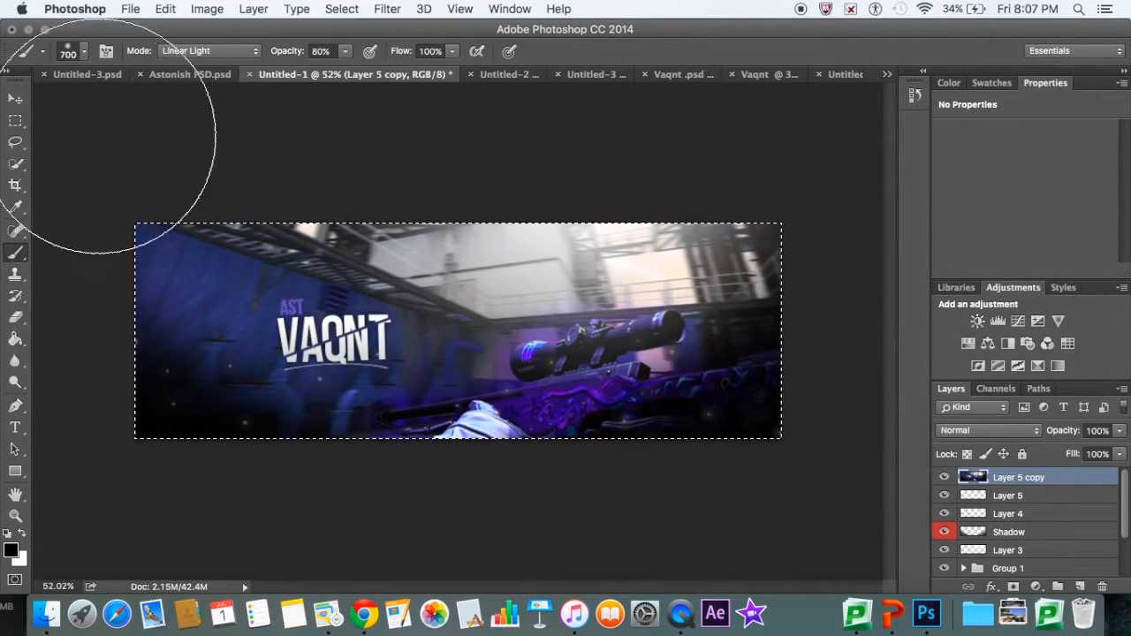
click(20, 101)
click(587, 75)
click(693, 76)
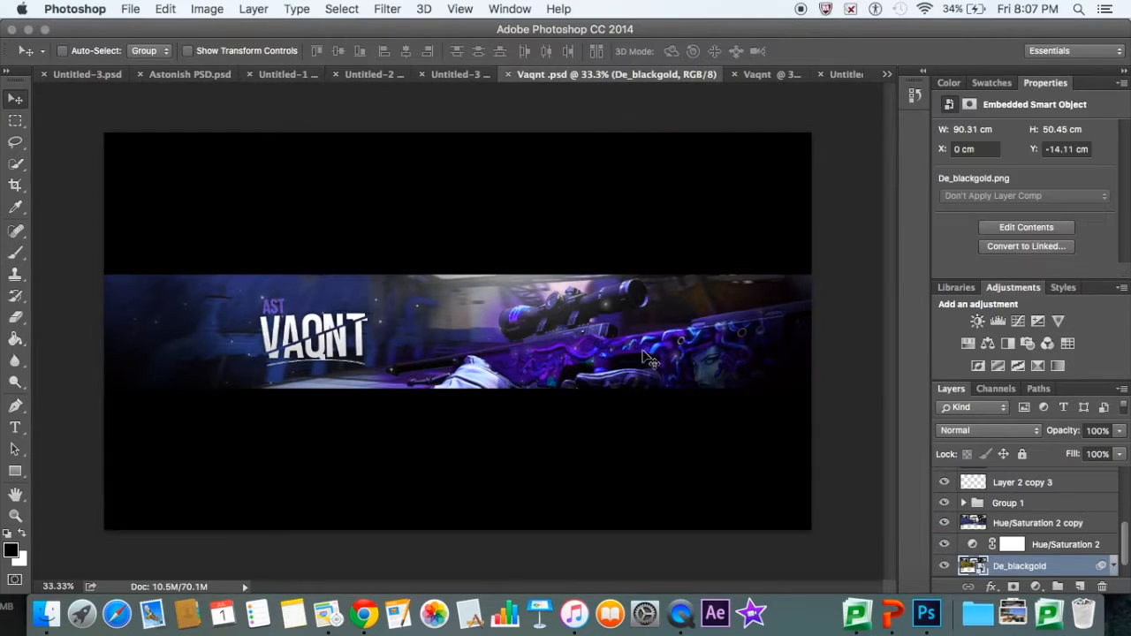
click(966, 502)
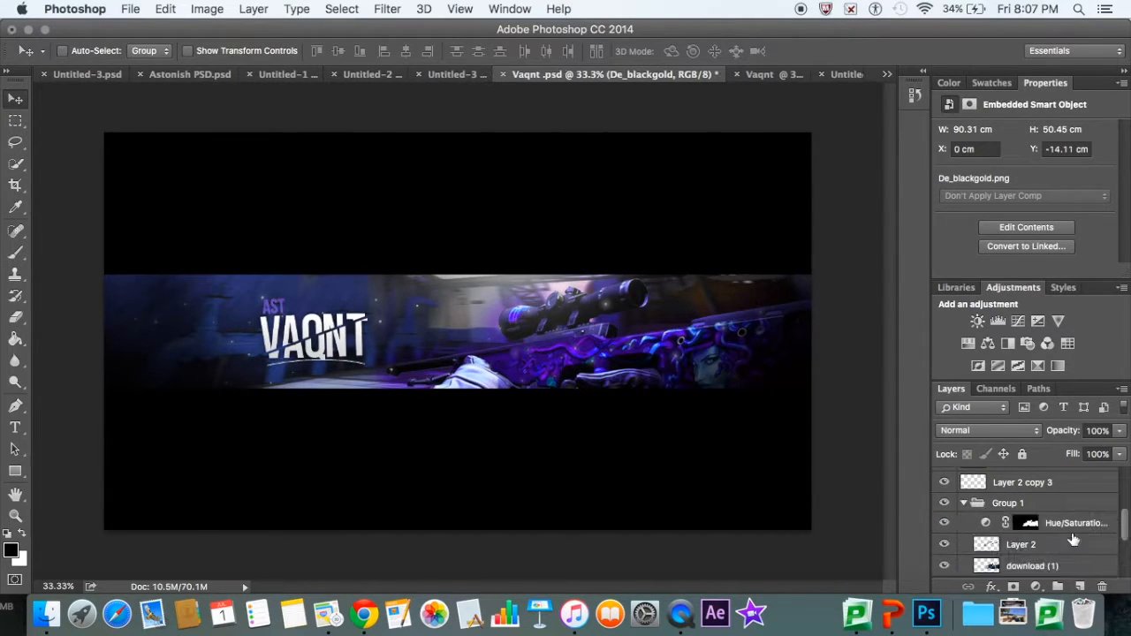
scroll(1098, 545, down, 3)
scroll(1098, 545, up, 5)
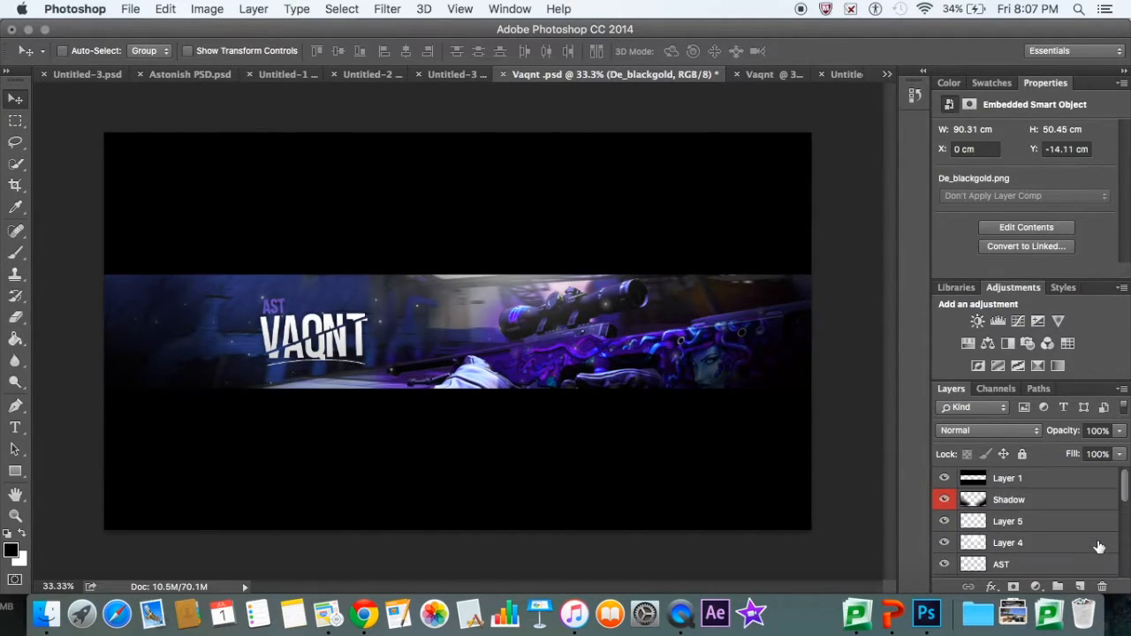
- Copy the Shadow layer from Vaqnt .psd into Untitled-4, directly beneath the black bars of Layer 1
click(992, 502)
drag(668, 330, 768, 84)
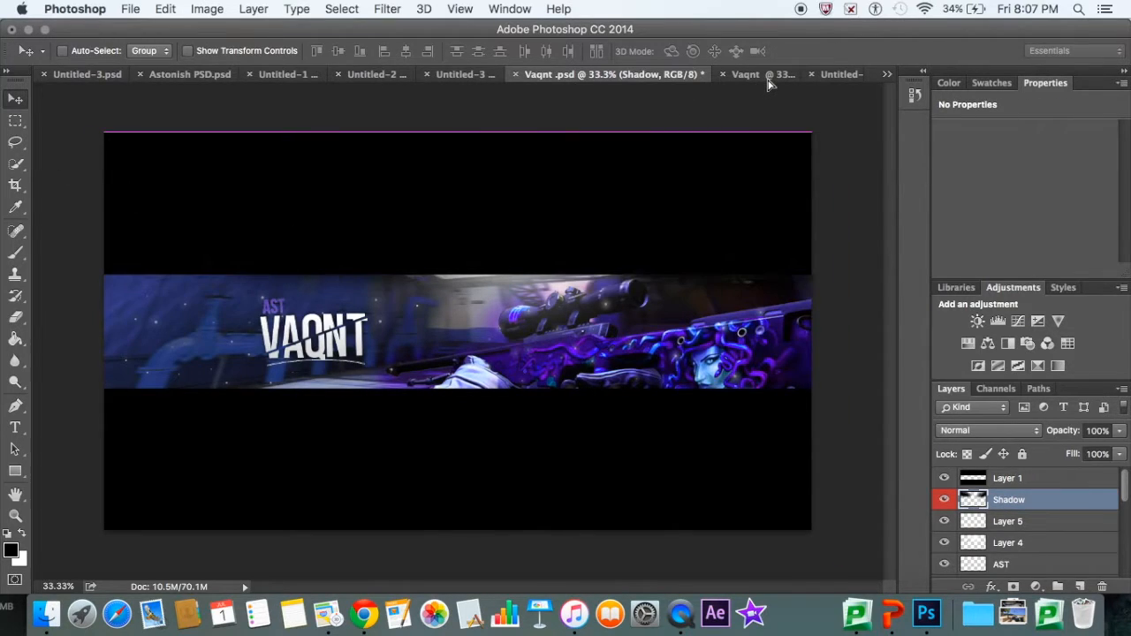
drag(841, 76, 672, 315)
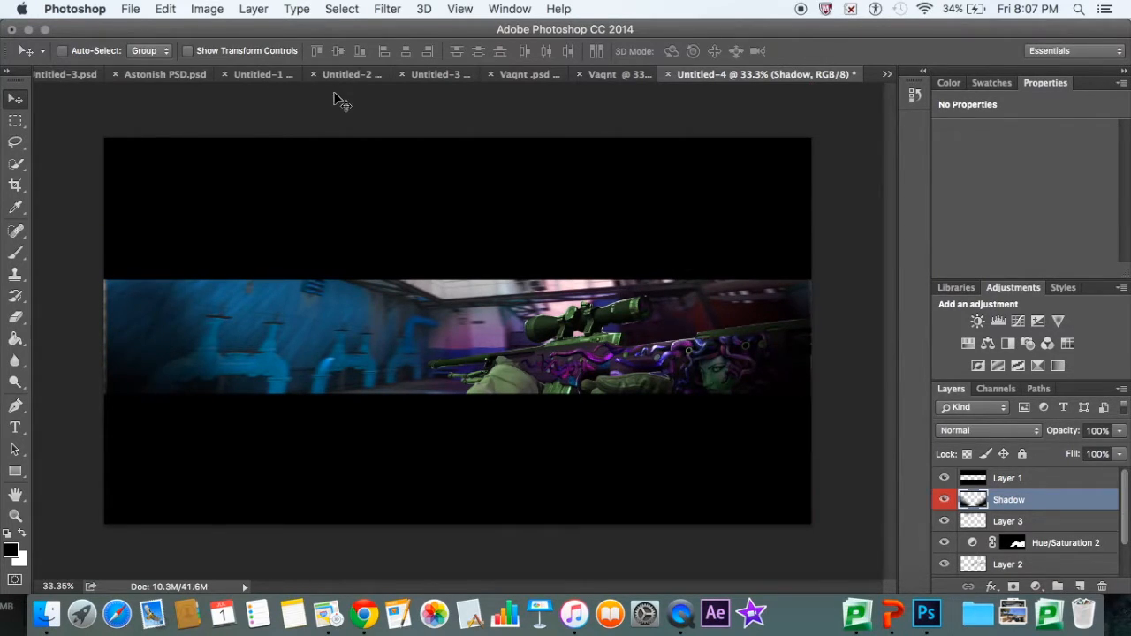
click(593, 78)
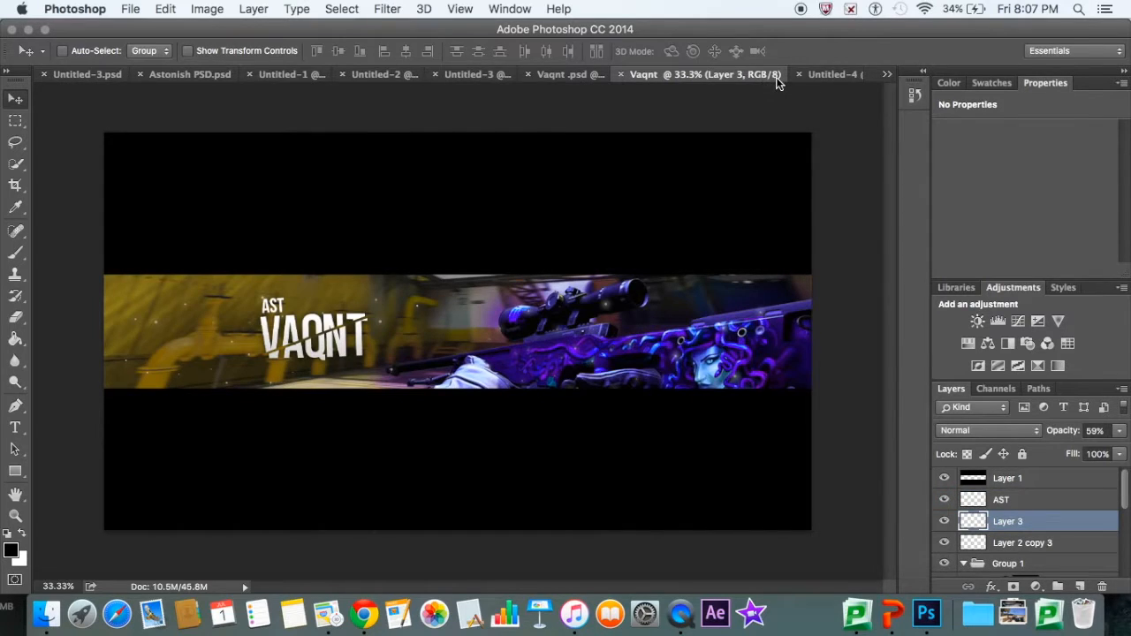
click(814, 75)
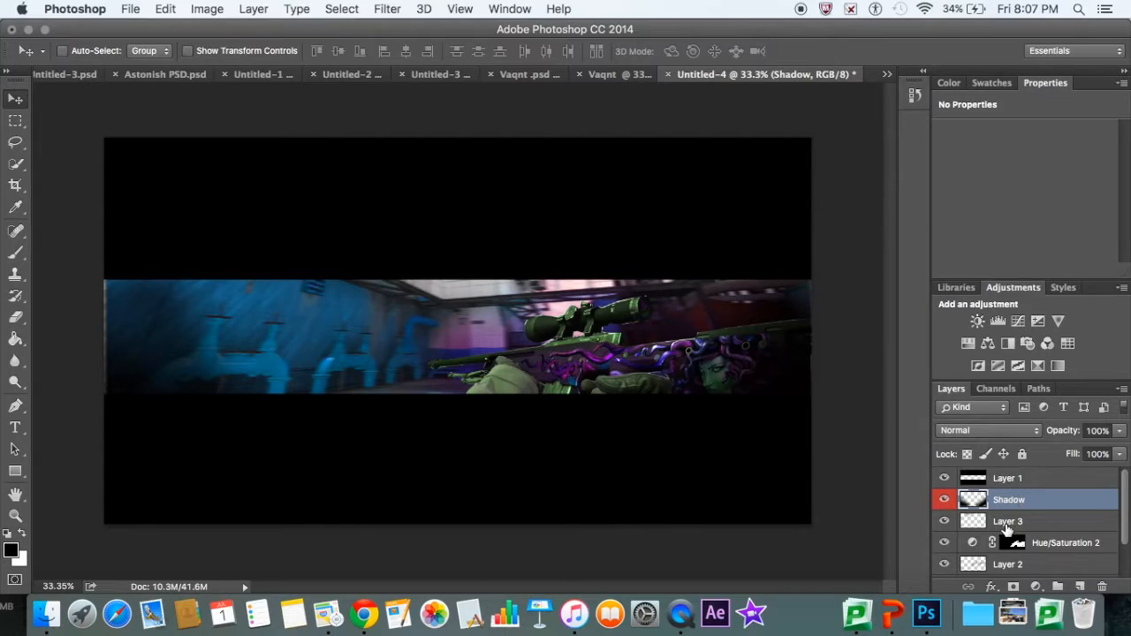
- Try recoloring with a new Hue/Saturation adjustment above the LpzHQHG rifle layer, varying the hue, and undo the adjustment
scroll(1023, 567, down, 2)
click(944, 544)
click(944, 544)
click(1023, 547)
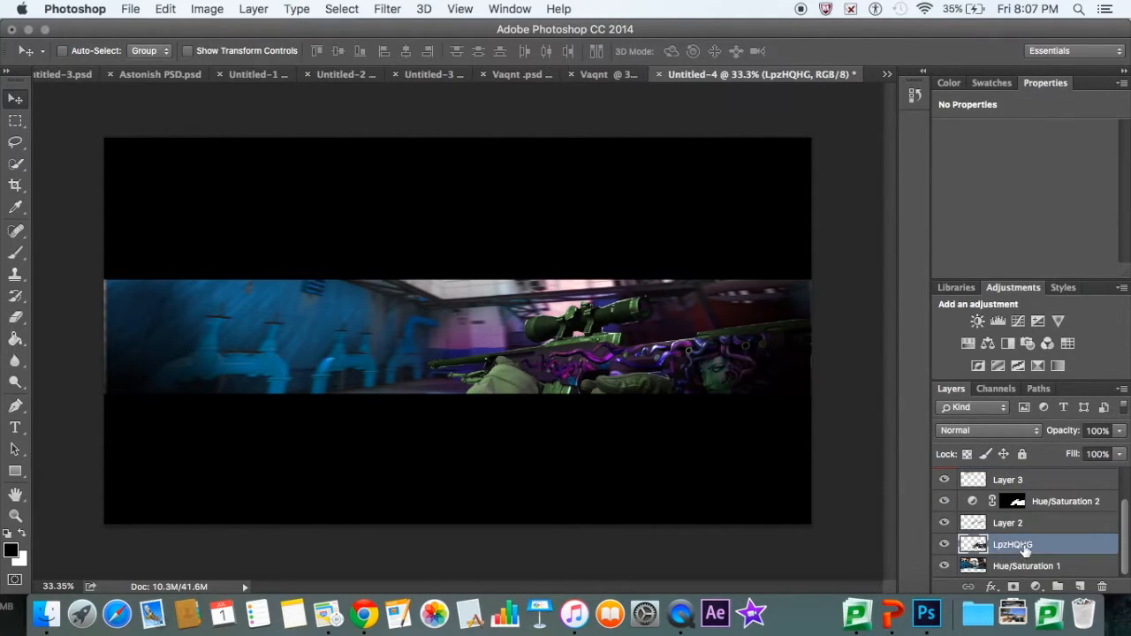
click(967, 343)
drag(1042, 195, 1089, 196)
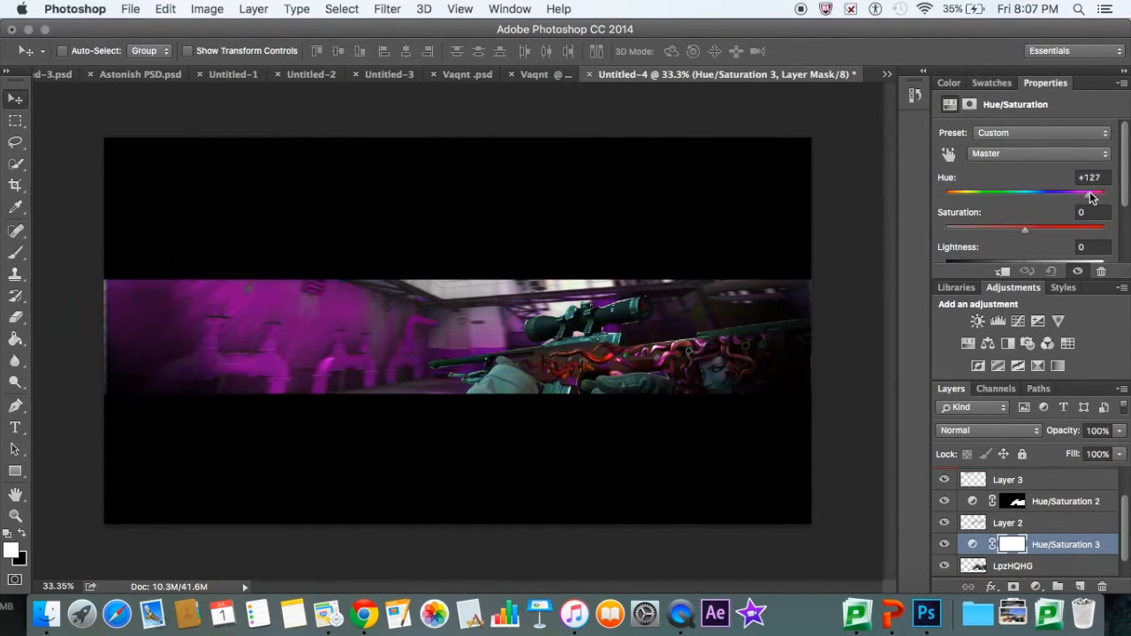
drag(994, 204, 929, 212)
drag(1019, 204, 1023, 203)
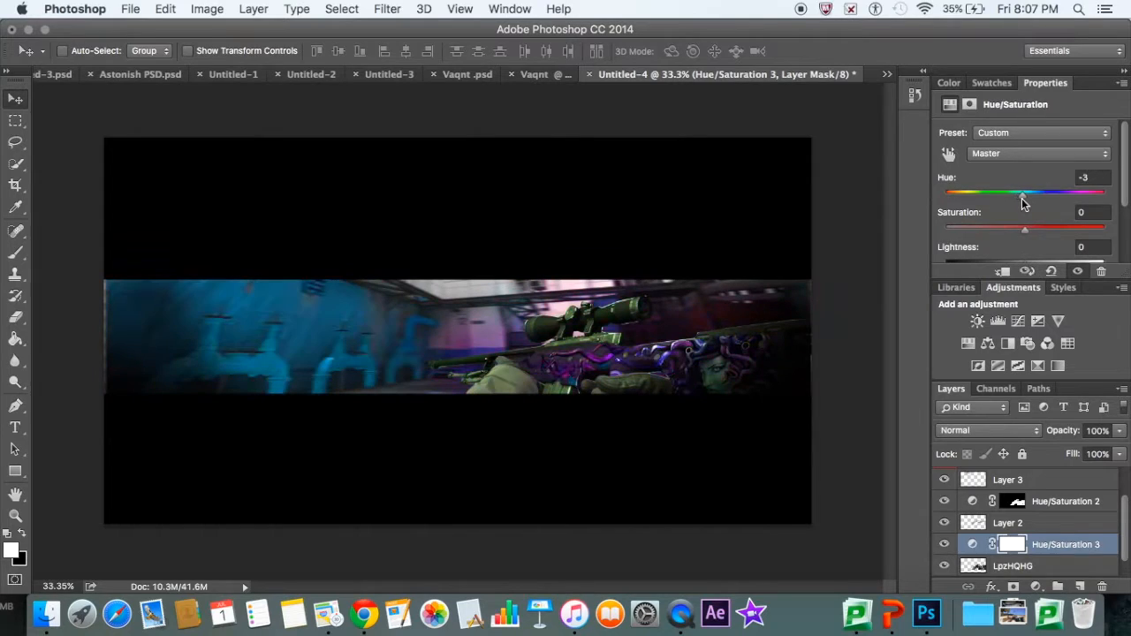
key(alt+super+z)
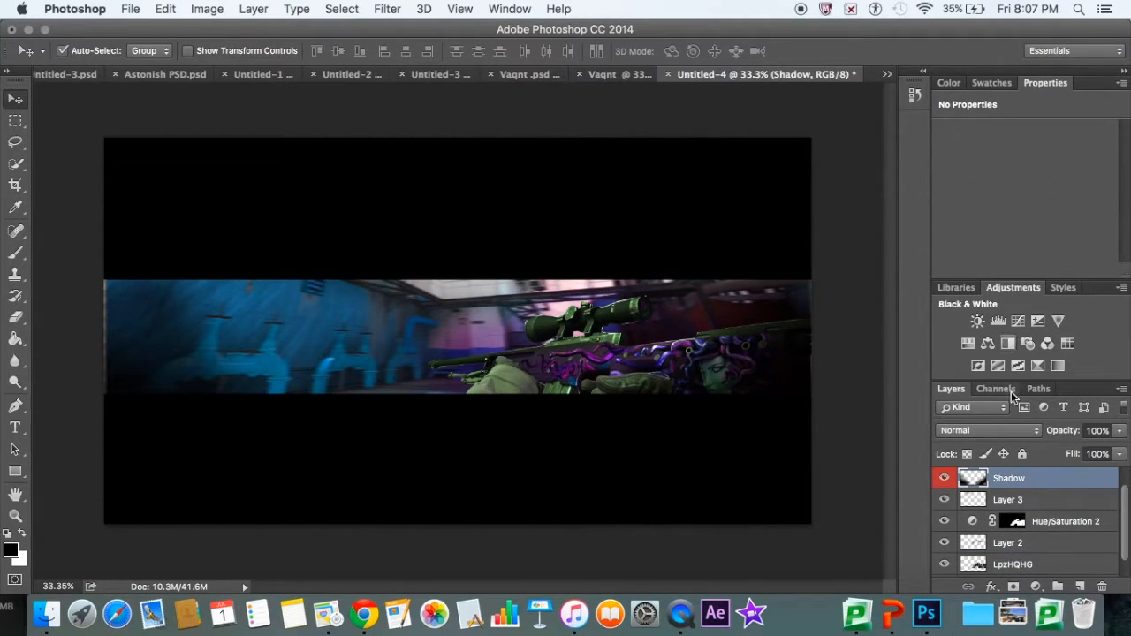
key(super+z)
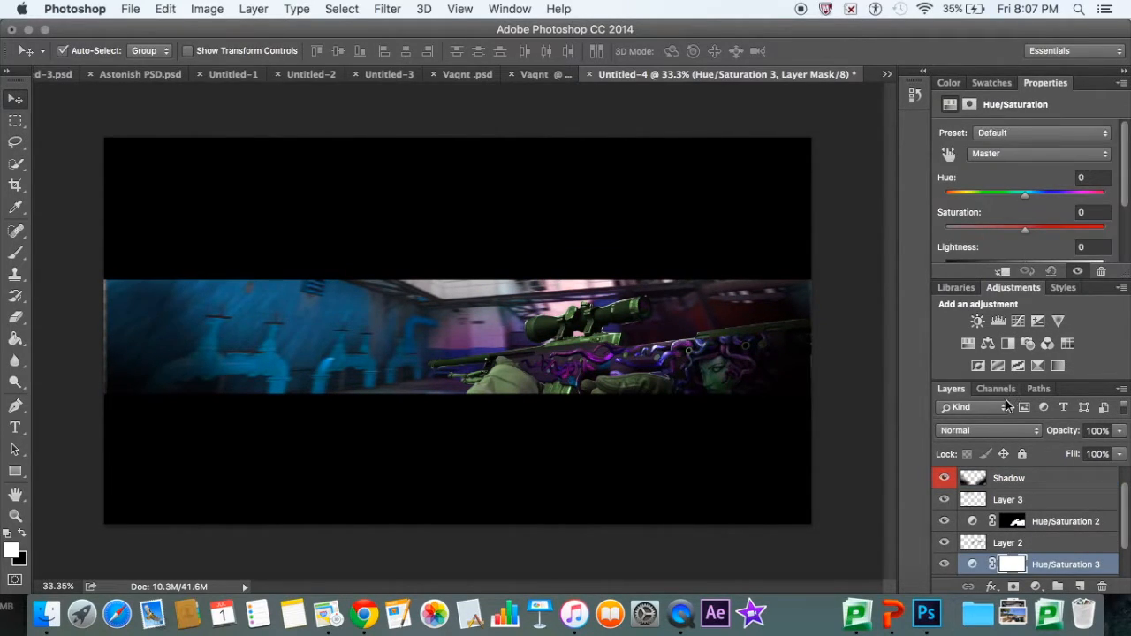
key(super+z)
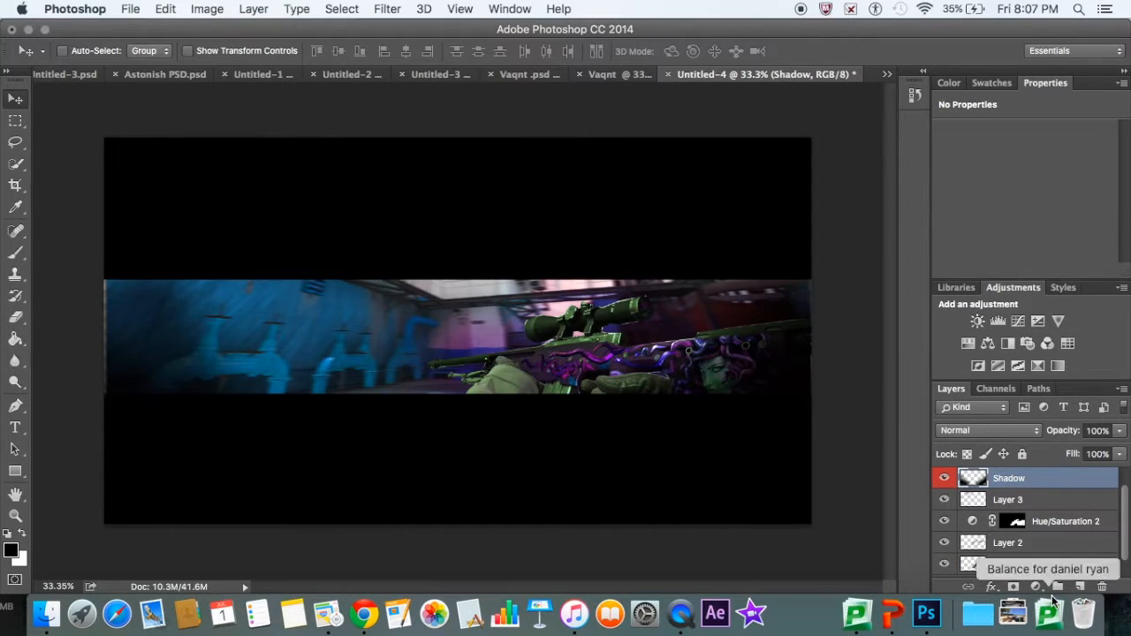
key(super+z)
- Copy the collapsed Group 1 with the purple rifle from the Vaqnt document into Untitled-4, directly above the LpzHQHG layer
click(1012, 545)
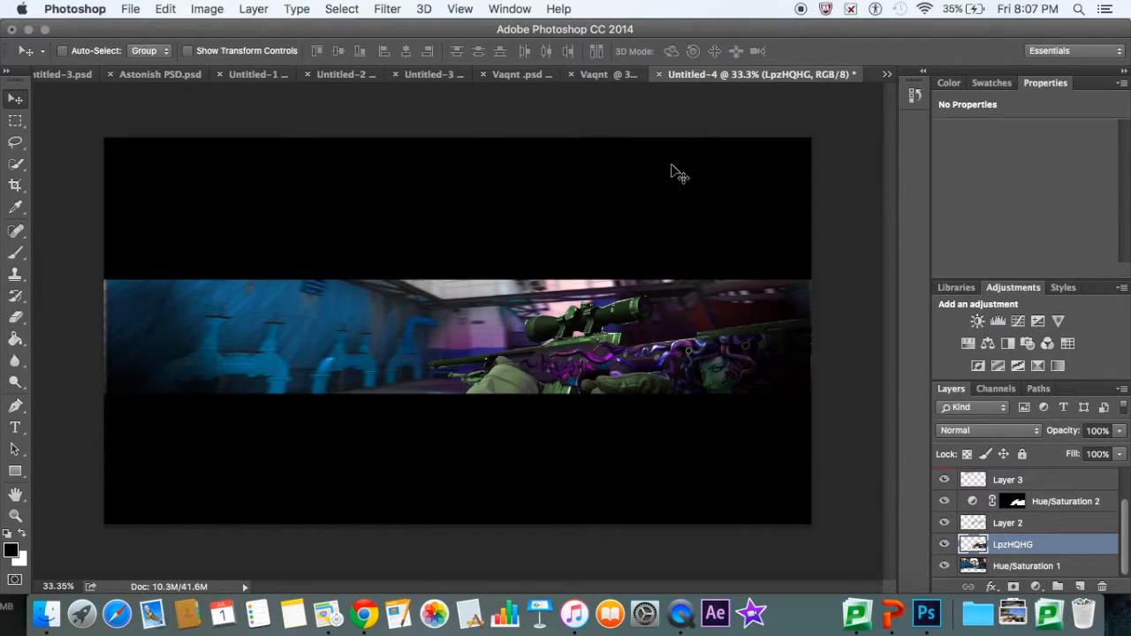
click(610, 74)
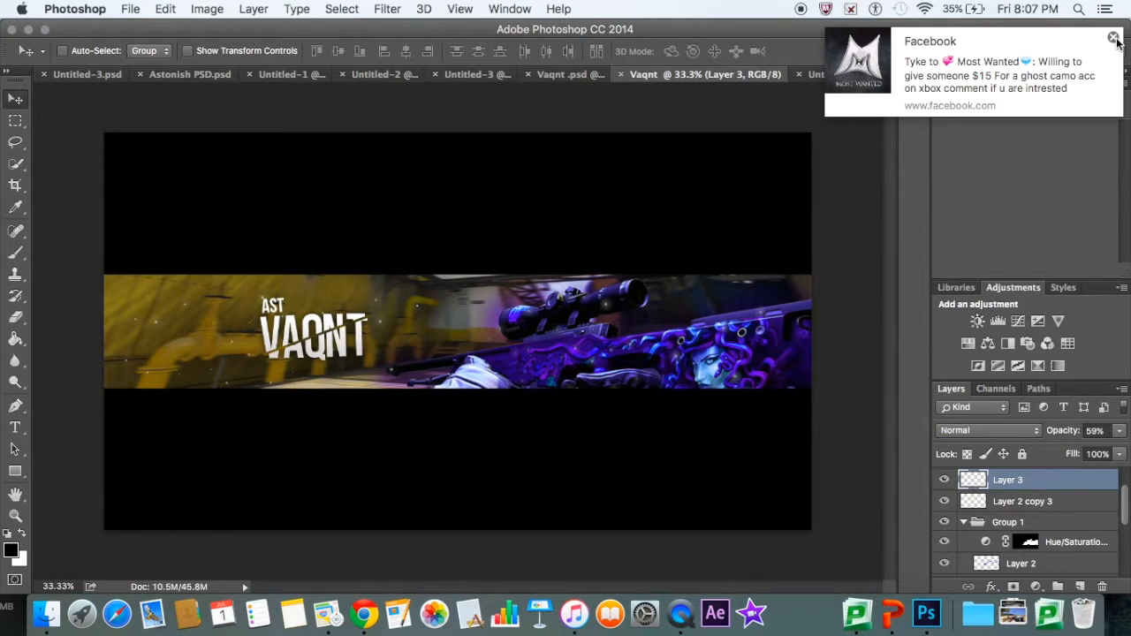
click(1113, 39)
click(385, 34)
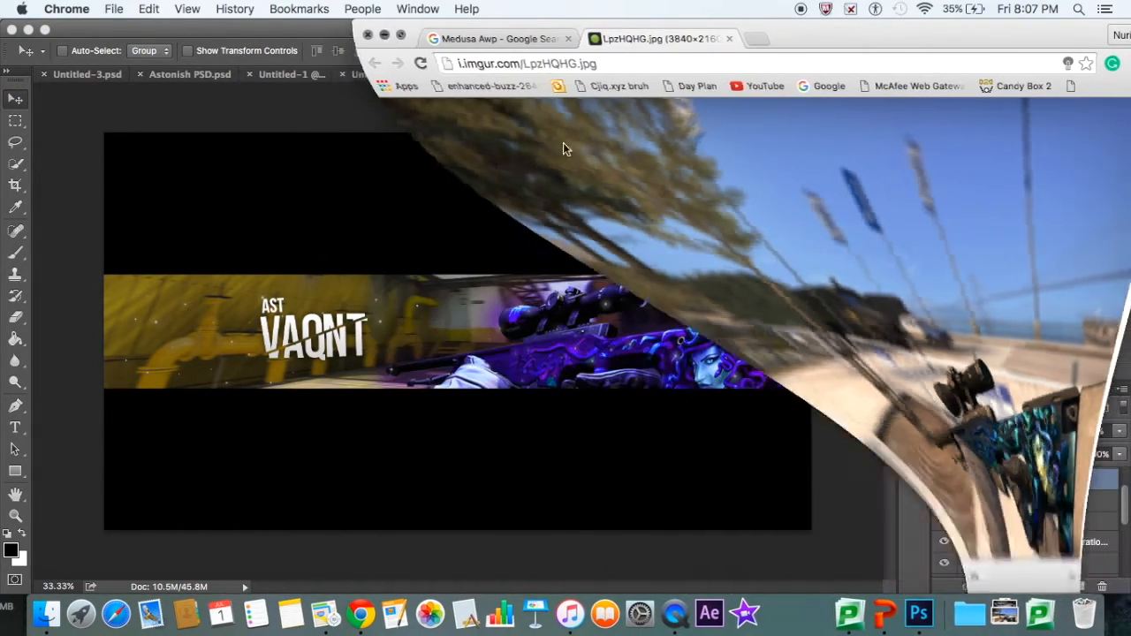
click(669, 384)
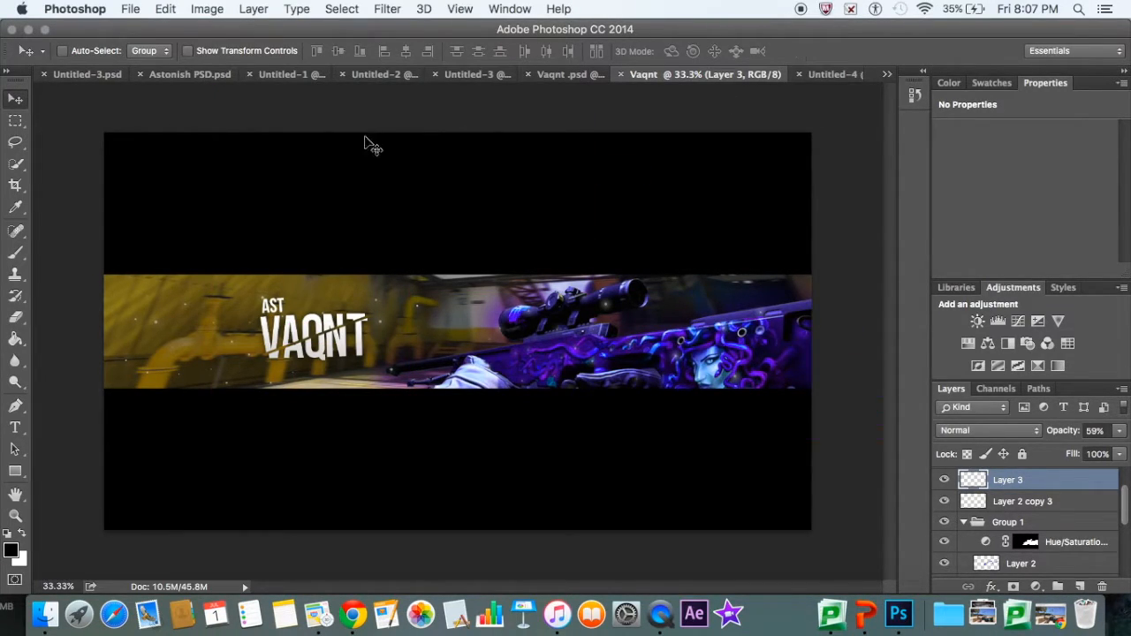
click(963, 522)
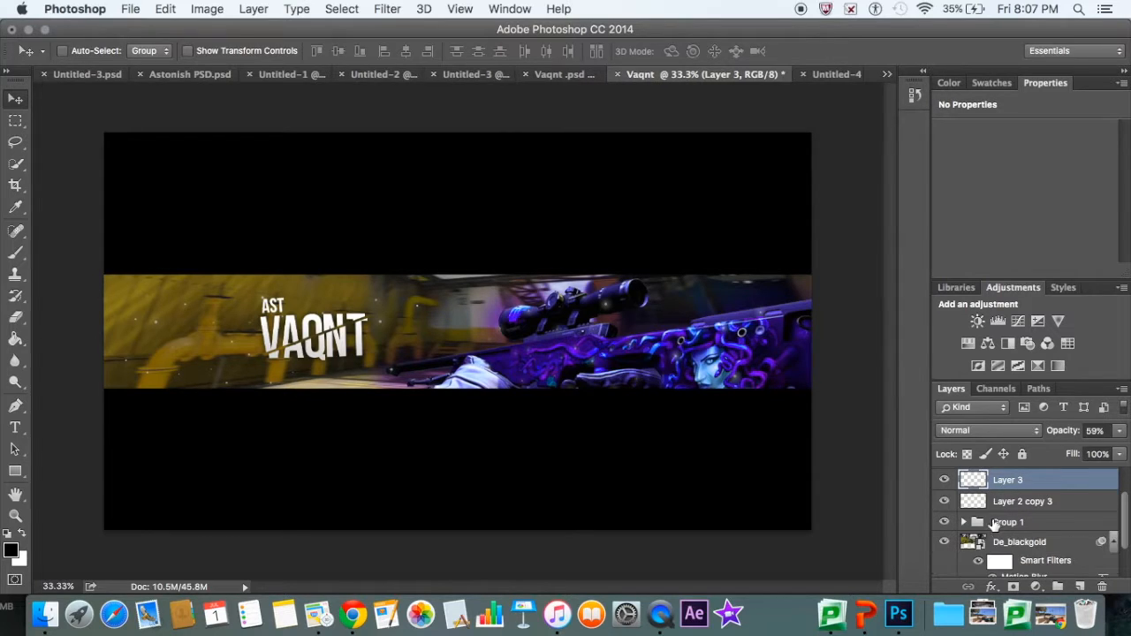
click(1007, 522)
drag(743, 251, 550, 412)
- Delete Layer 2 and the old green rifle layer LpzHQHG from Untitled-4
click(1007, 523)
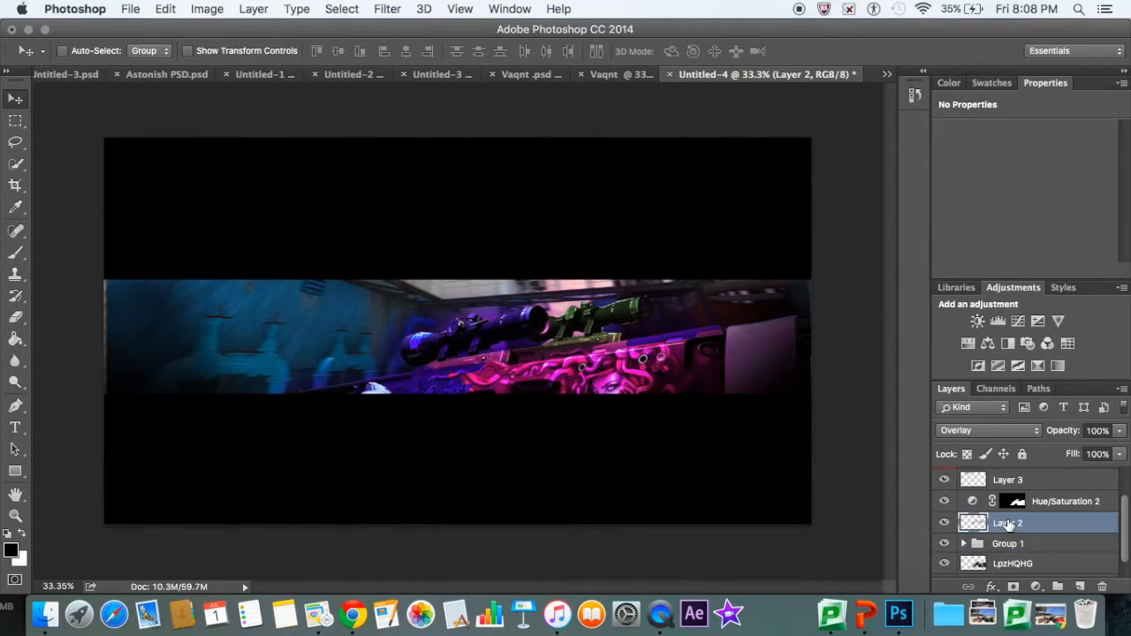
key(BackSpace)
click(1010, 543)
key(BackSpace)
- Move Group 1 so its rifle fills the right half of the banner, reverting the accidental shift of the background layer
drag(594, 351, 638, 351)
key(super+z)
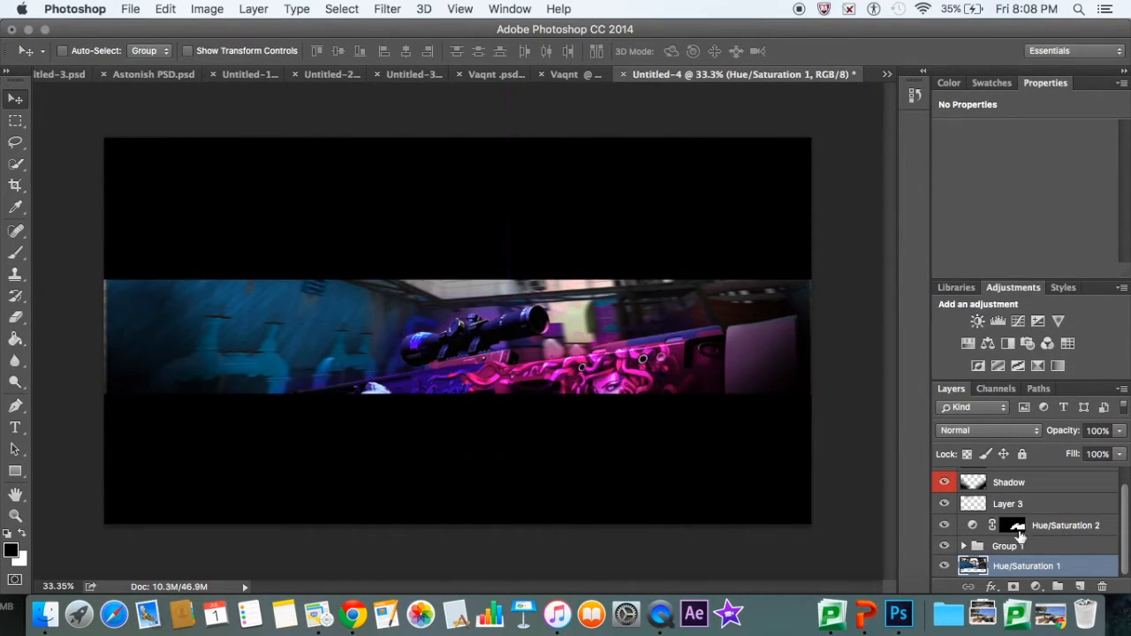
click(1017, 546)
drag(625, 344, 763, 330)
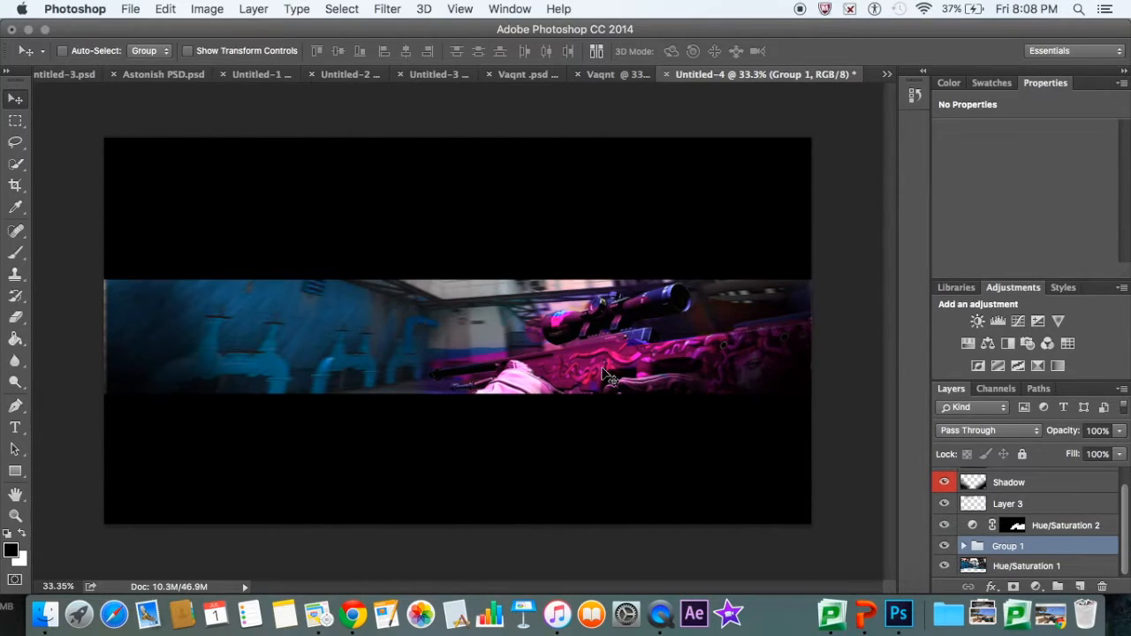
drag(608, 356, 619, 358)
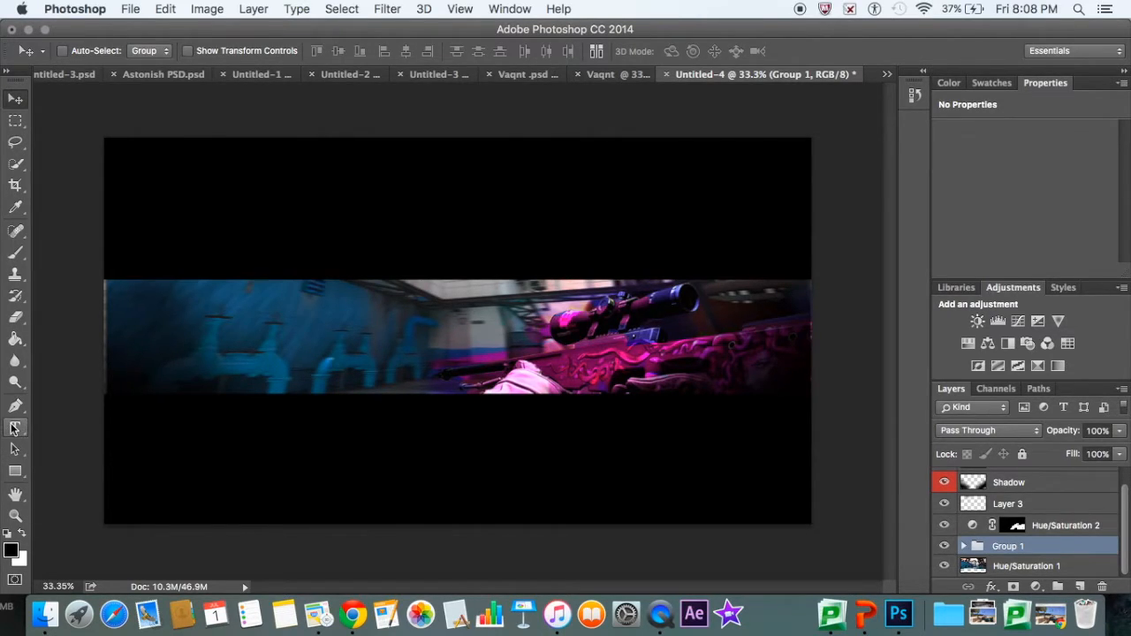
- Choose the Pencil tool and add a new empty layer placed directly beneath the Shadow layer
click(15, 274)
click(20, 256)
click(79, 264)
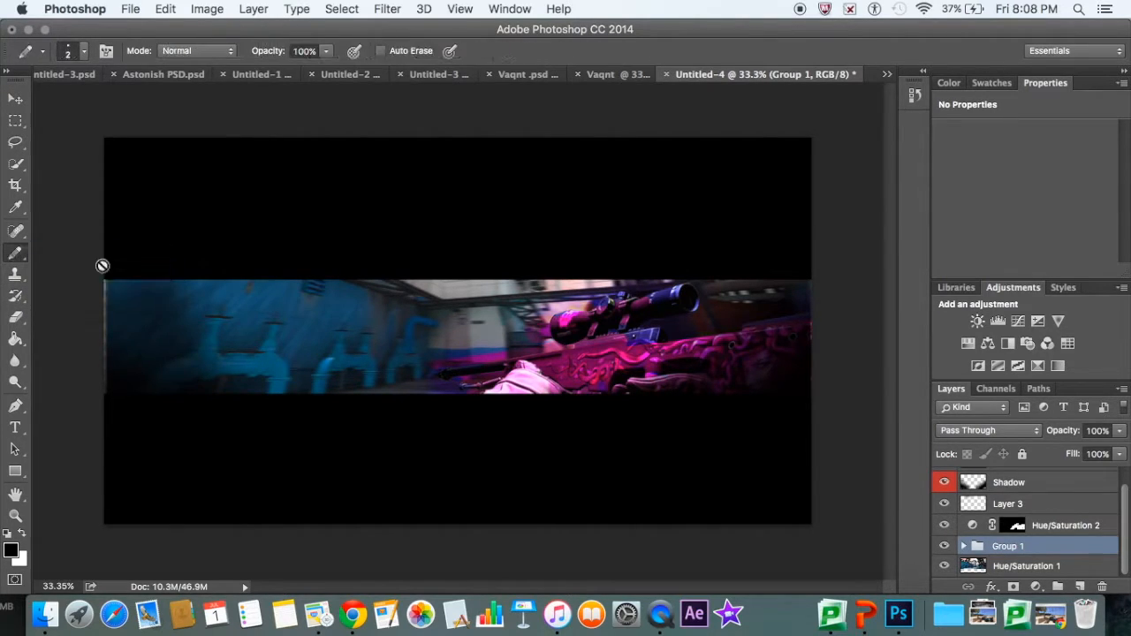
scroll(1030, 481, up, 1)
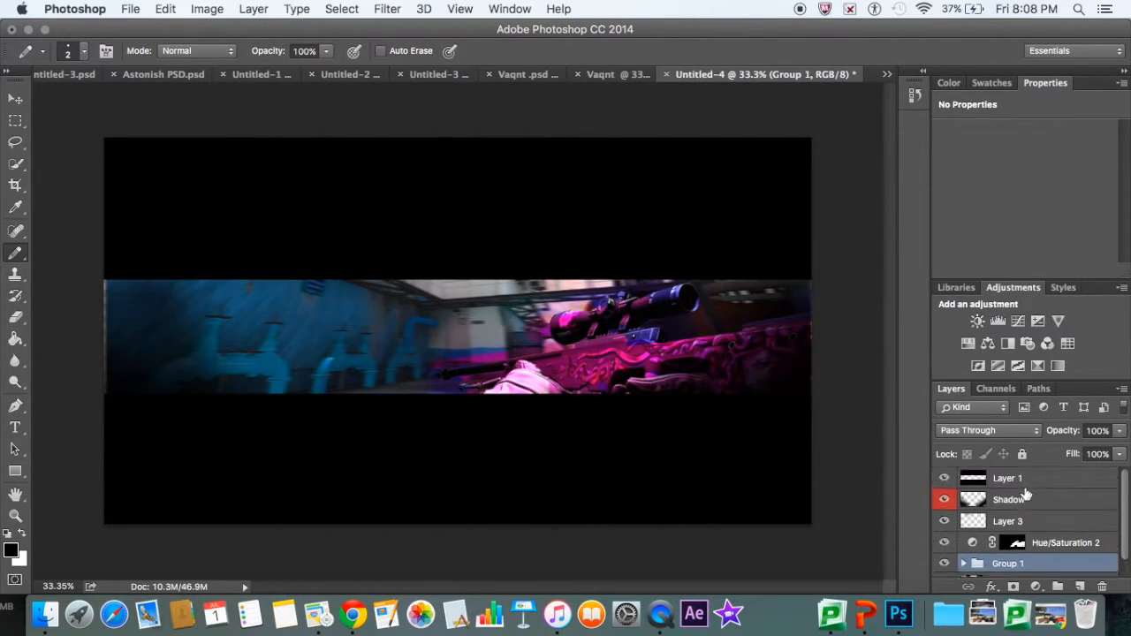
click(1025, 499)
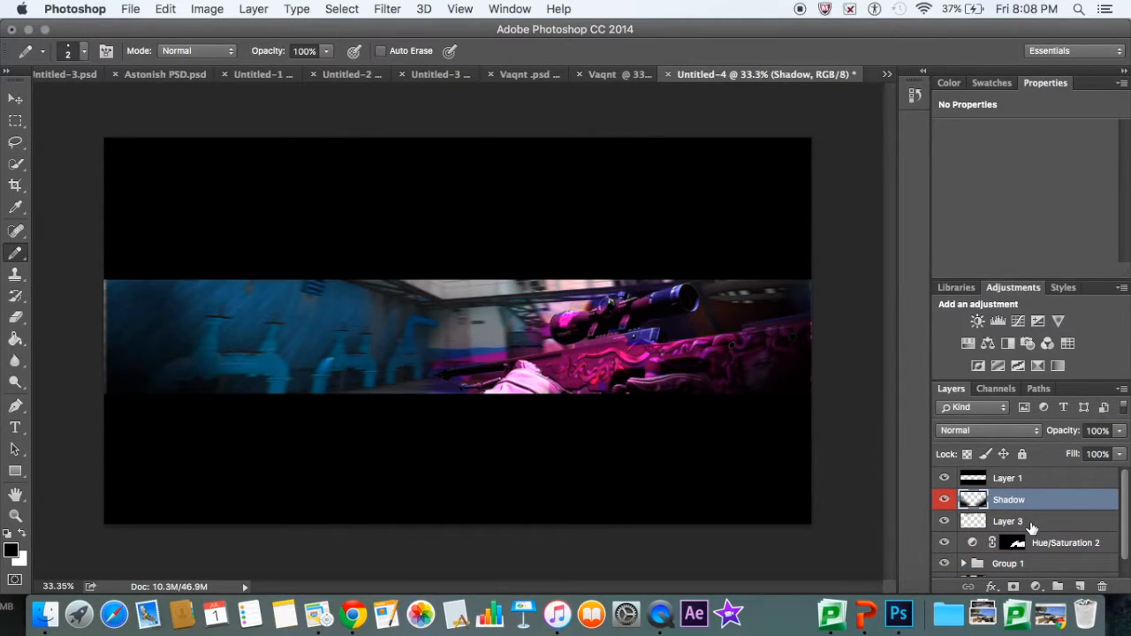
click(1080, 587)
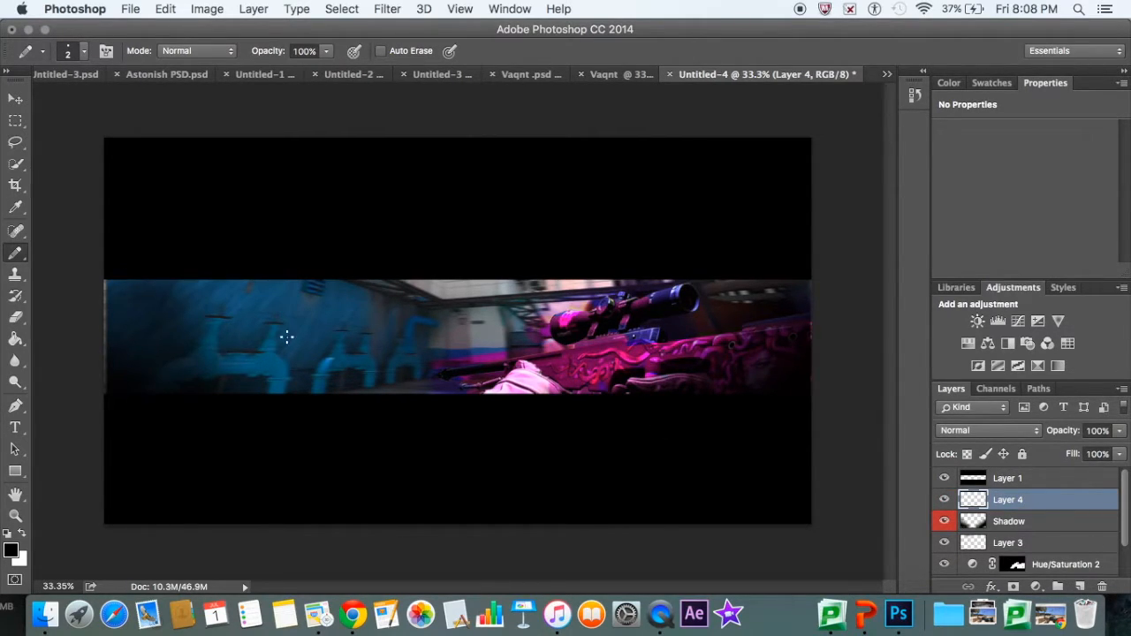
drag(1029, 501, 1024, 530)
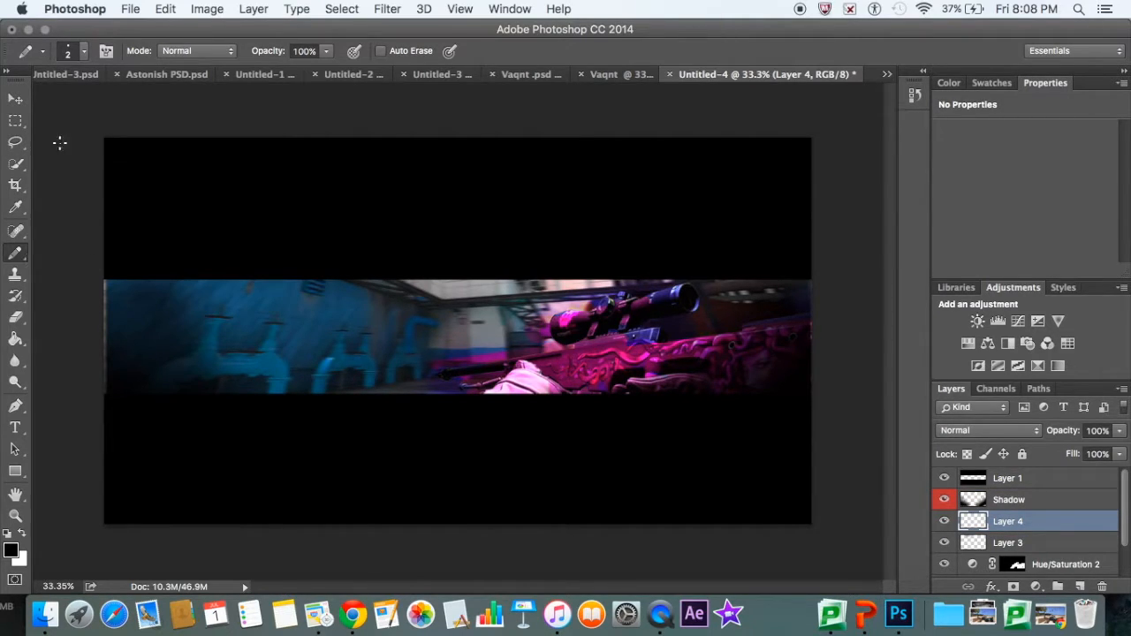
- Scatter small white pencil dots of varying size, up to 10 px, over the banner on Layer 4 and nudge them slightly left
click(26, 535)
key(bracketright)
key(super+z)
key(super+z)
key(bracketleft)
key(bracketleft)
key(bracketleft)
key(bracketright)
key(bracketright)
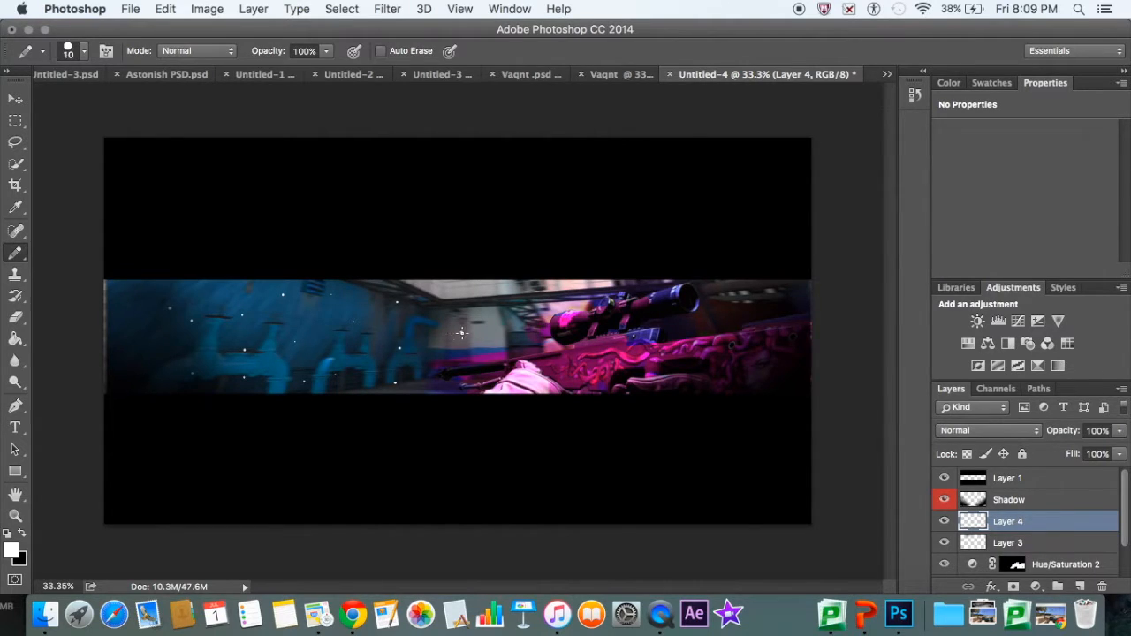
key(bracketleft)
click(13, 100)
mouse_move(381, 354)
mouse_down()
mouse_move(665, 330)
mouse_move(321, 343)
mouse_move(357, 352)
mouse_up()
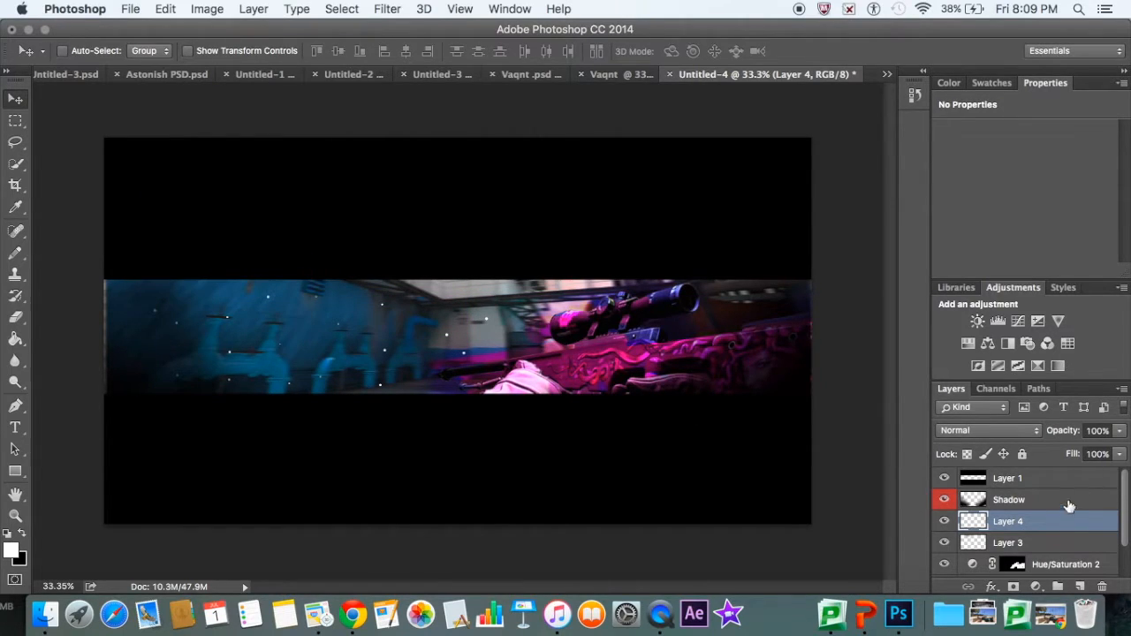
- Give Layer 4's dots a white Outer Glow in Screen mode with 35% opacity, 8% spread and 21 px size
click(1003, 434)
click(1070, 524)
right_click(1070, 524)
click(954, 534)
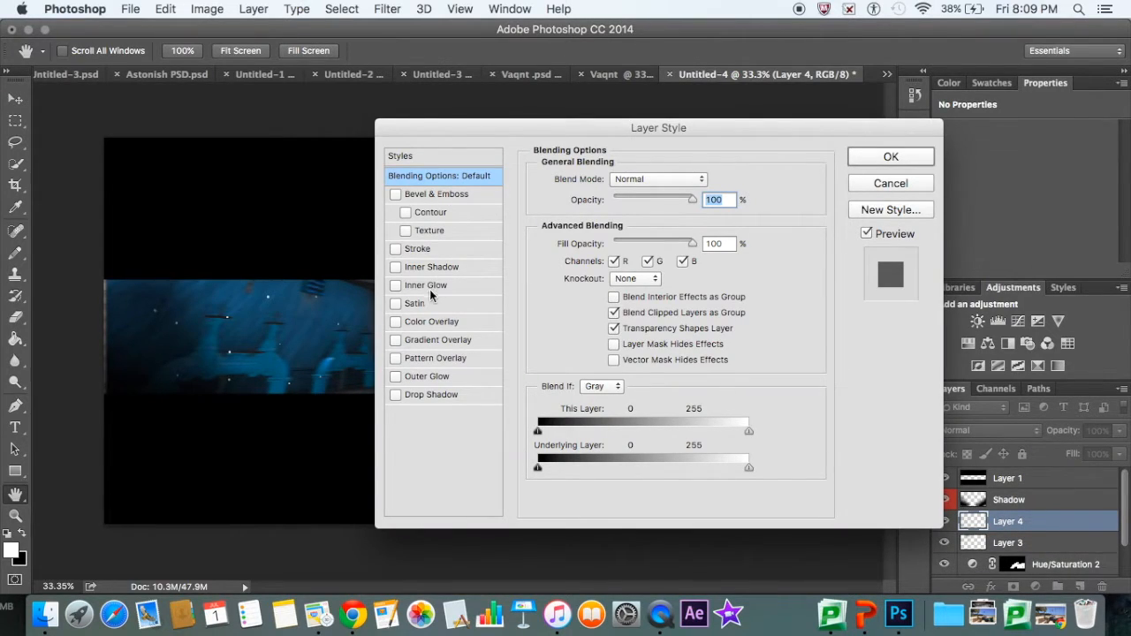
click(396, 376)
click(435, 378)
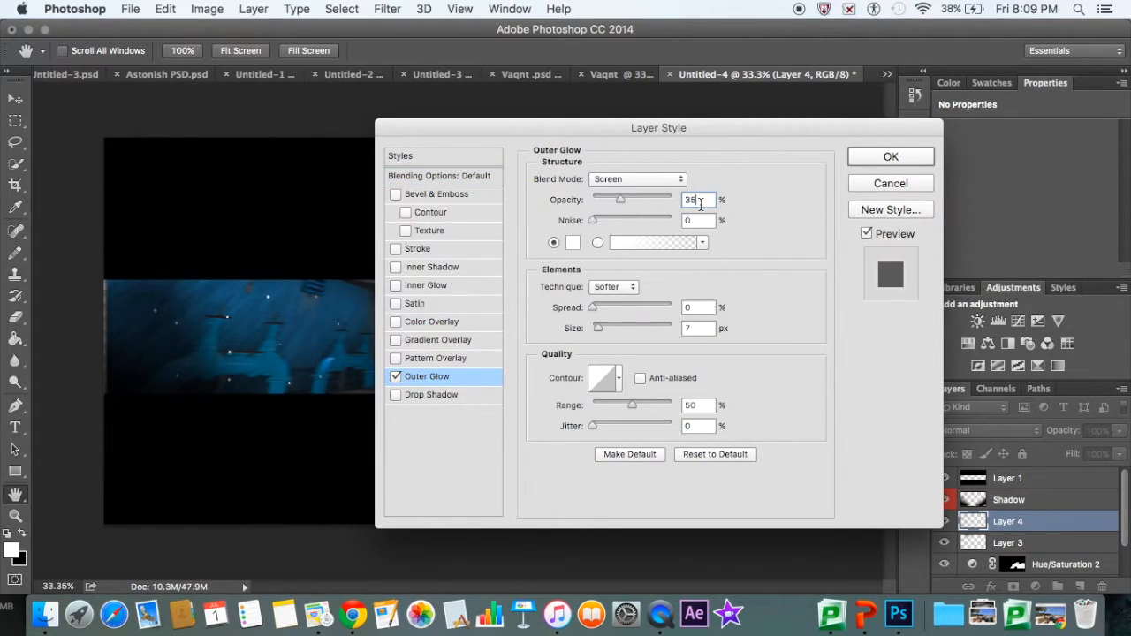
mouse_move(592, 308)
mouse_down()
mouse_move(605, 333)
mouse_move(599, 313)
mouse_up()
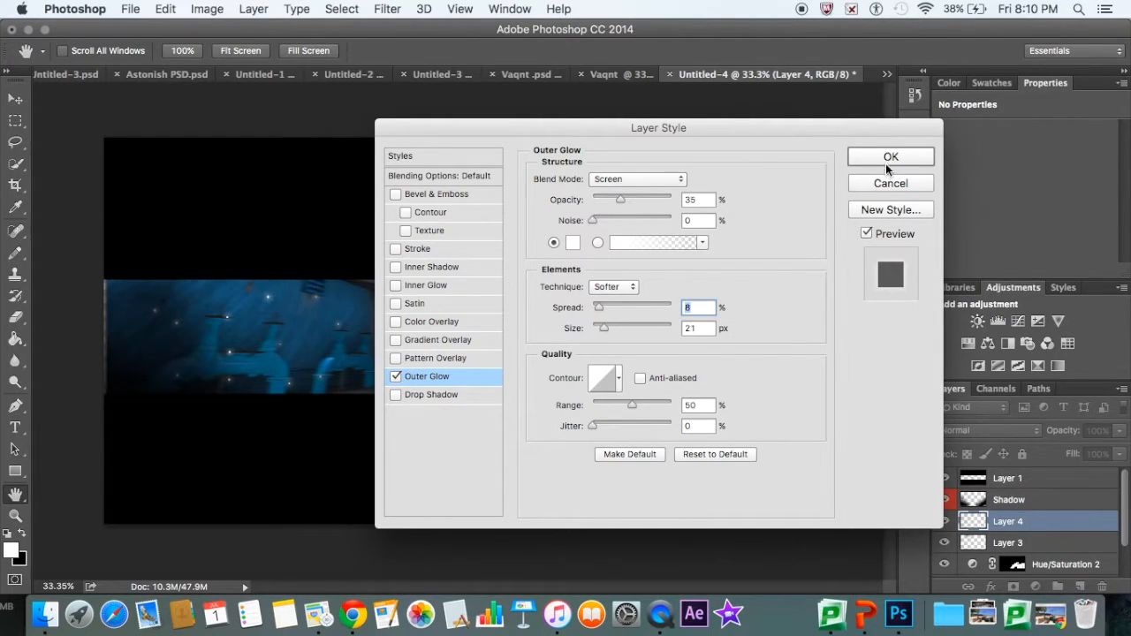
click(873, 164)
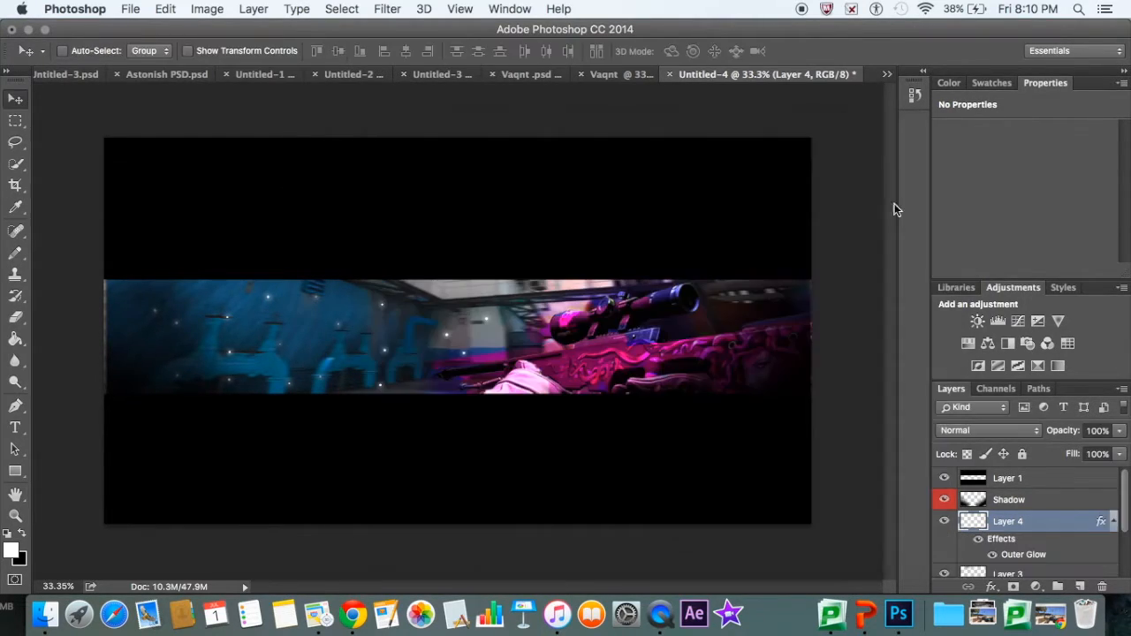
- Set the opacity of Layer 4's glowing dots to 50%
click(1119, 431)
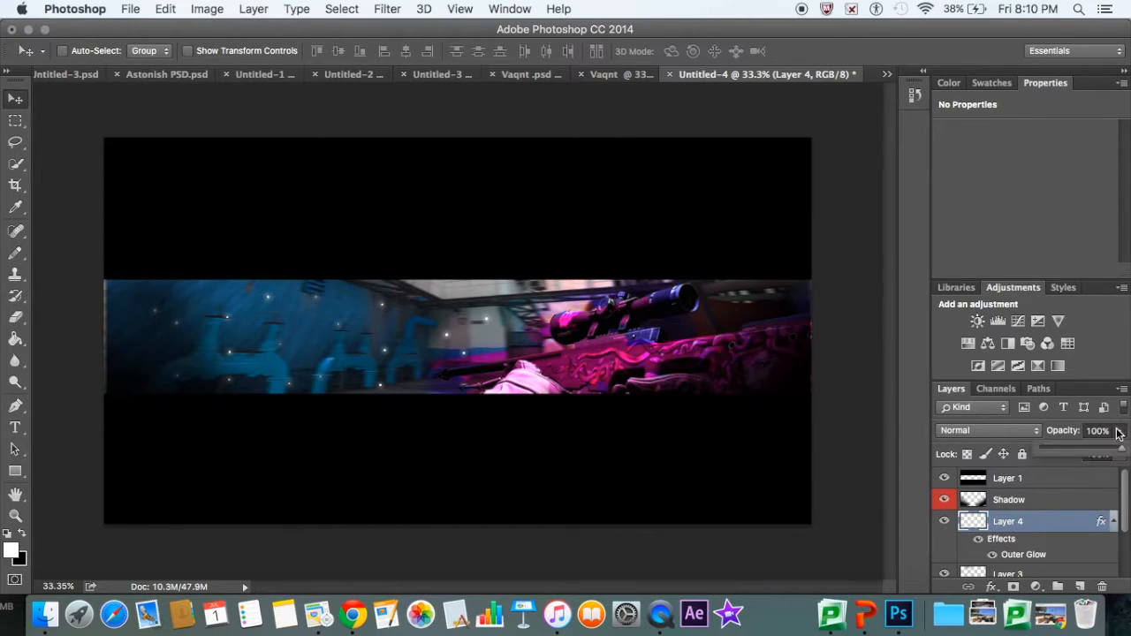
drag(1099, 446, 1091, 449)
drag(1090, 451, 1071, 450)
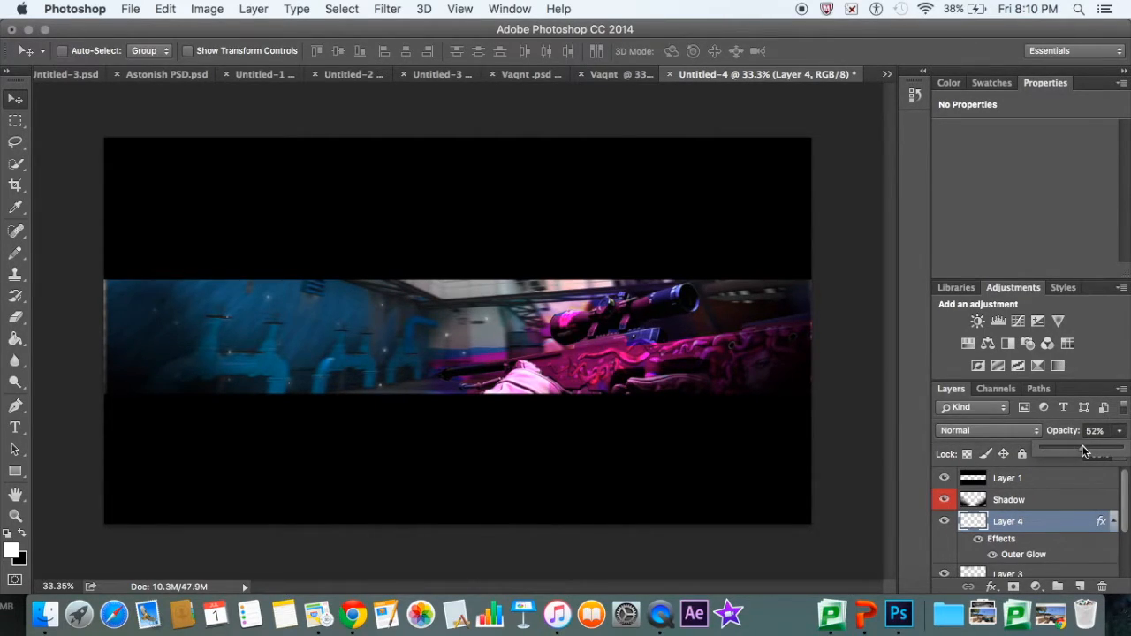
drag(1082, 449, 1080, 450)
- Duplicate Layer 4 and move the copied dots rightward across the rifle
click(24, 104)
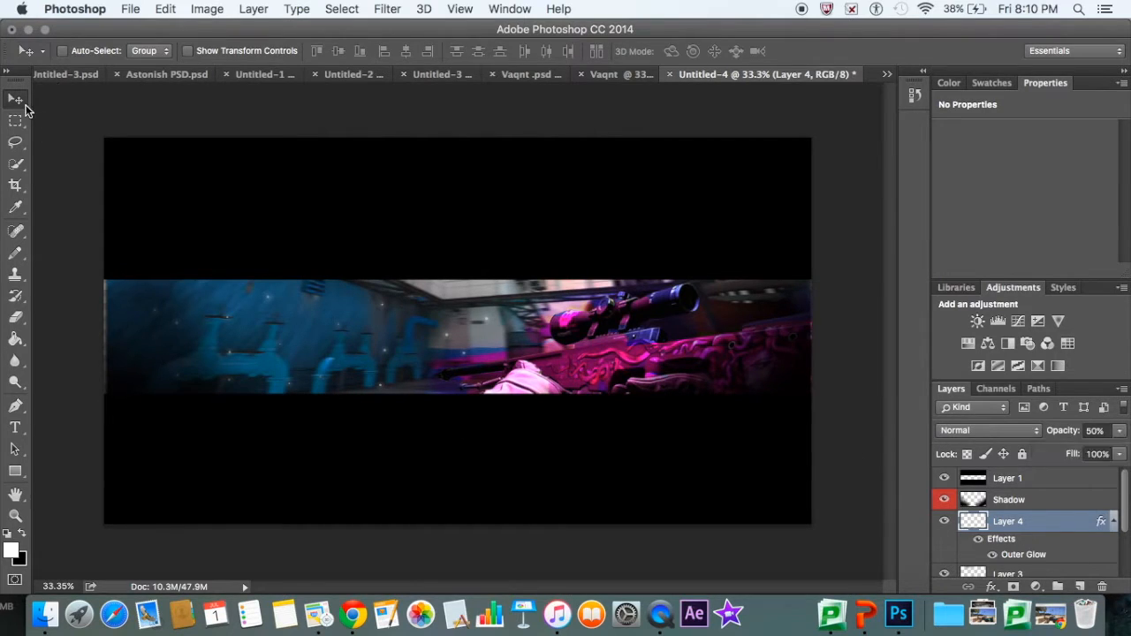
click(343, 339)
key(super+j)
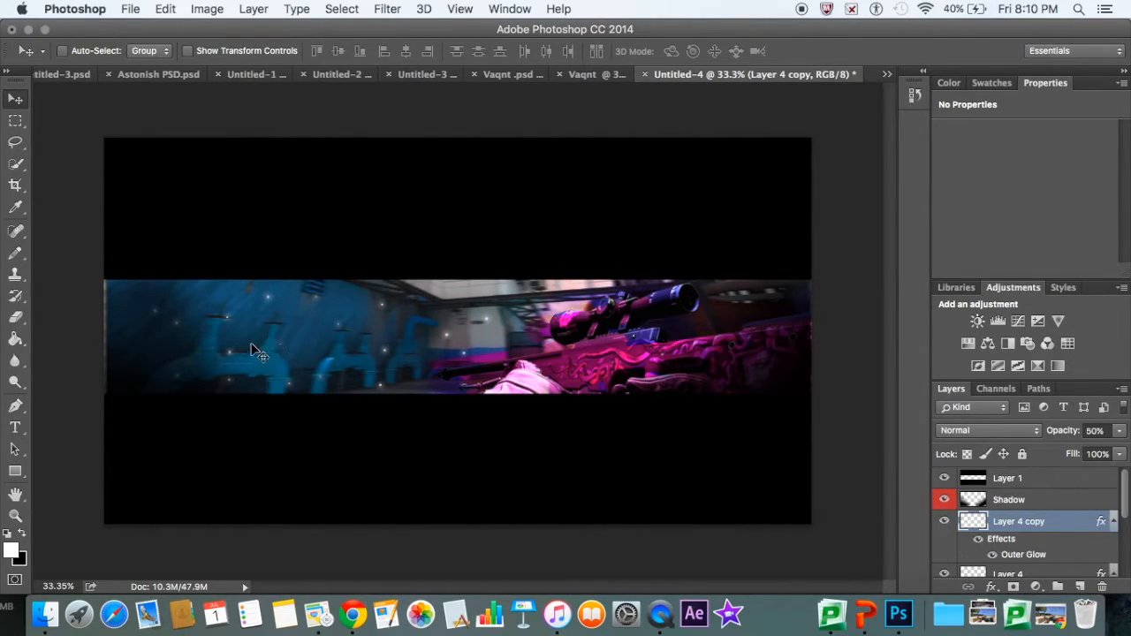
drag(377, 329, 654, 345)
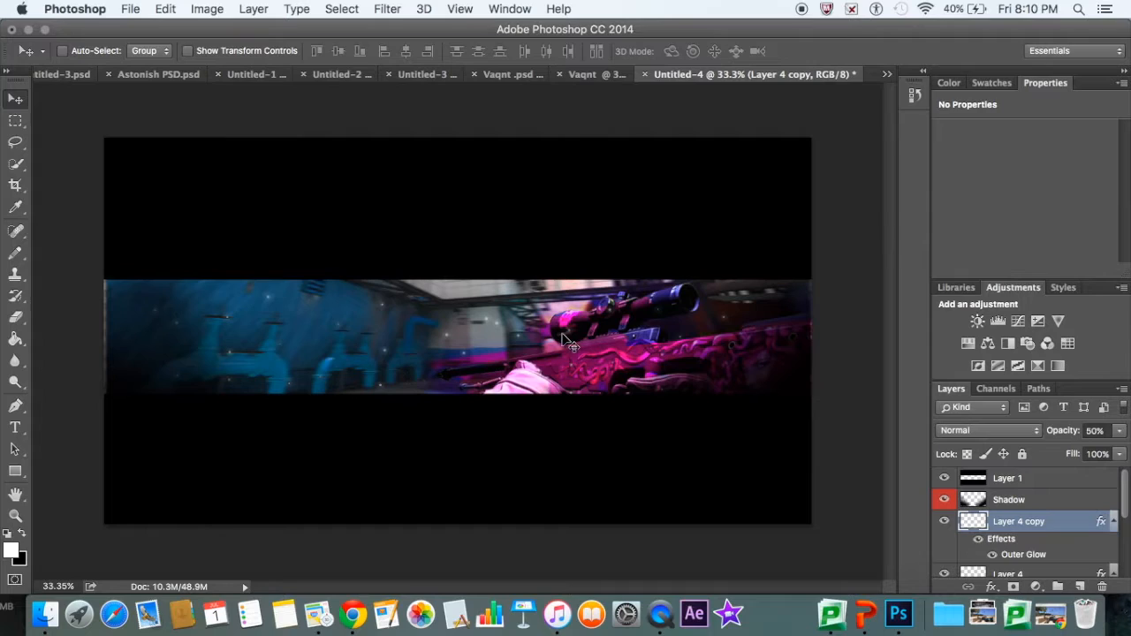
- Load the rifle outline from the download (1) layer inside Group 1 as a selection
click(15, 121)
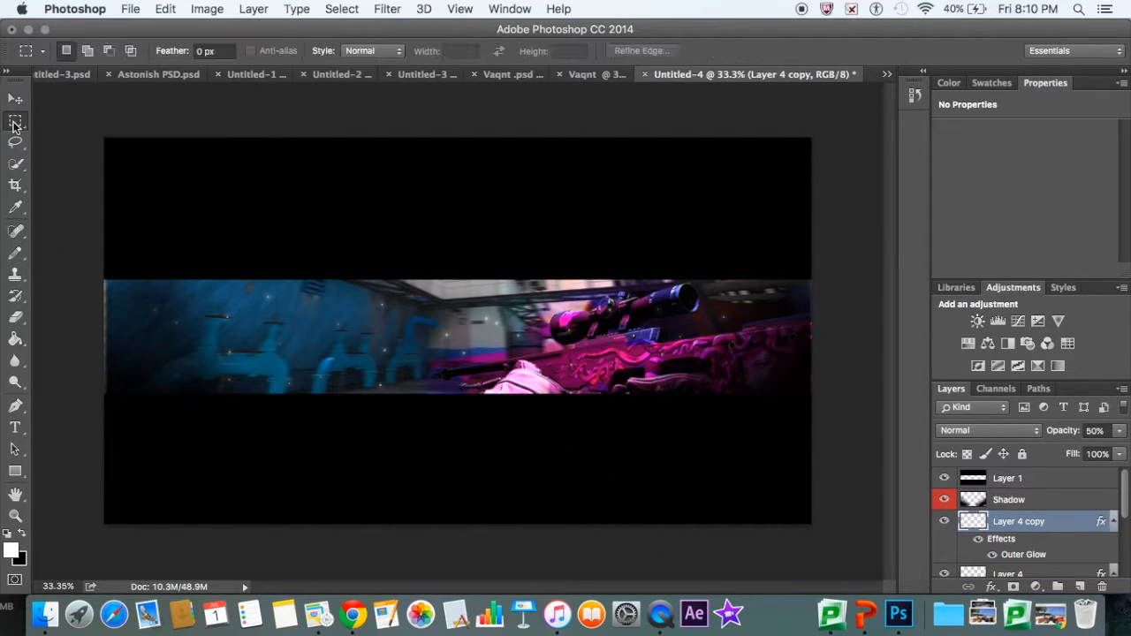
scroll(1003, 517, down, 3)
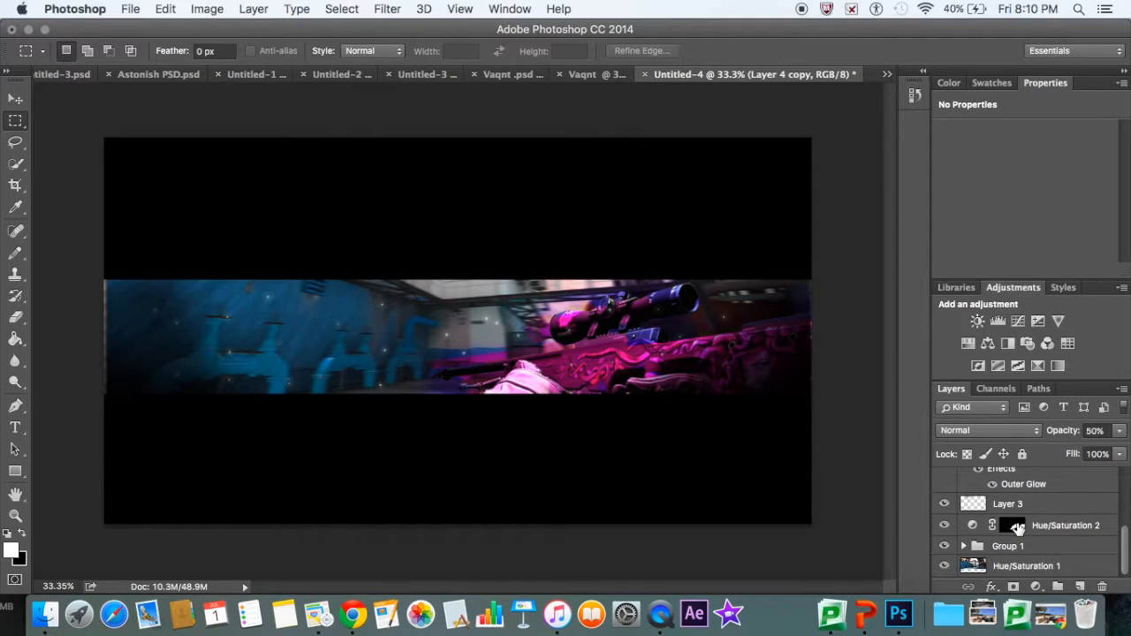
scroll(976, 548, up, 3)
scroll(976, 545, down, 3)
click(963, 546)
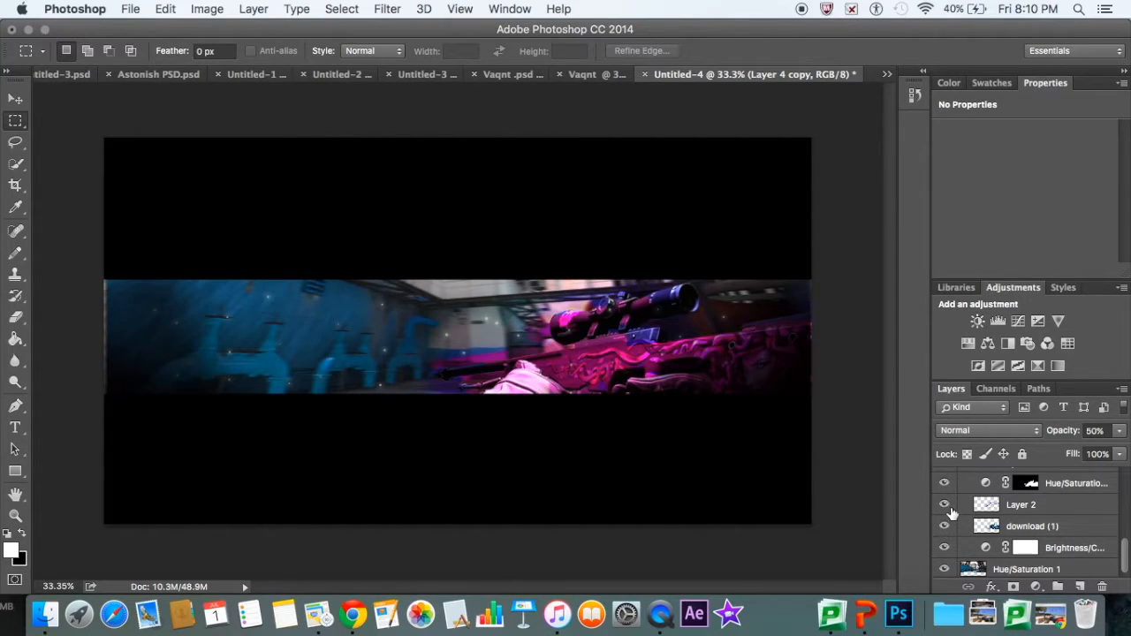
shift+click(1021, 511)
click(993, 528)
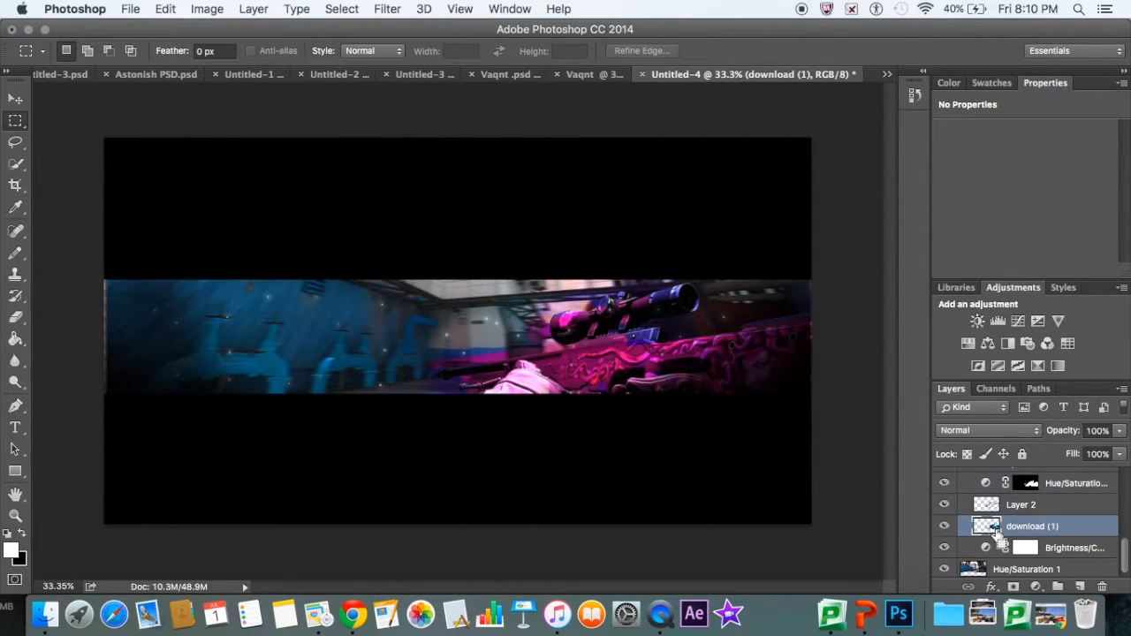
super+click(986, 526)
scroll(1020, 512, up, 10)
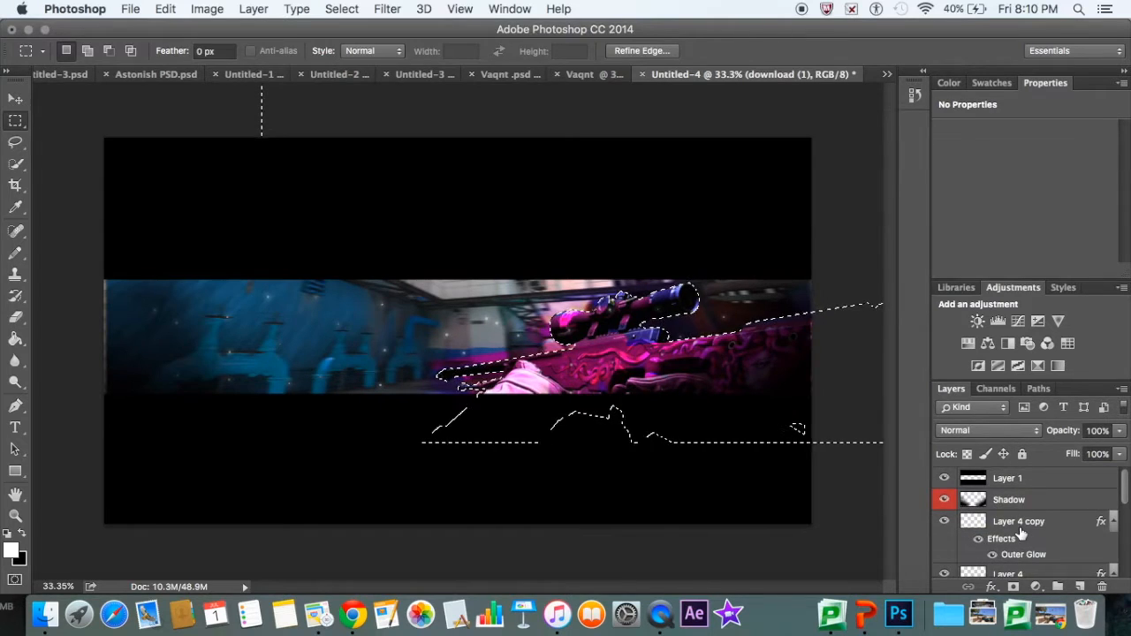
- Invert the rifle selection, delete the Layer 4 copy dots lying outside the rifle, and deselect
click(1020, 521)
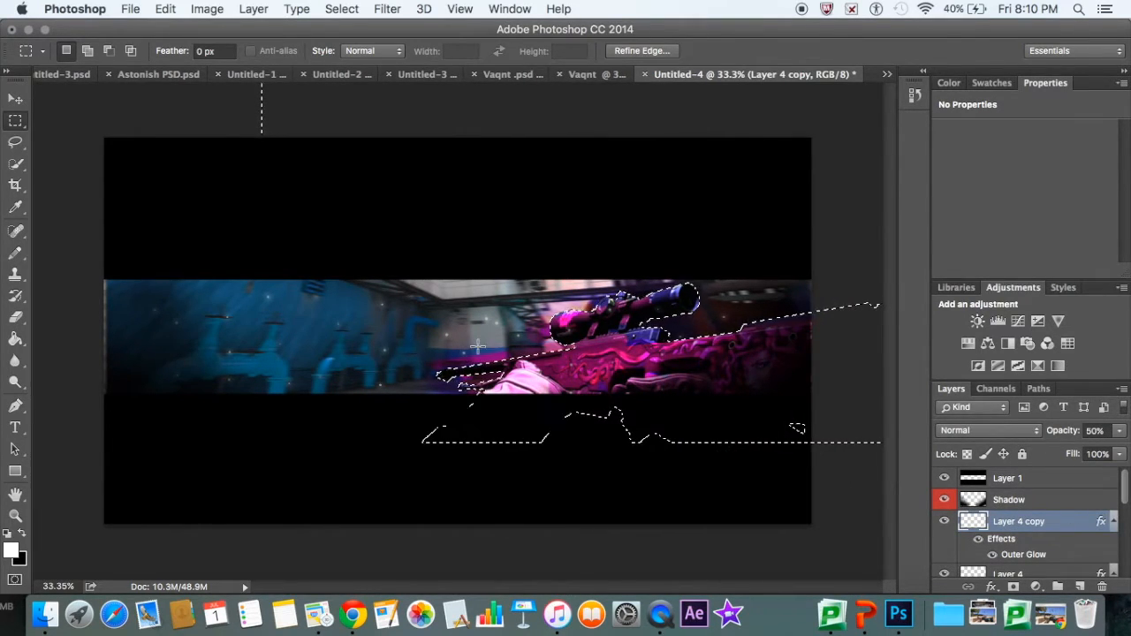
click(15, 98)
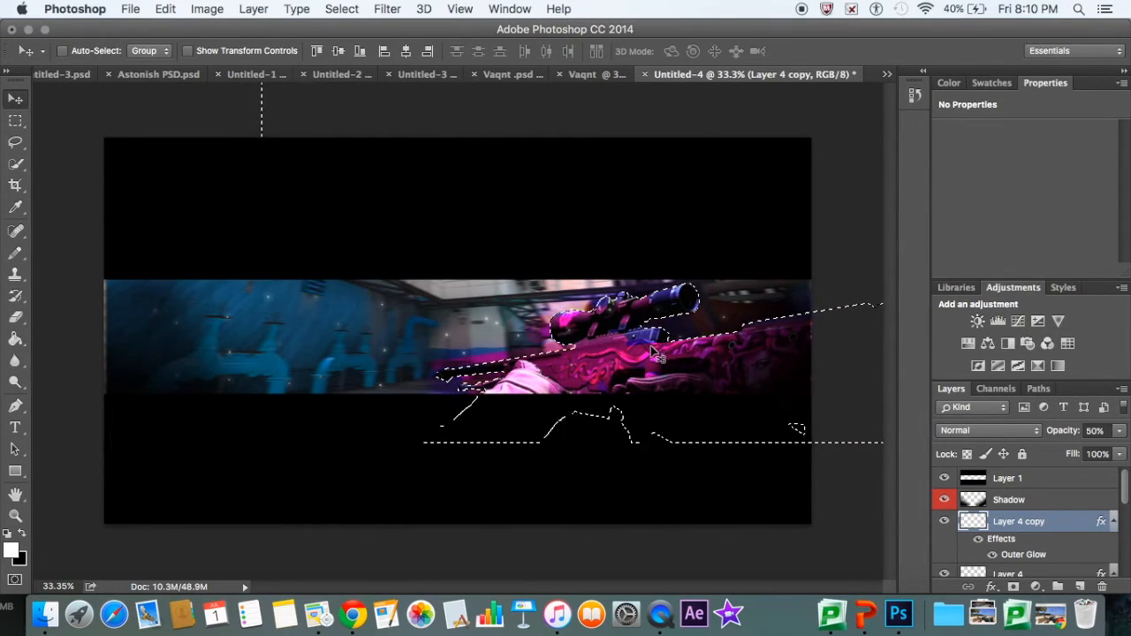
click(15, 120)
right_click(757, 436)
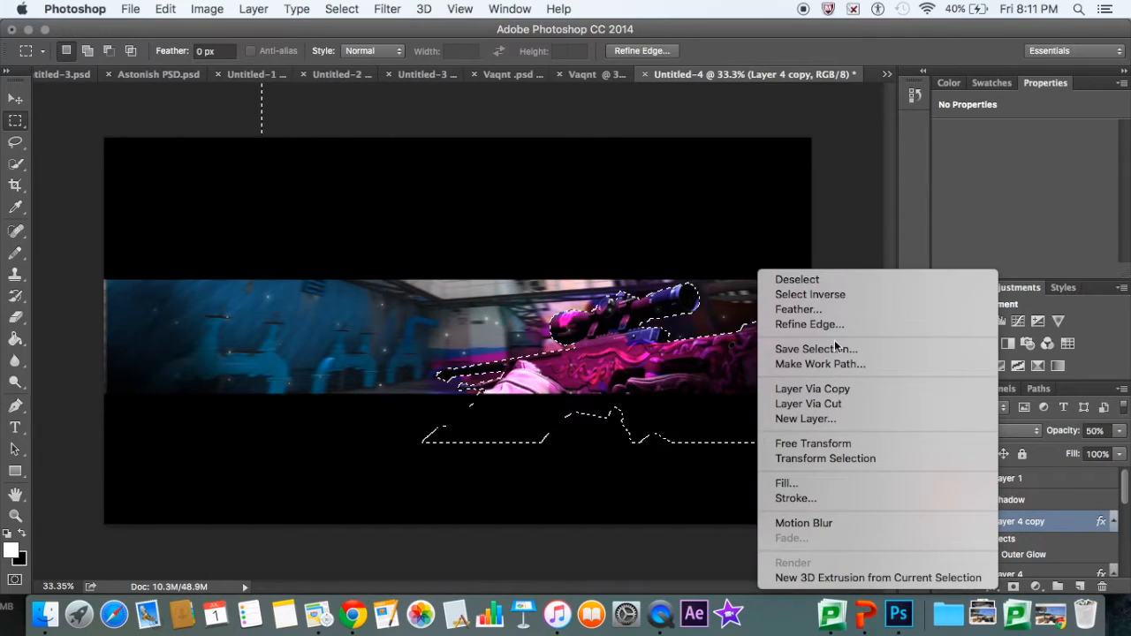
click(823, 311)
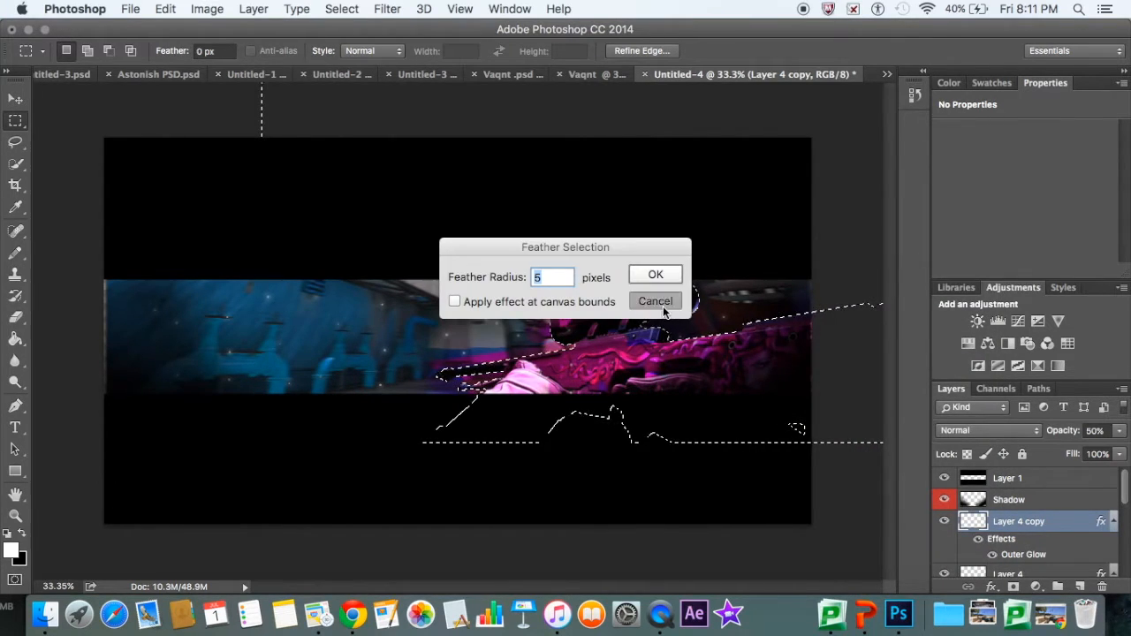
click(660, 299)
right_click(671, 301)
click(732, 295)
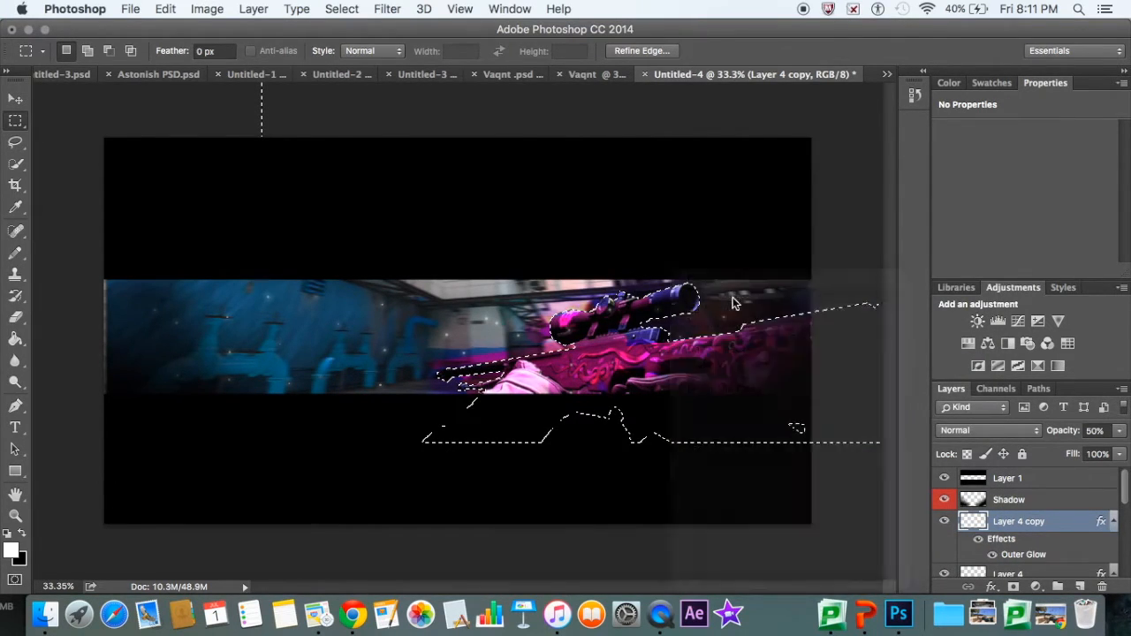
key(Delete)
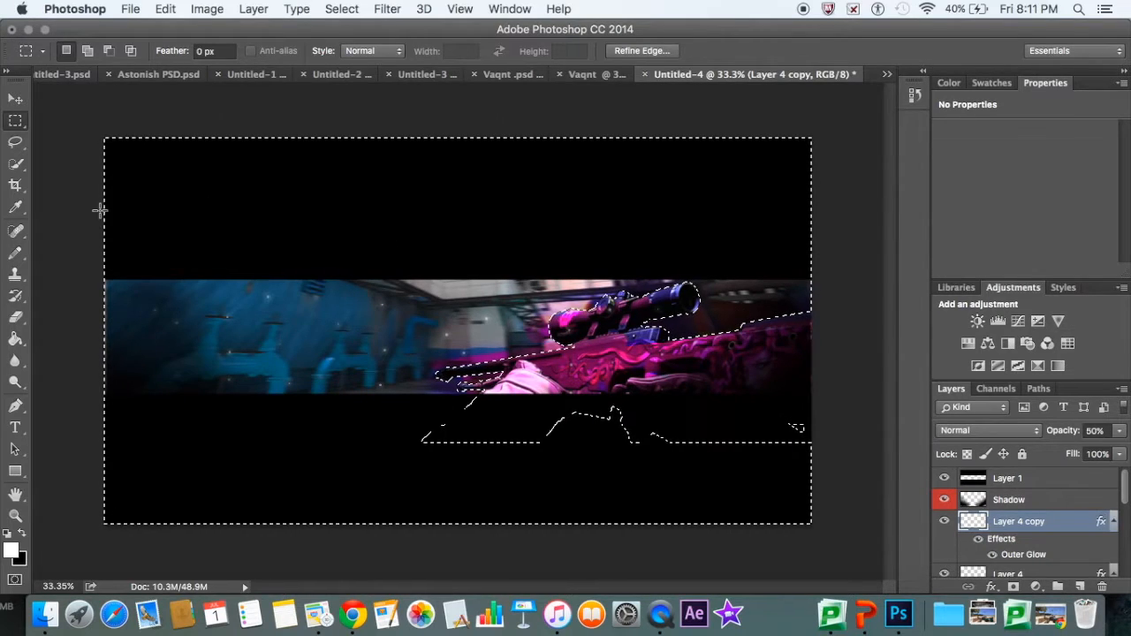
click(49, 143)
click(14, 100)
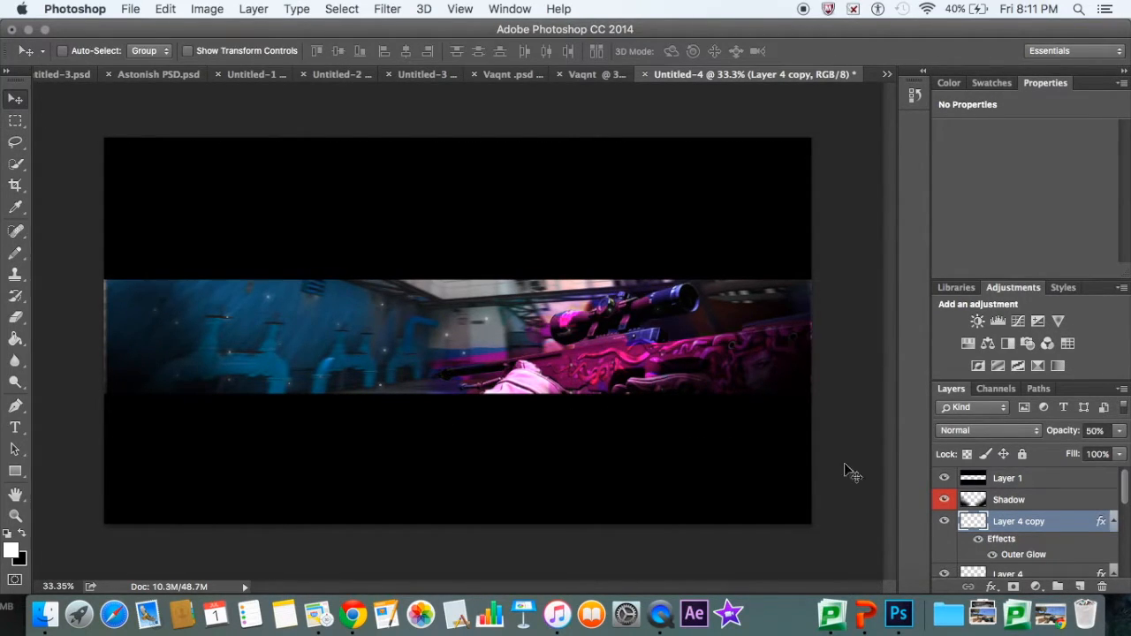
- Shift the remaining Layer 4 copy dots slightly across the rifle and duplicate their layer twice
mouse_move(684, 386)
mouse_down()
mouse_move(689, 397)
mouse_move(678, 378)
mouse_up()
key(super+j)
key(super+j)
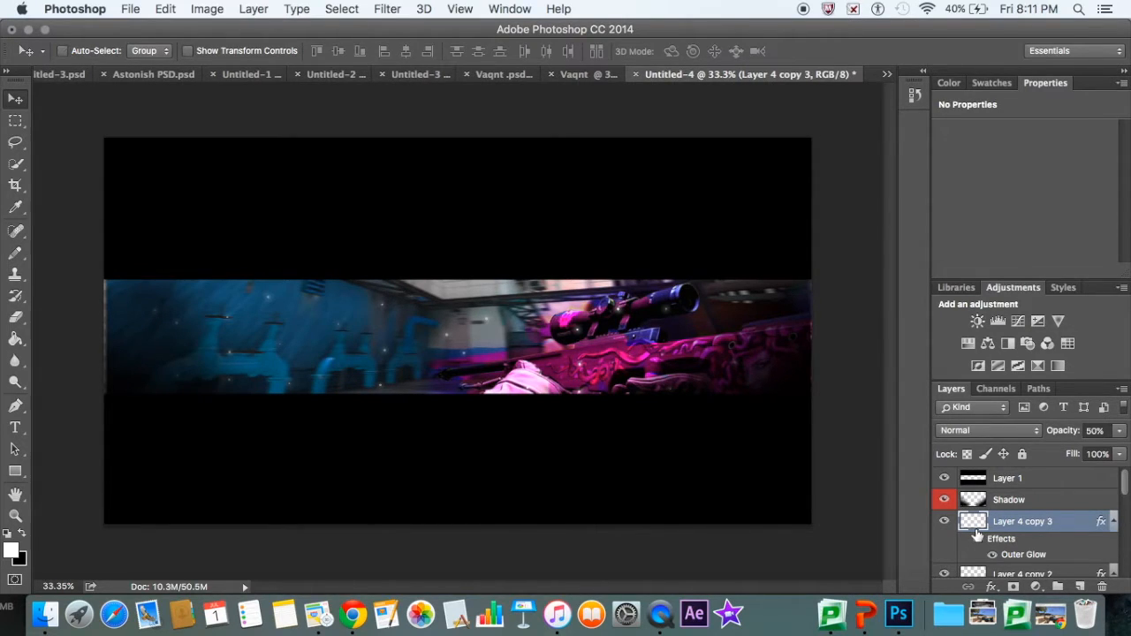
- Group Layer 4 copy, Layer 4 copy 2 and Layer 4 copy 3 together
scroll(1035, 545, down, 4)
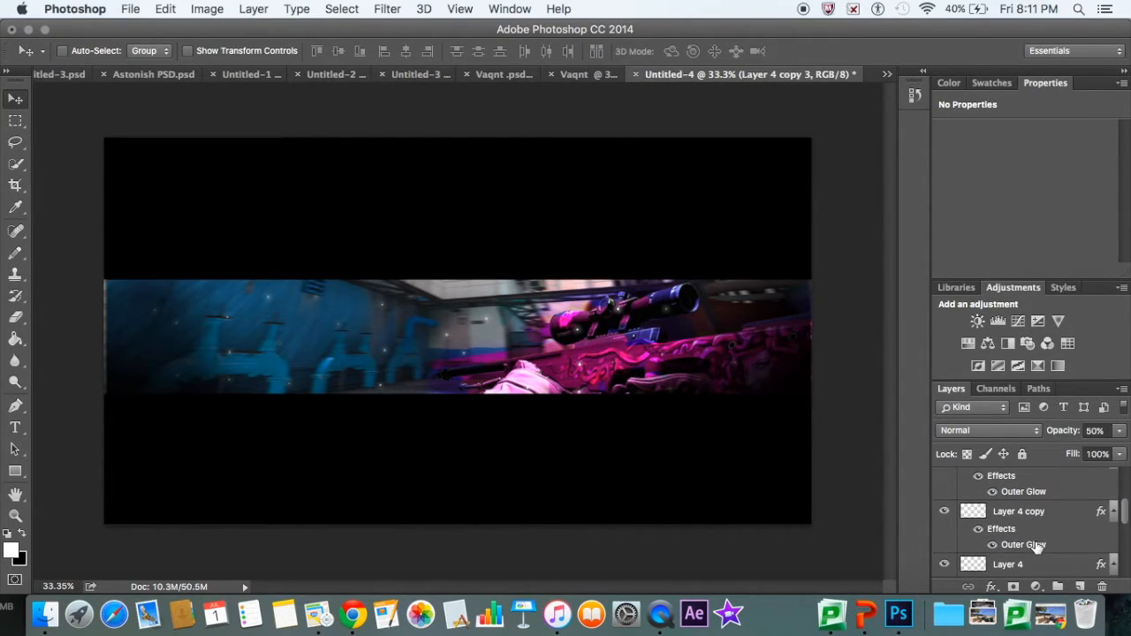
shift+click(1042, 520)
key(super+e)
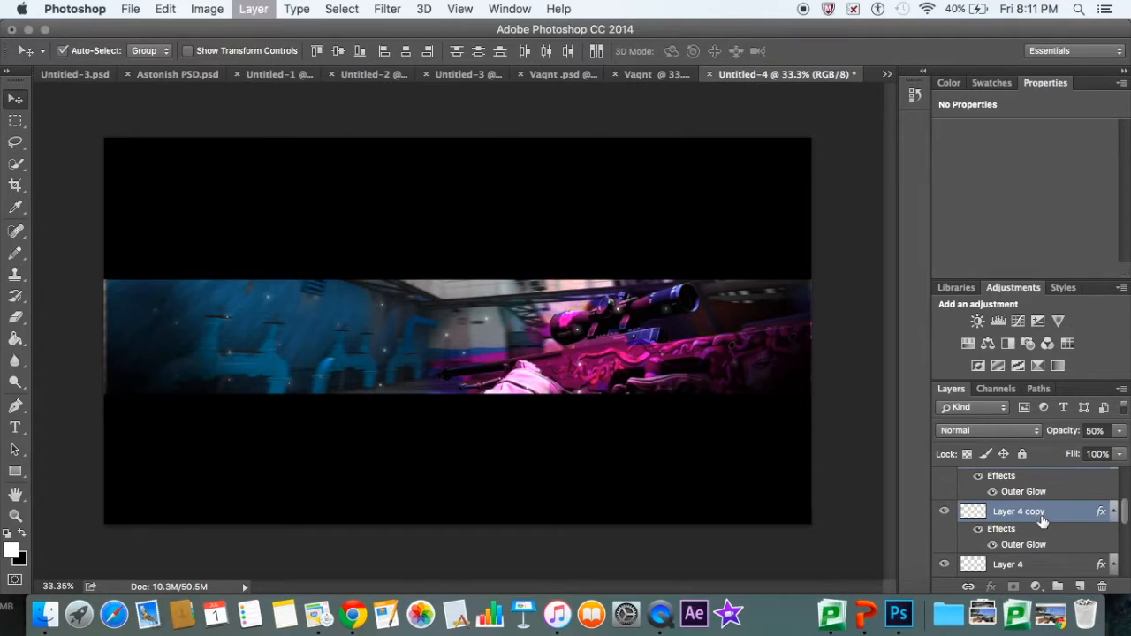
key(super+z)
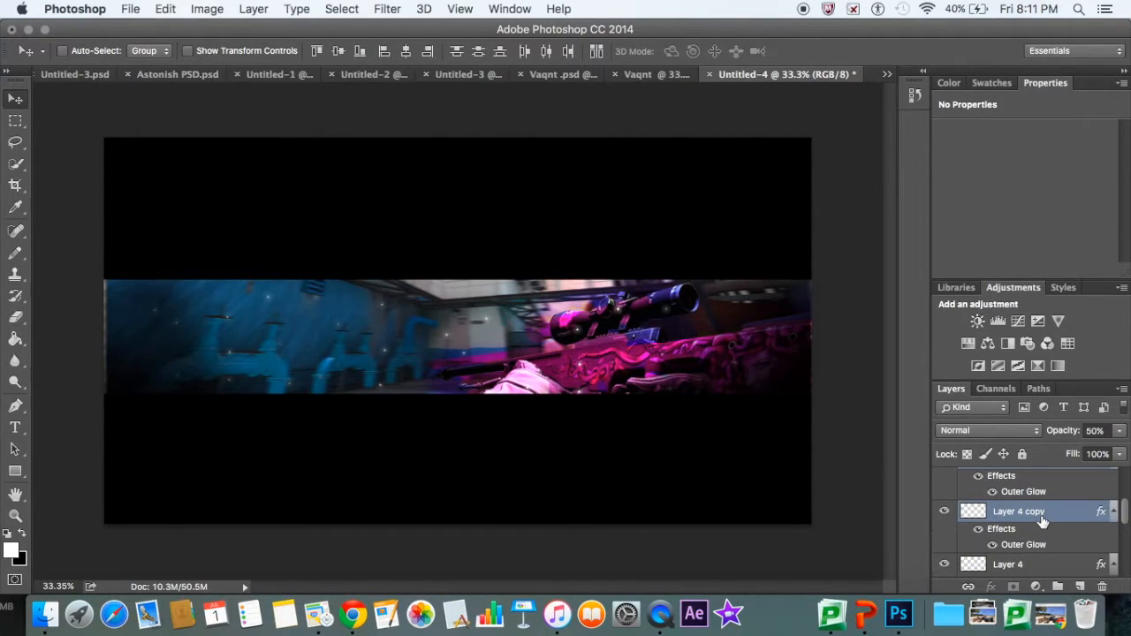
key(super+g)
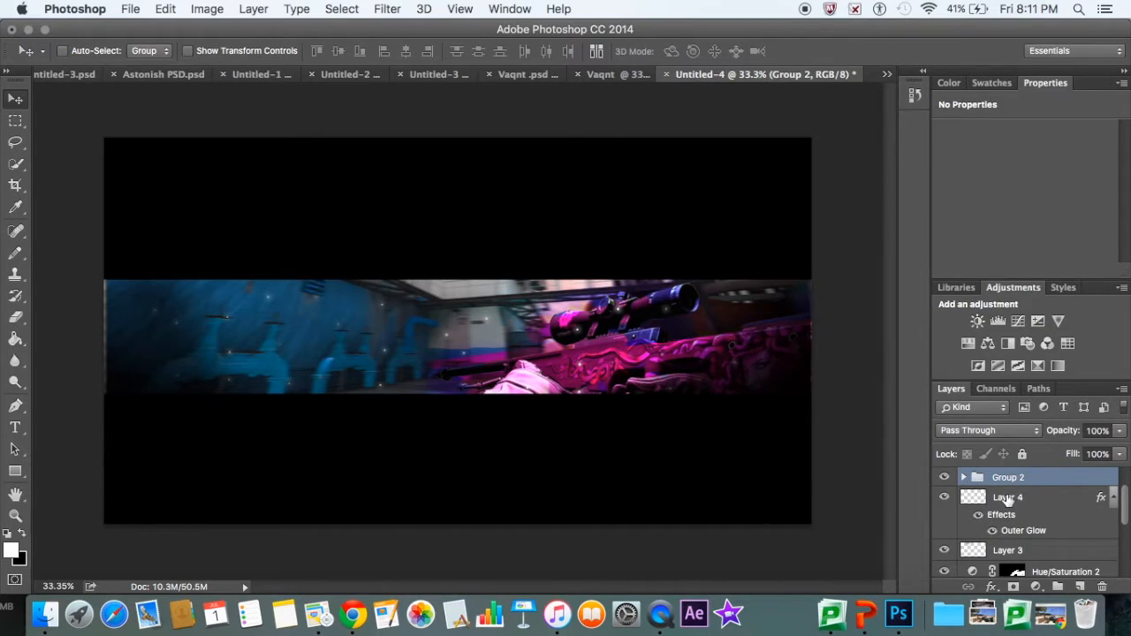
- Move Layer 4 and Layer 3 into Group 2 with the copied dot layers
click(1007, 500)
click(944, 551)
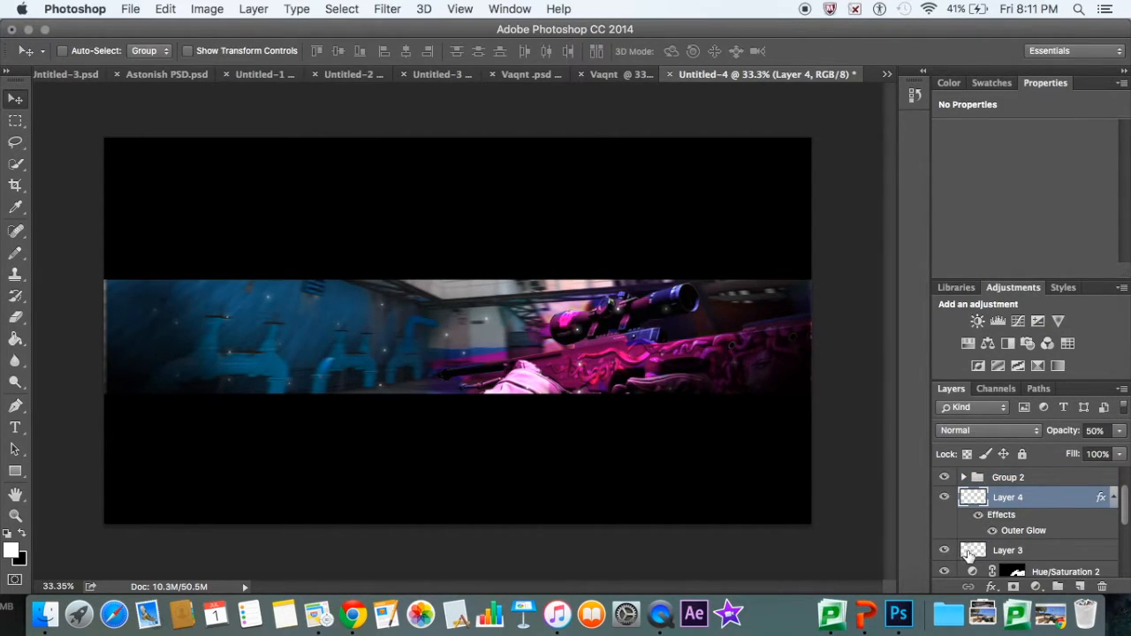
click(945, 550)
shift+click(1008, 553)
shift+click(1002, 479)
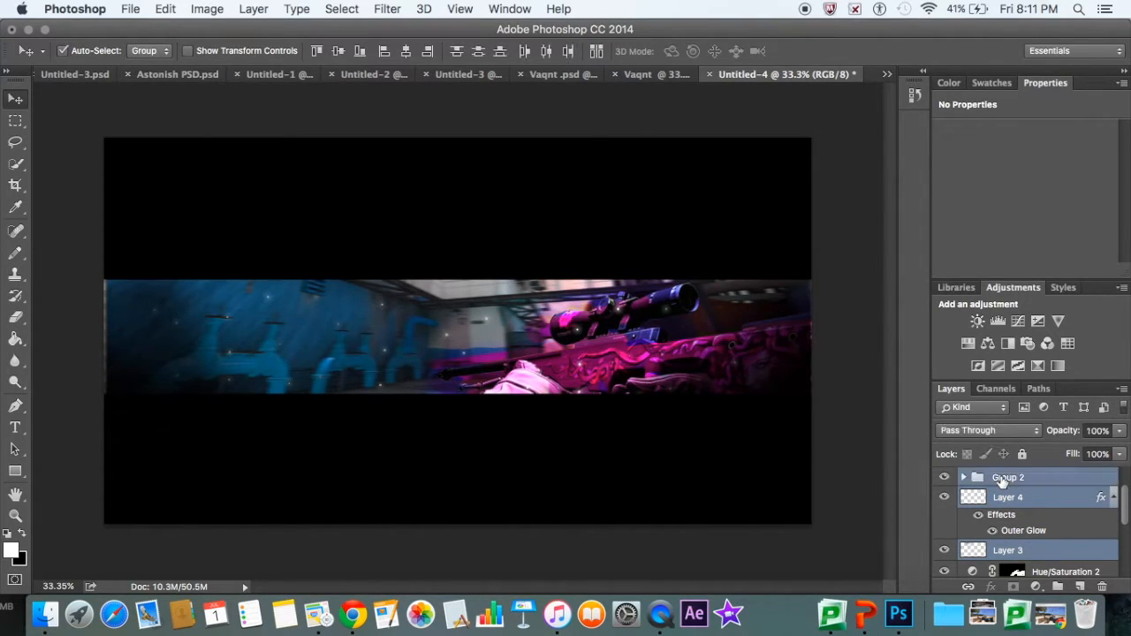
double_click(1001, 497)
click(1052, 499)
drag(1022, 499, 1014, 480)
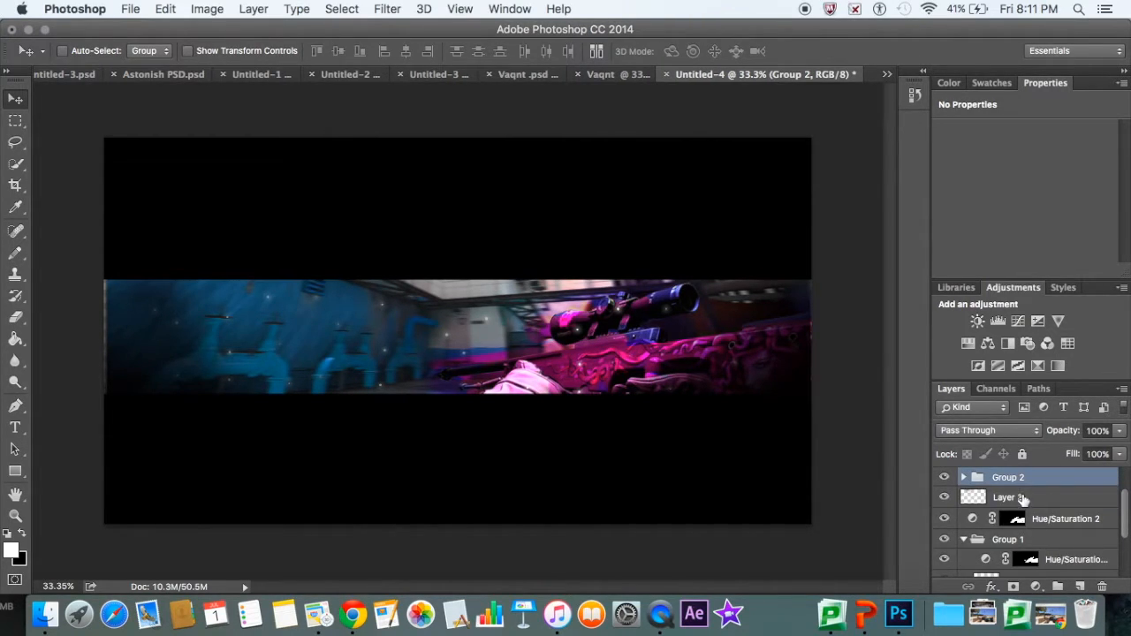
- Rename Group 2, which holds the glowing dots, as Particles
double_click(1008, 477)
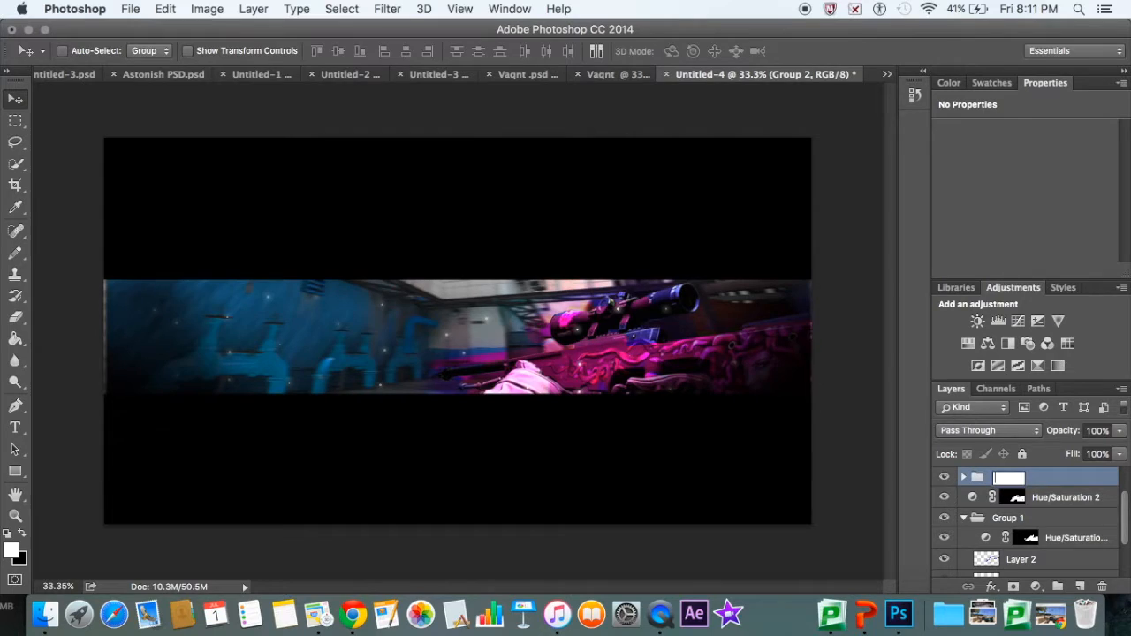
text(Particle)
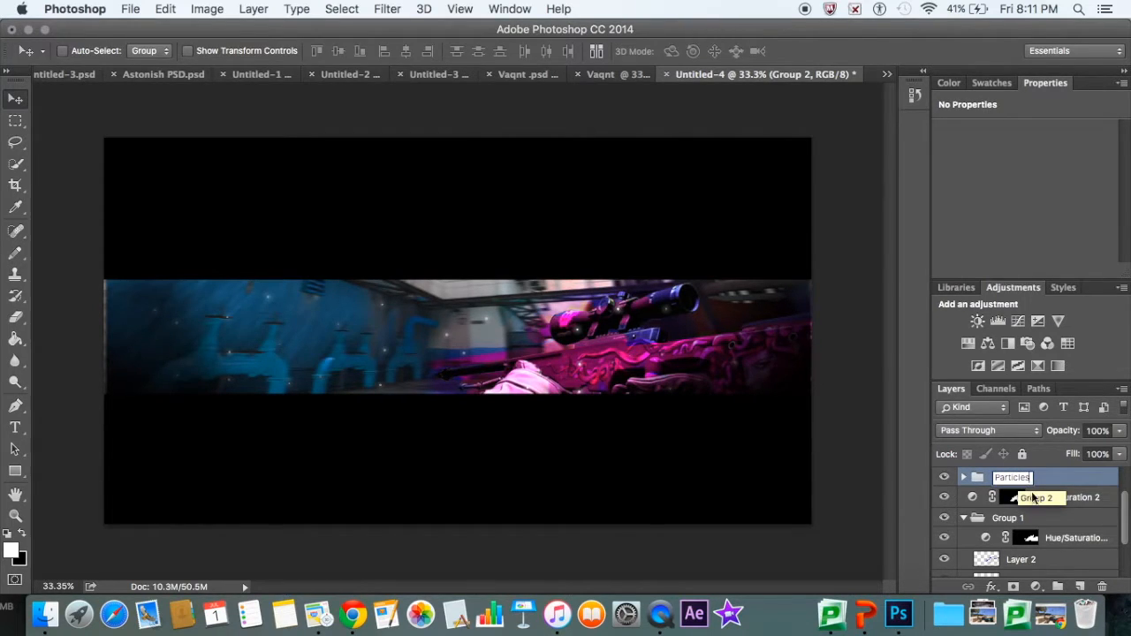
text(s)
key(Return)
- Collapse Group 1, which holds the rifle layers, and rename it as AWP
click(965, 518)
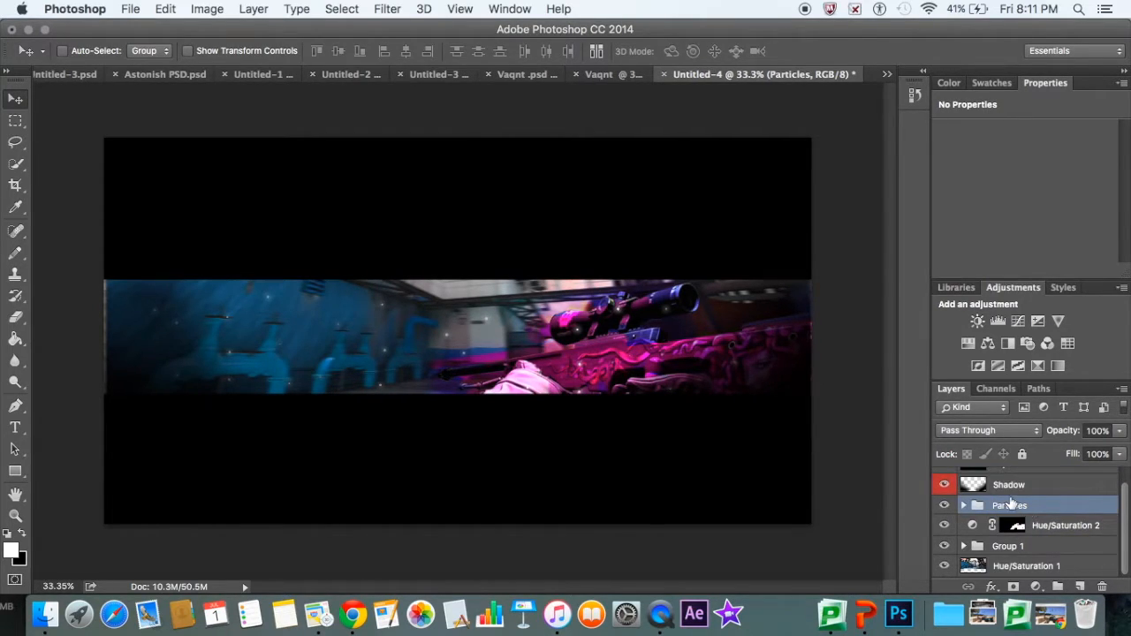
double_click(1008, 546)
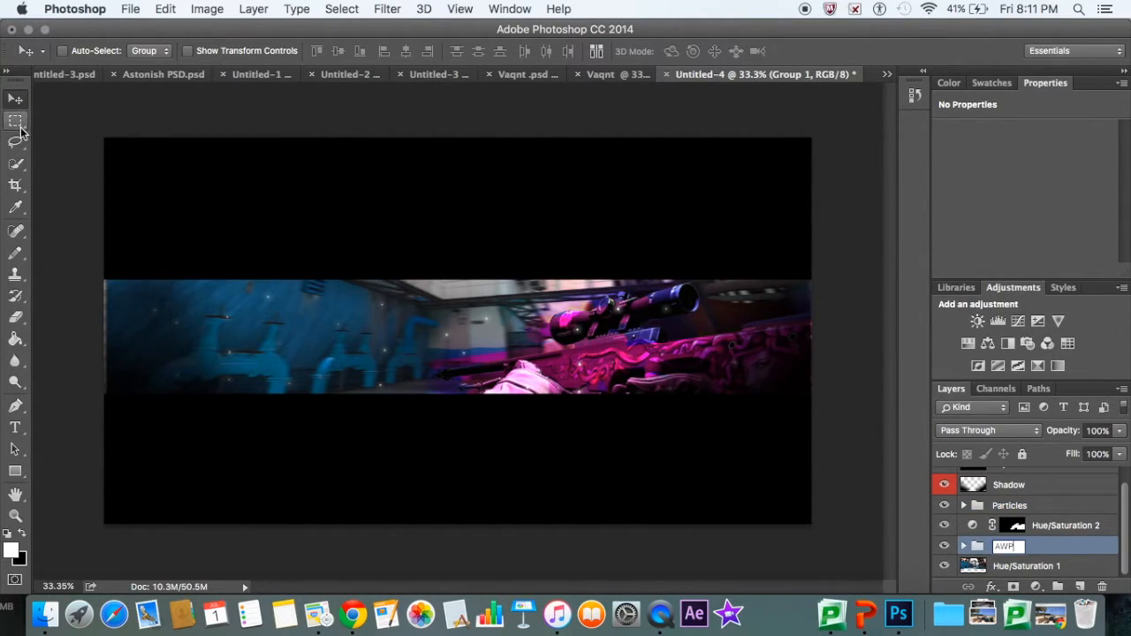
key(Return)
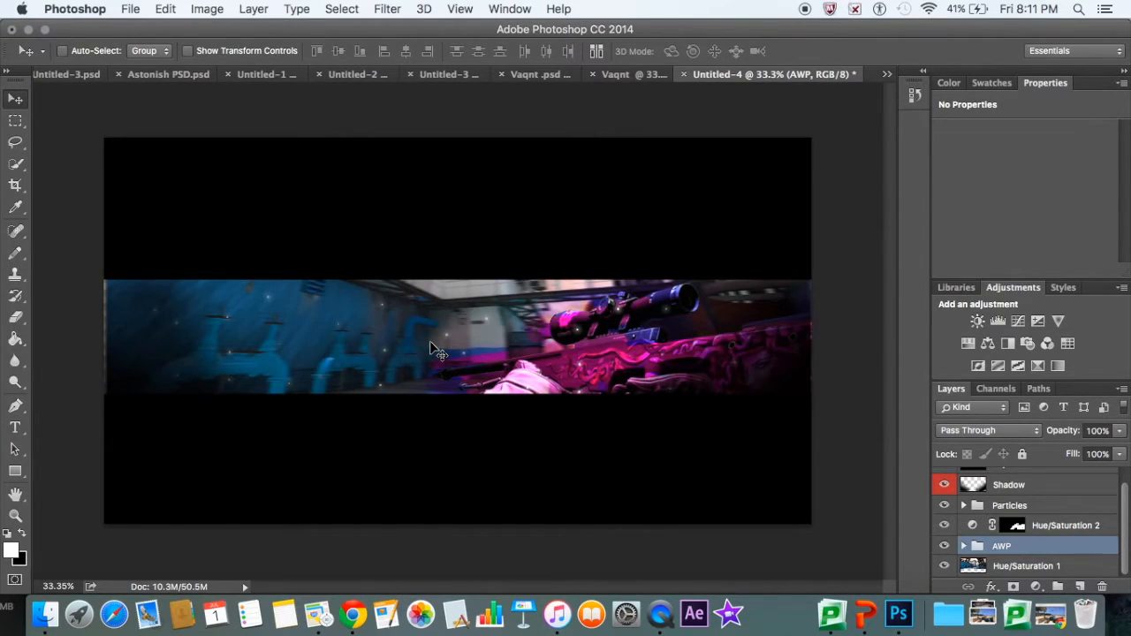
- Check the two Vaqnt reference banners, then set the Type tool's font to Bebas Neue Regular in Untitled-4
click(616, 73)
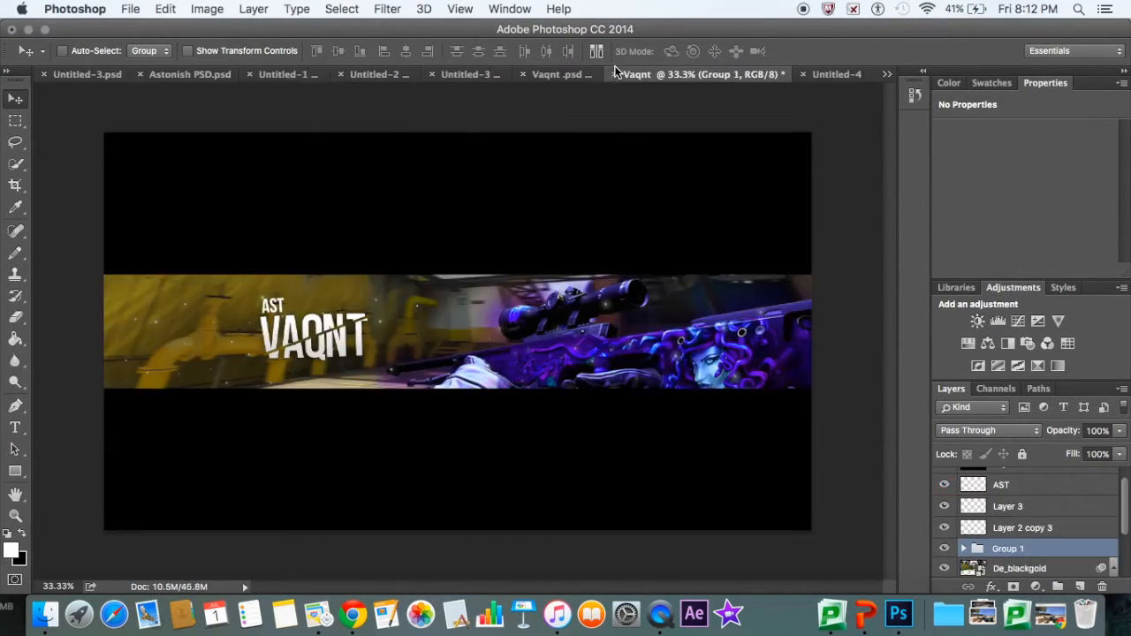
click(532, 75)
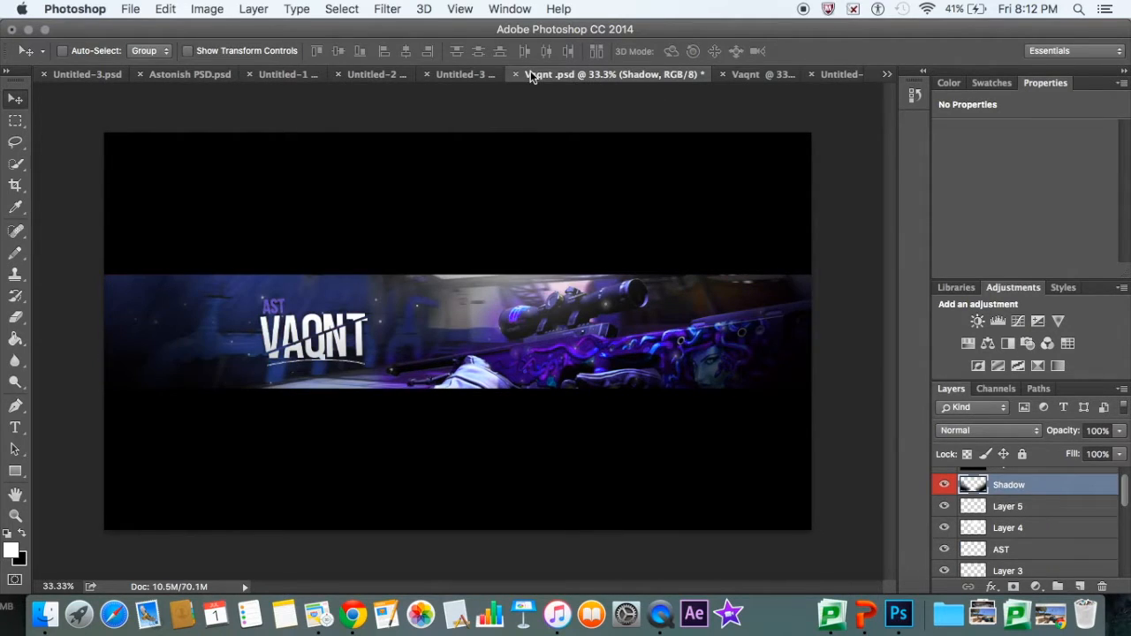
click(831, 76)
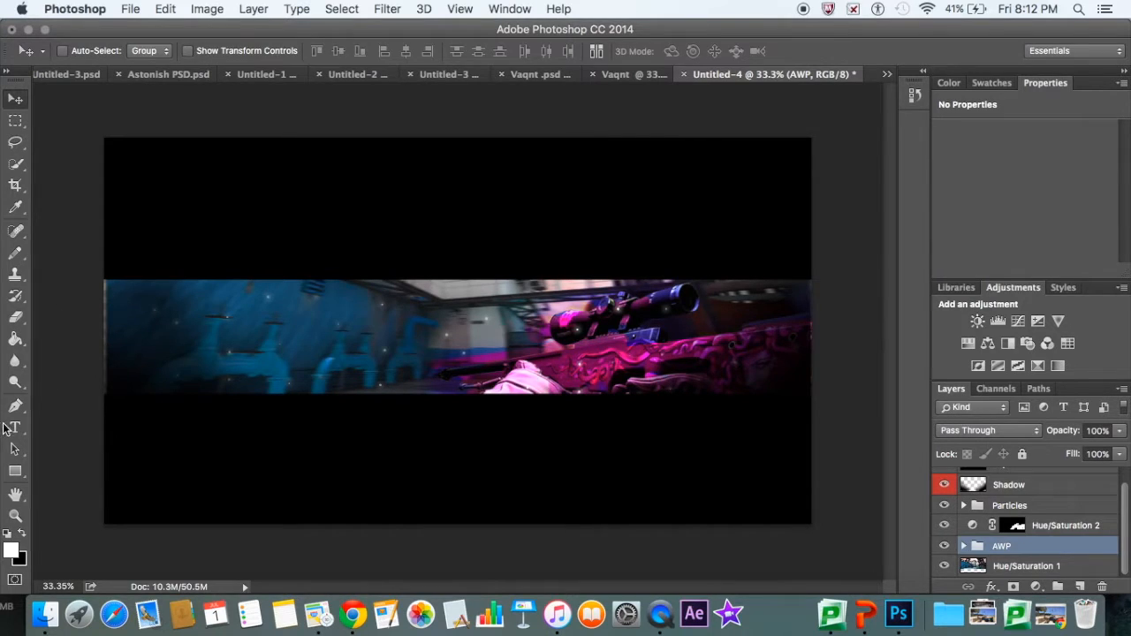
click(15, 428)
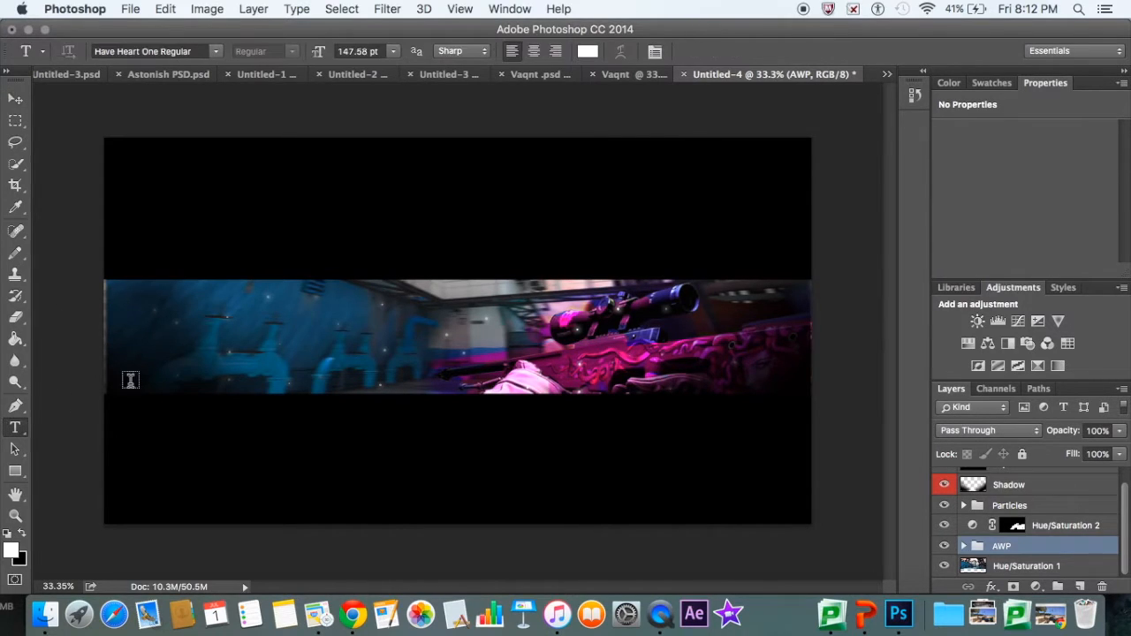
click(174, 51)
key(BackSpace)
text(Bebas)
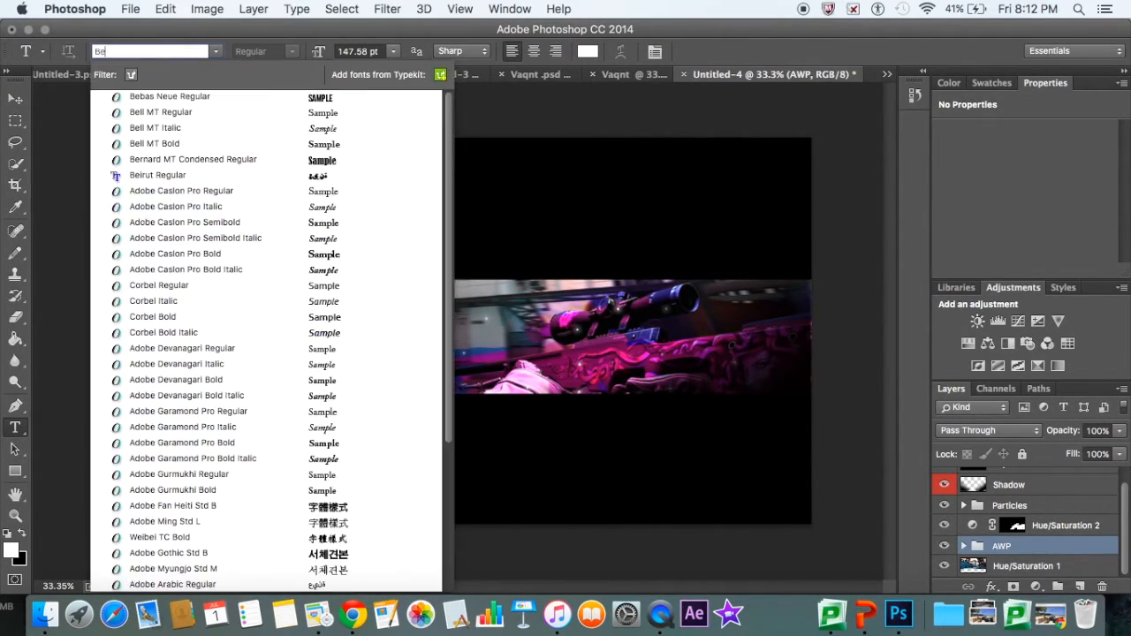
click(265, 96)
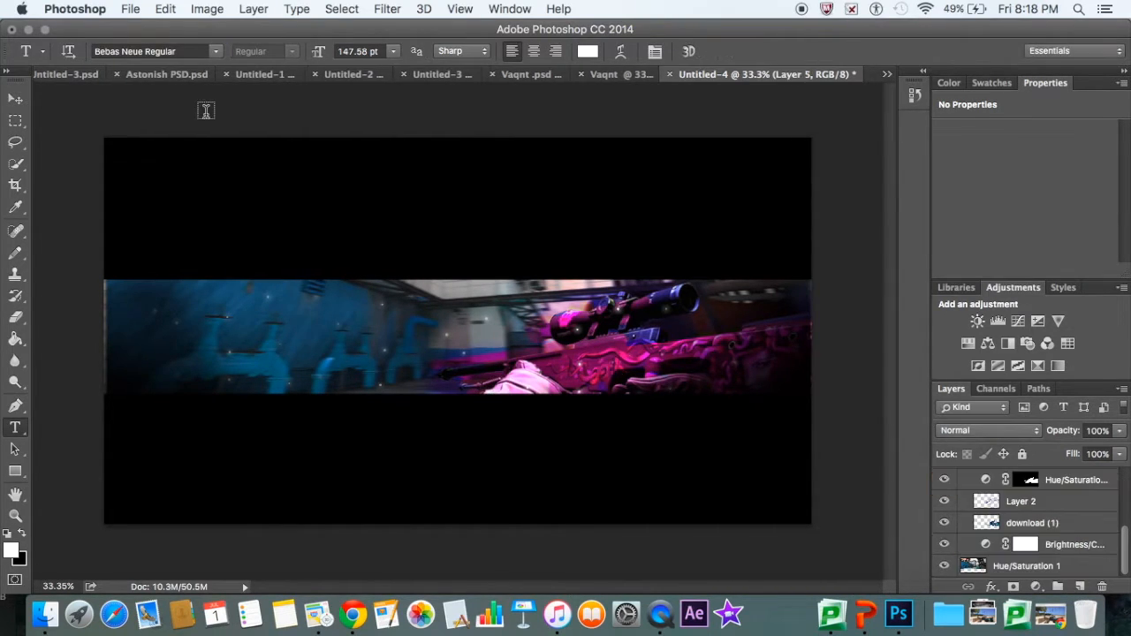
- Start a text line near the middle of the banner, trying the wording VAQNT and clearing it again
click(386, 349)
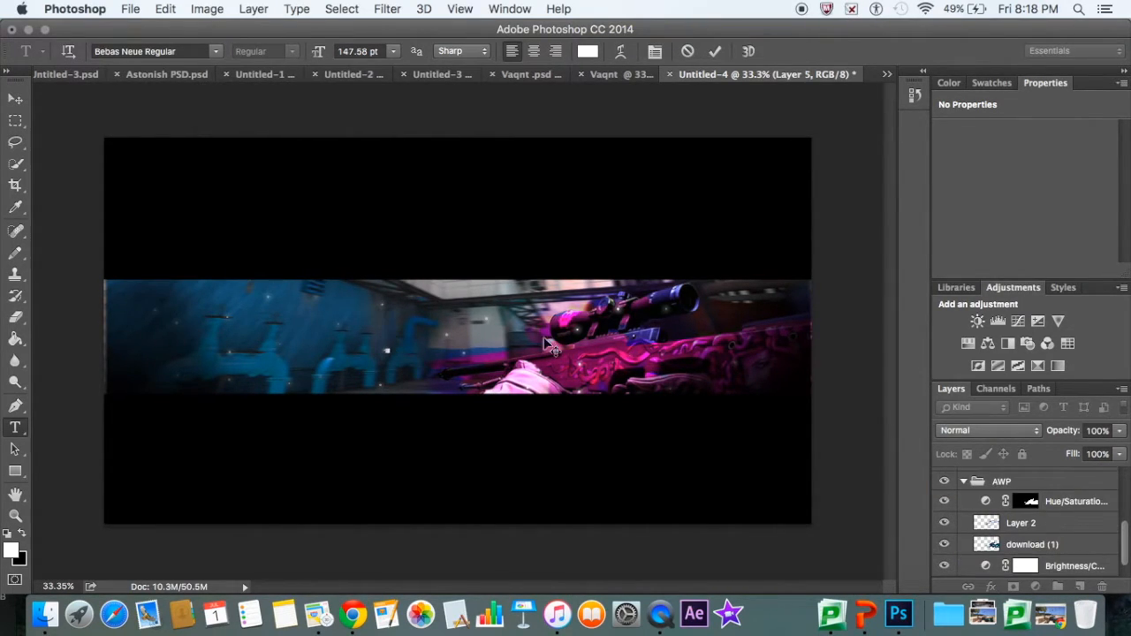
text(VAQNT)
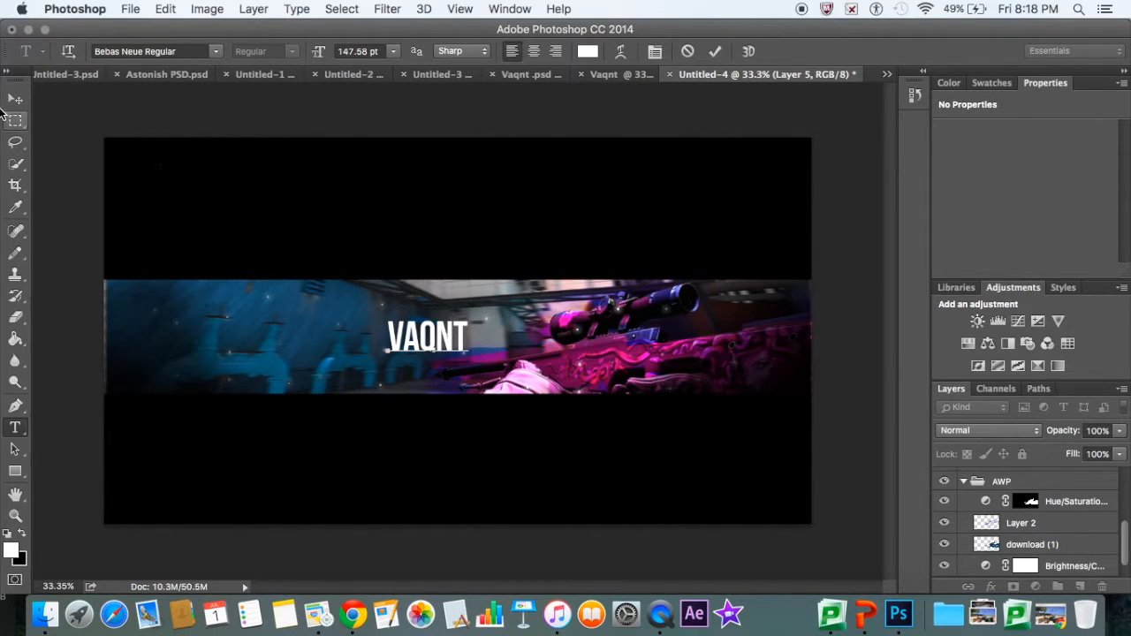
key(BackSpace)
key(BackSpace)
key(BackSpace)
key(BackSpace)
key(BackSpace)
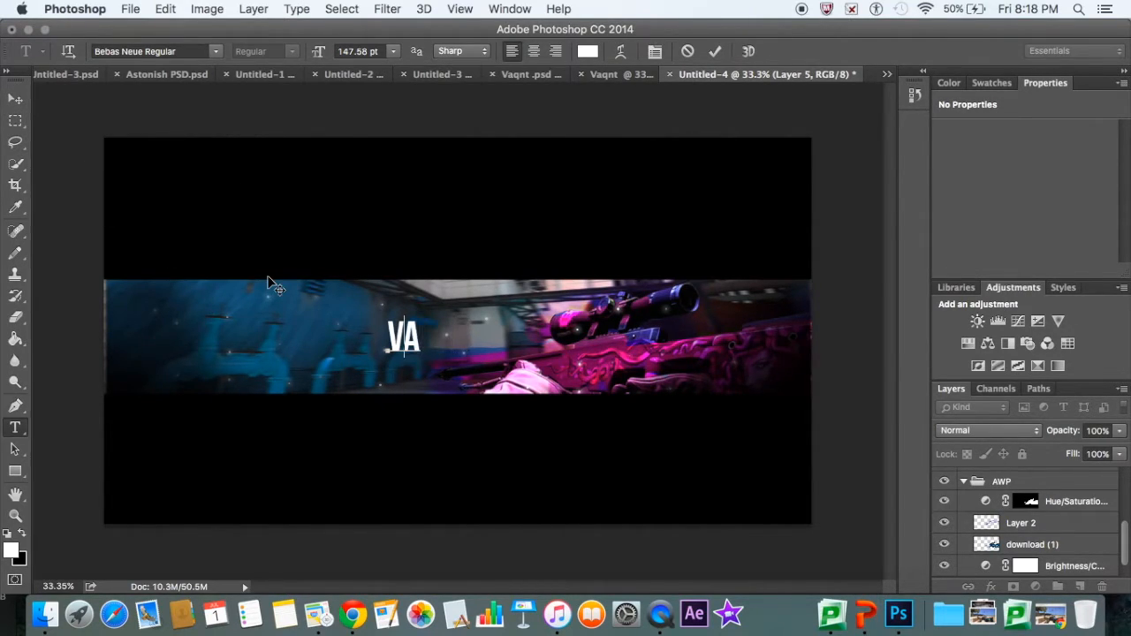
text(YOUR)
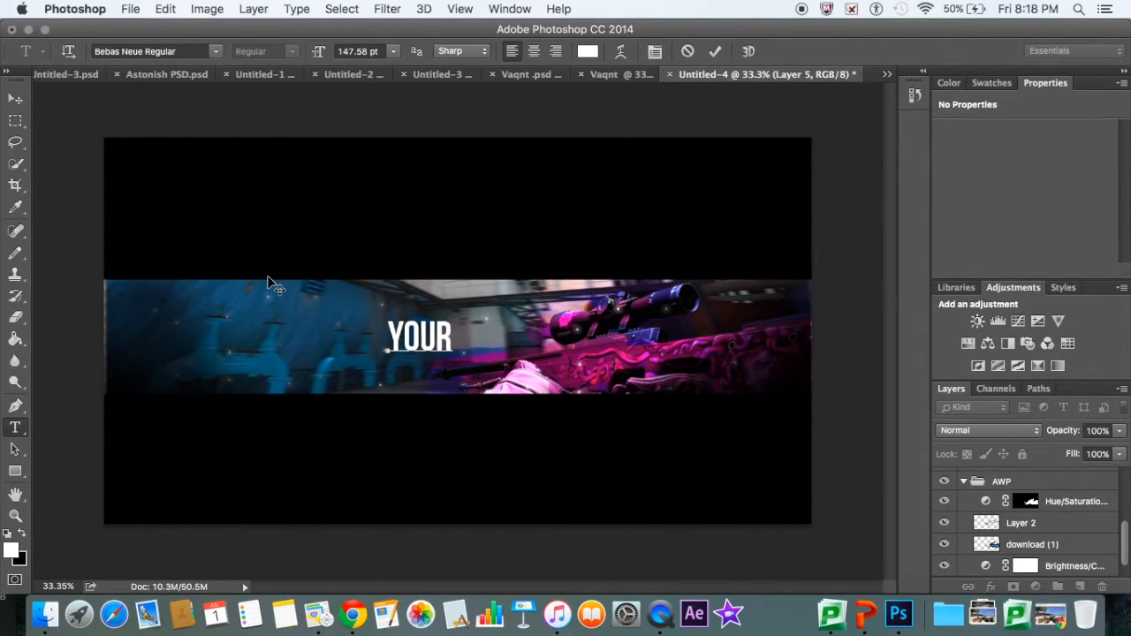
text( NAME)
key(BackSpace)
key(BackSpace)
key(BackSpace)
key(BackSpace)
key(BackSpace)
key(BackSpace)
key(BackSpace)
key(BackSpace)
key(BackSpace)
- Enter NAME as the text line and shift it slightly down and to the left on the banner
text(NAME)
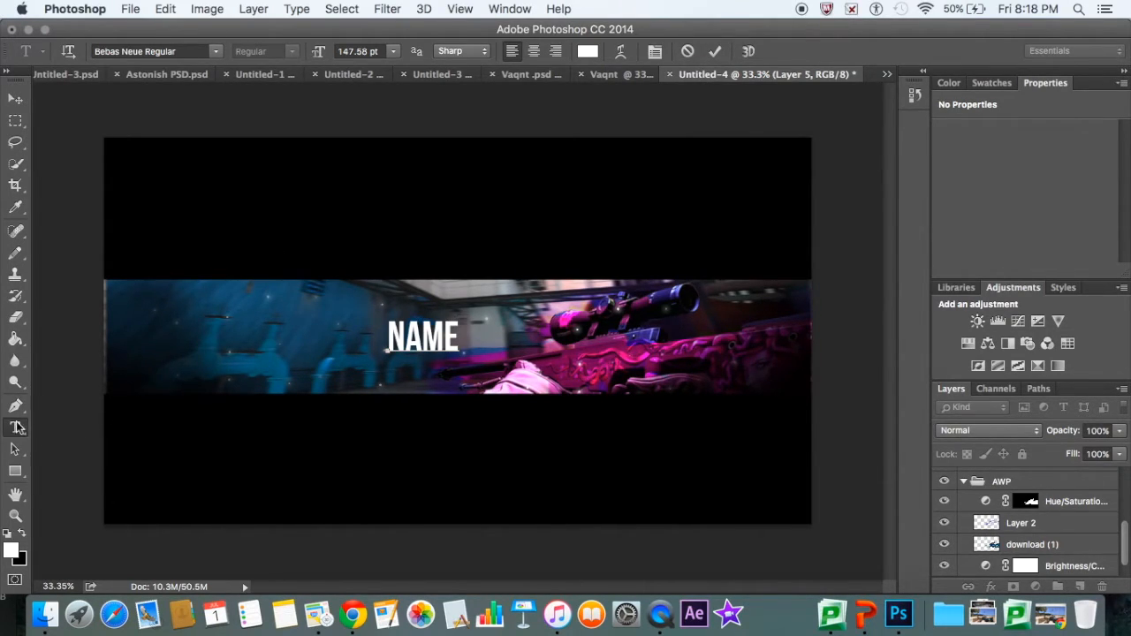
click(15, 98)
mouse_move(425, 327)
mouse_down()
mouse_move(495, 334)
mouse_move(415, 339)
mouse_up()
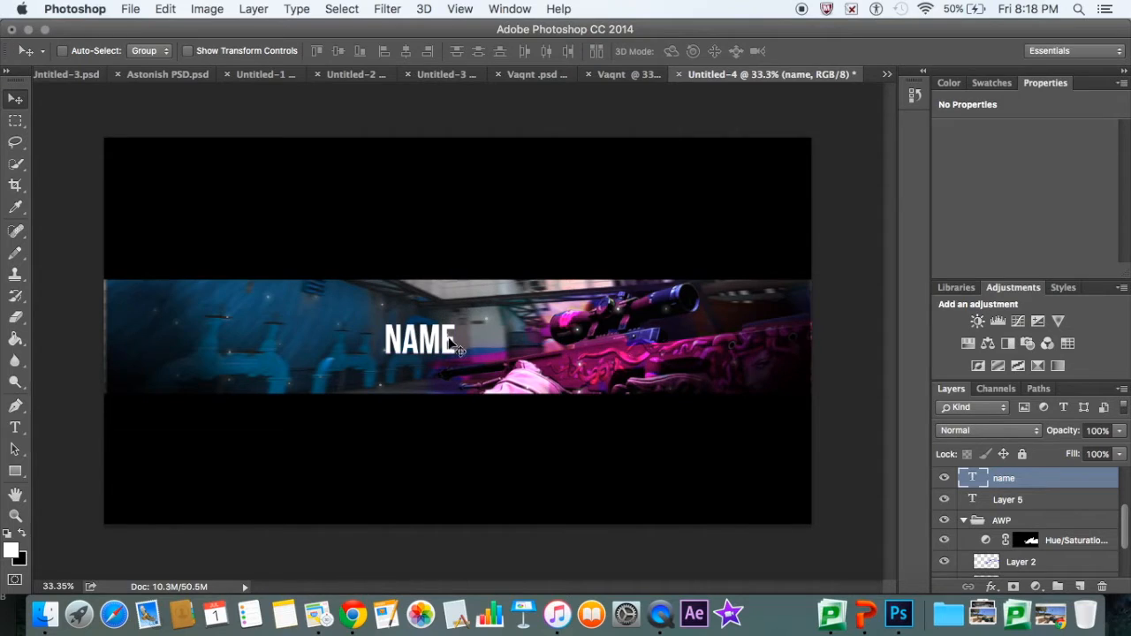
- Start a separate text line to the upper left of NAME and set its font size to 40 pt
key(z)
click(442, 353)
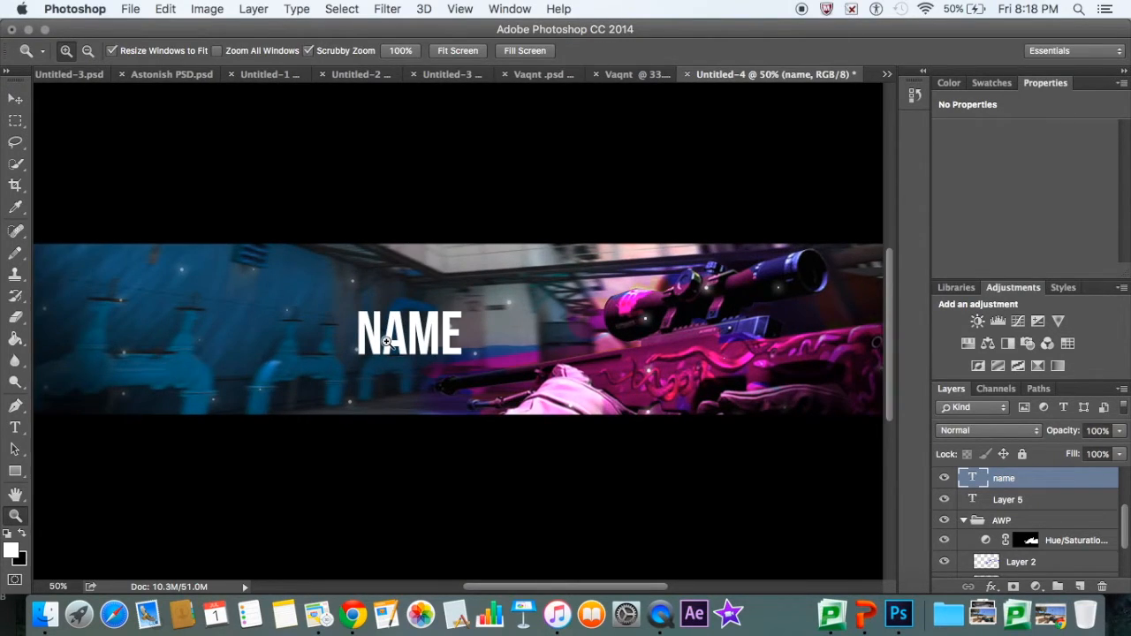
scroll(386, 343, left, 2)
click(15, 428)
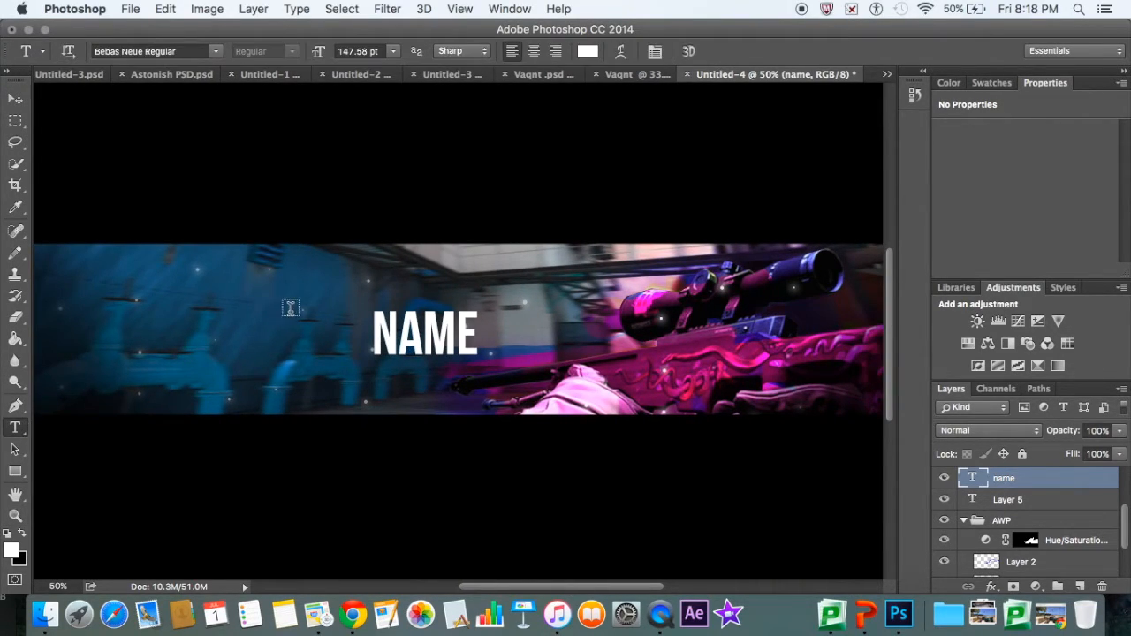
click(289, 311)
click(371, 51)
key(BackSpace)
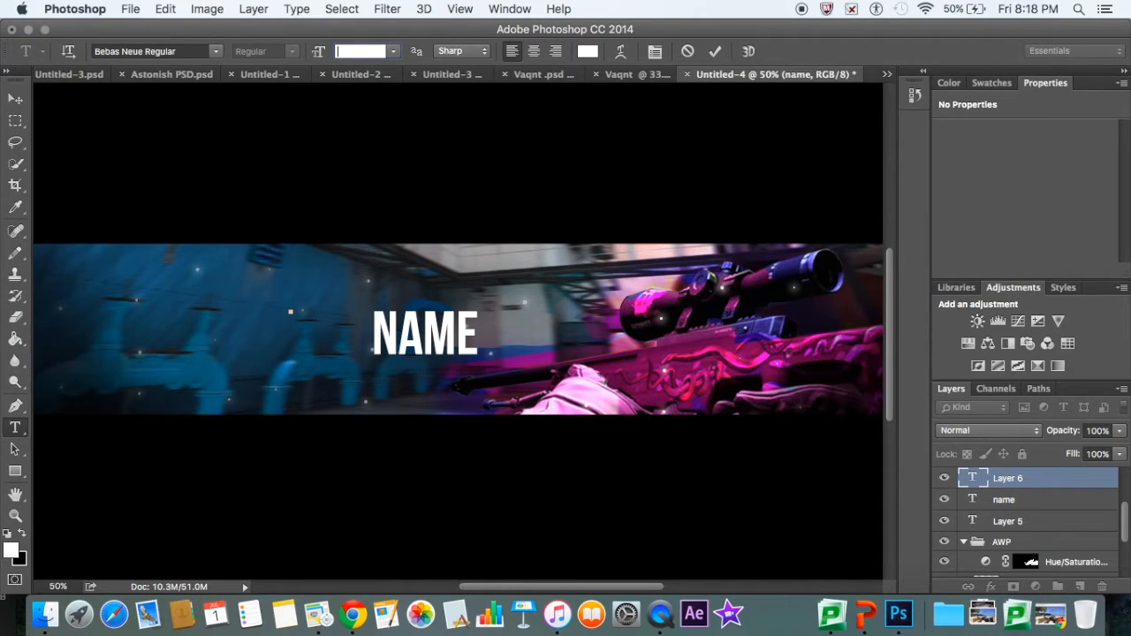
text(40)
key(Return)
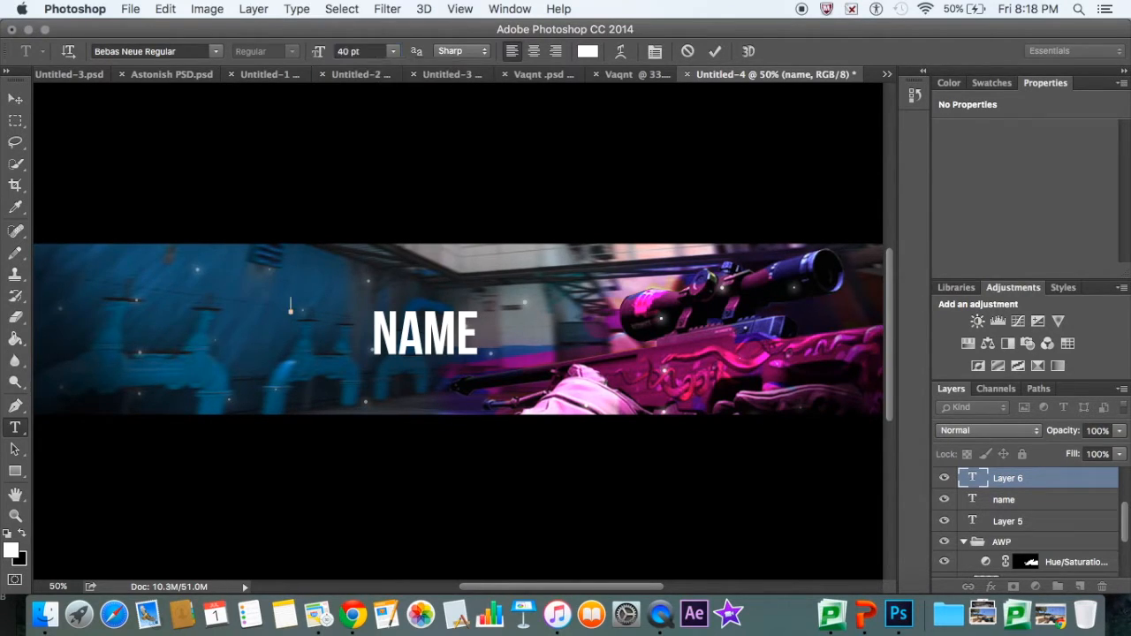
- Set the new text line's font size to 60 pt and enter YOUR
click(372, 51)
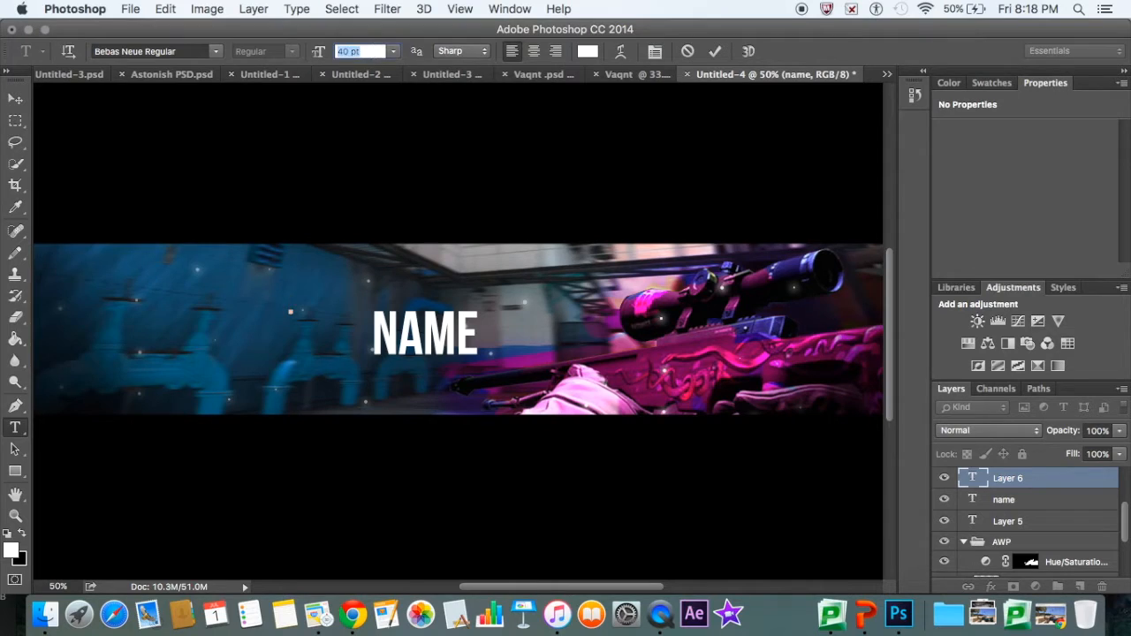
text(60)
key(Return)
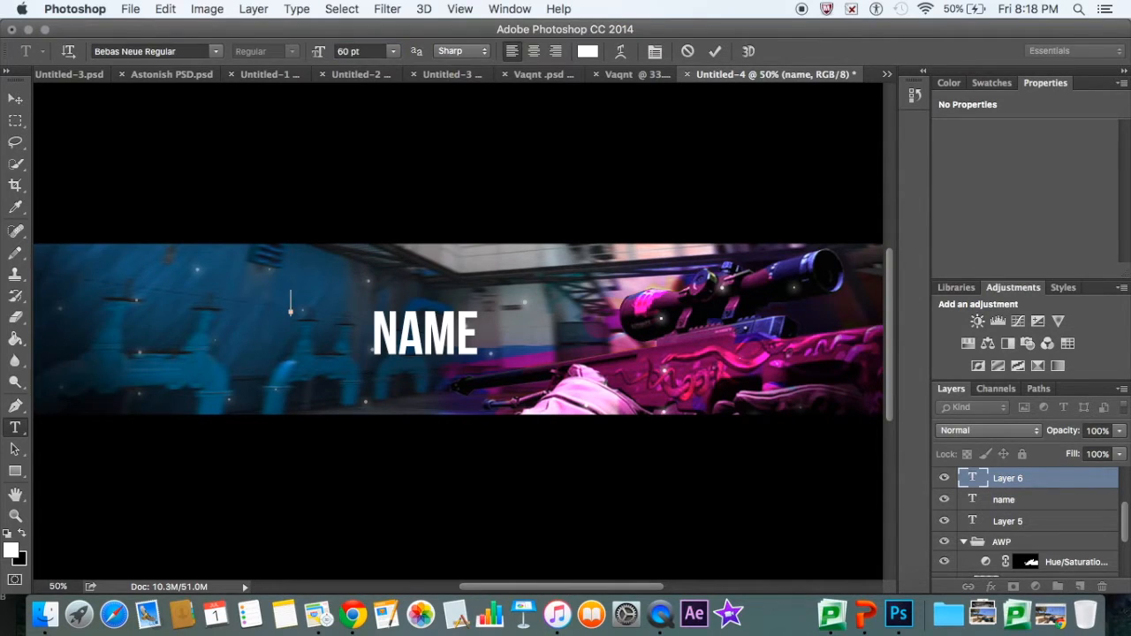
text(ur)
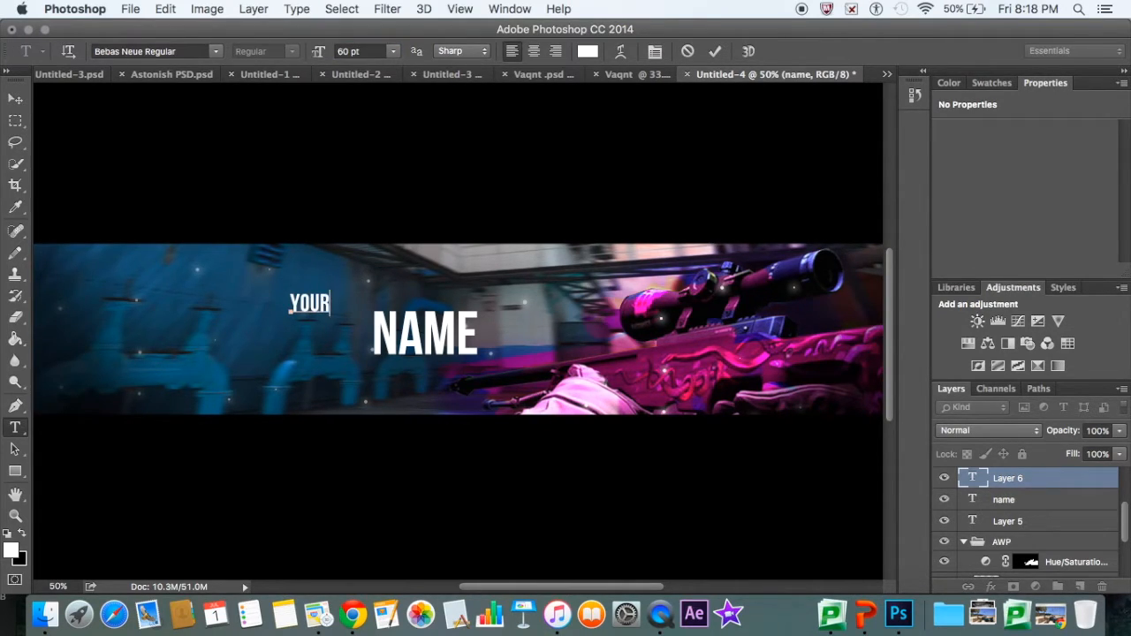
- Move YOUR directly above the start of NAME, scale it down to about 45 pt and nudge it left
click(15, 98)
drag(303, 307, 386, 299)
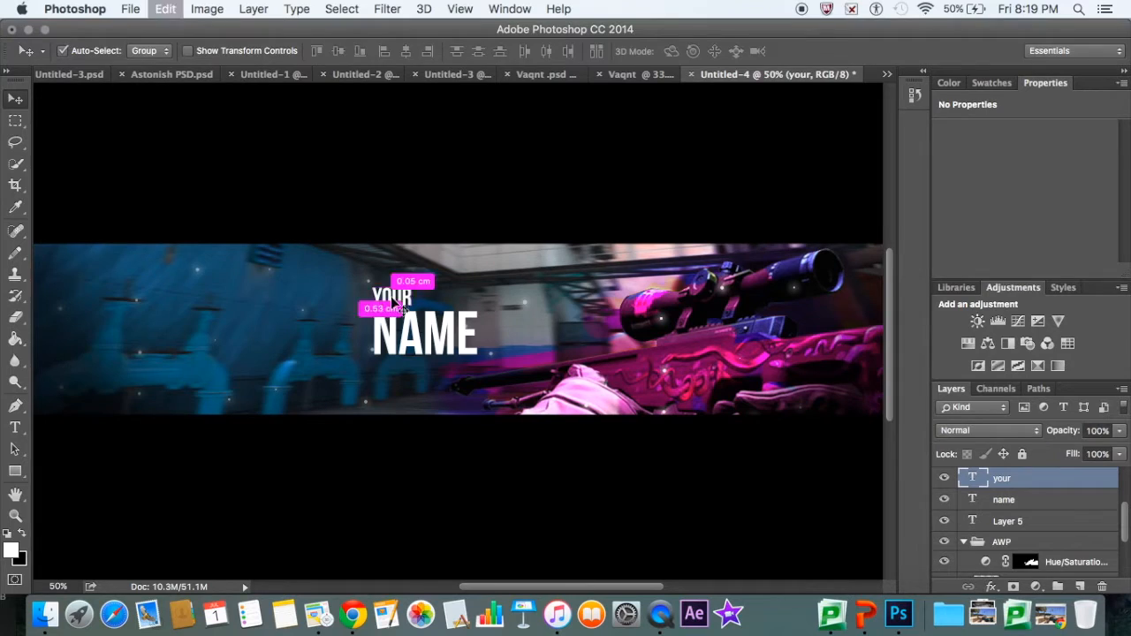
key(super+t)
drag(414, 281, 407, 304)
key(Return)
key(Left)
key(Left)
key(Left)
key(Left)
key(Left)
key(Left)
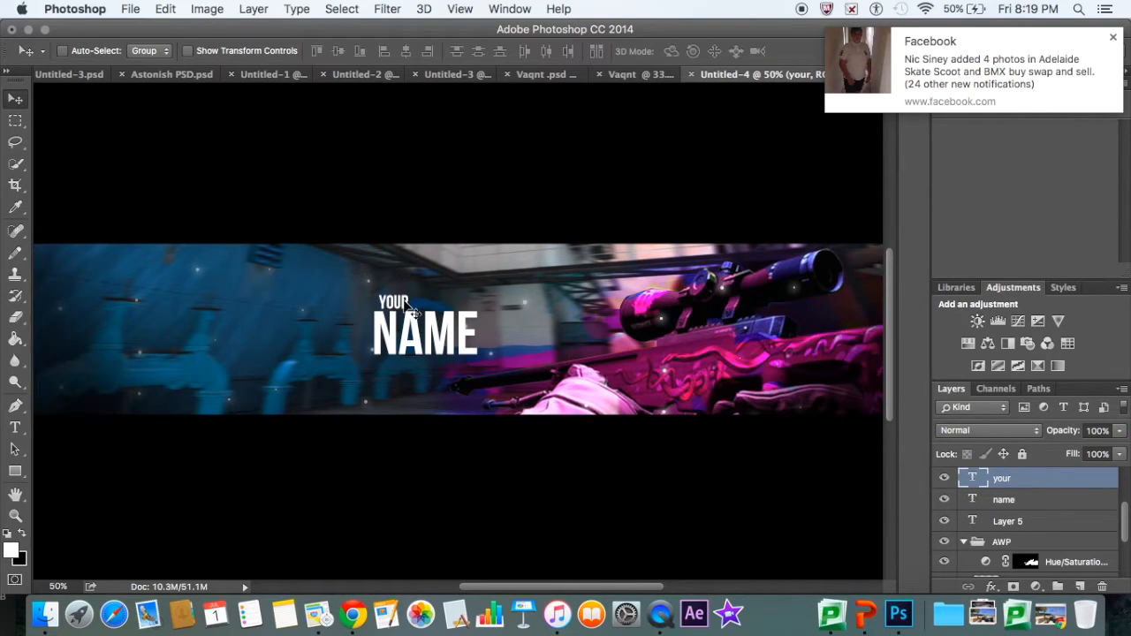
- Draw a Pen path that cuts diagonally across NAME and encloses its lower part, and convert it to a selection
click(15, 406)
click(370, 356)
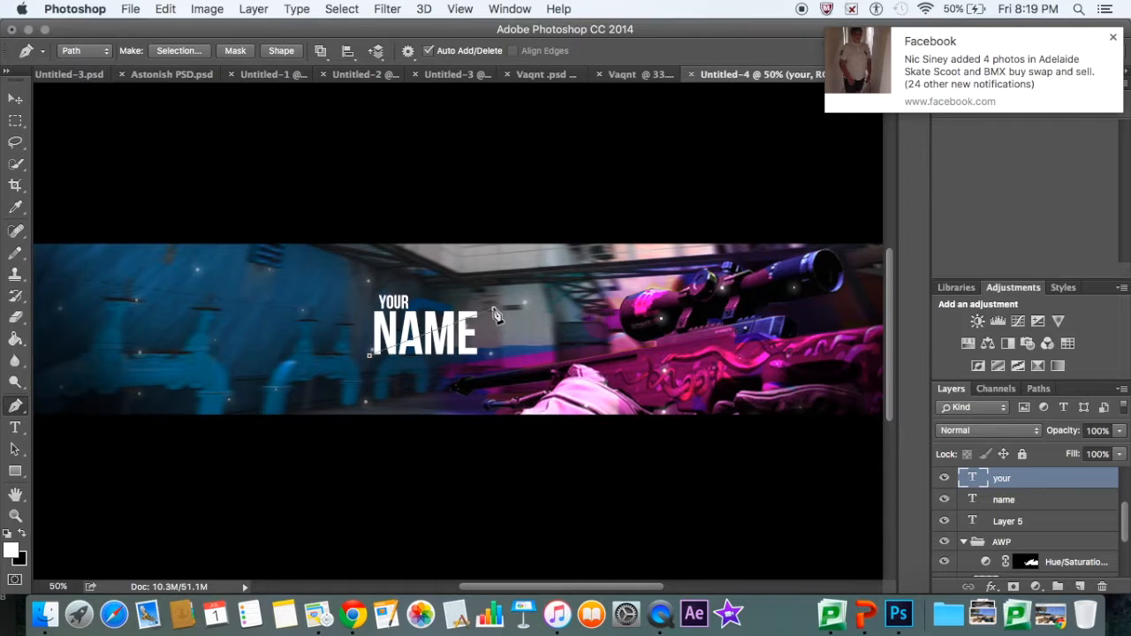
key(super+z)
click(487, 366)
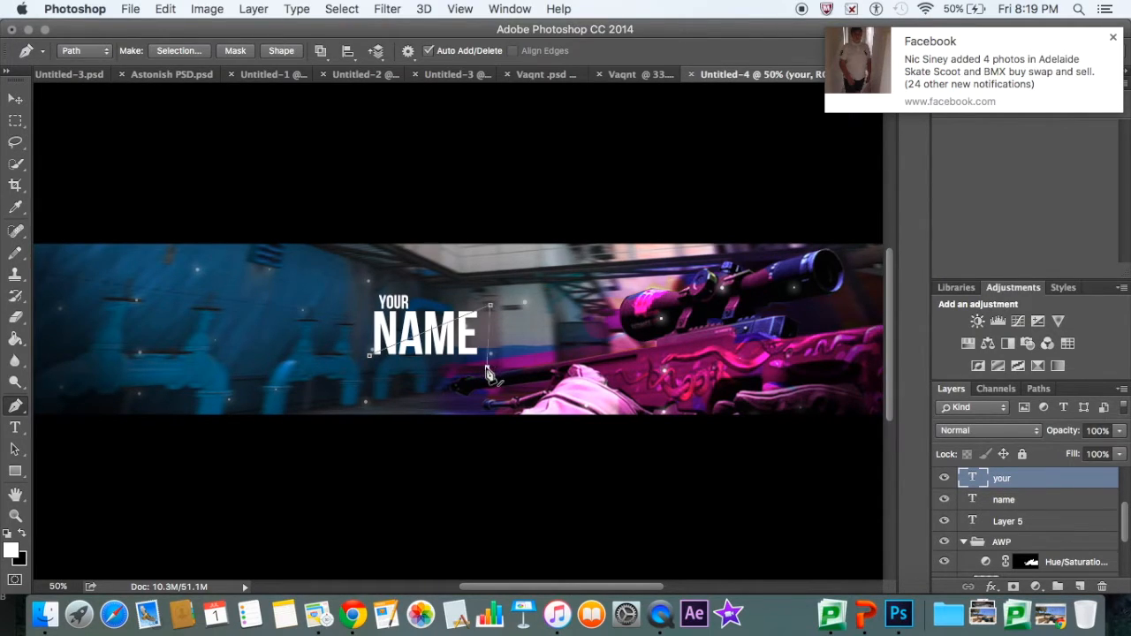
click(384, 370)
right_click(449, 337)
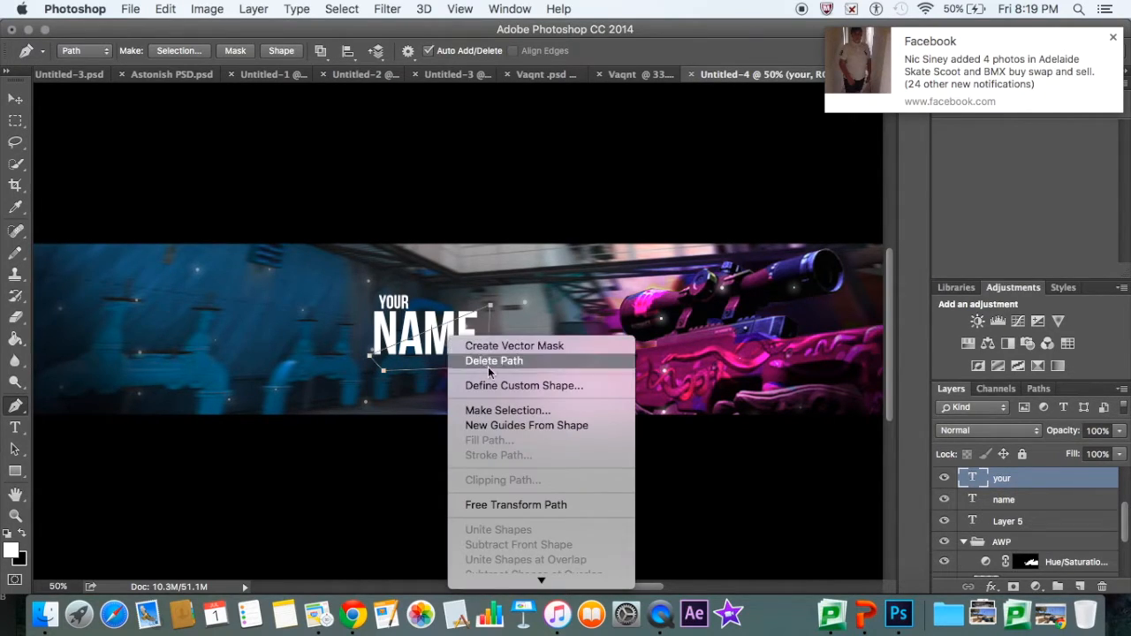
click(522, 410)
click(657, 213)
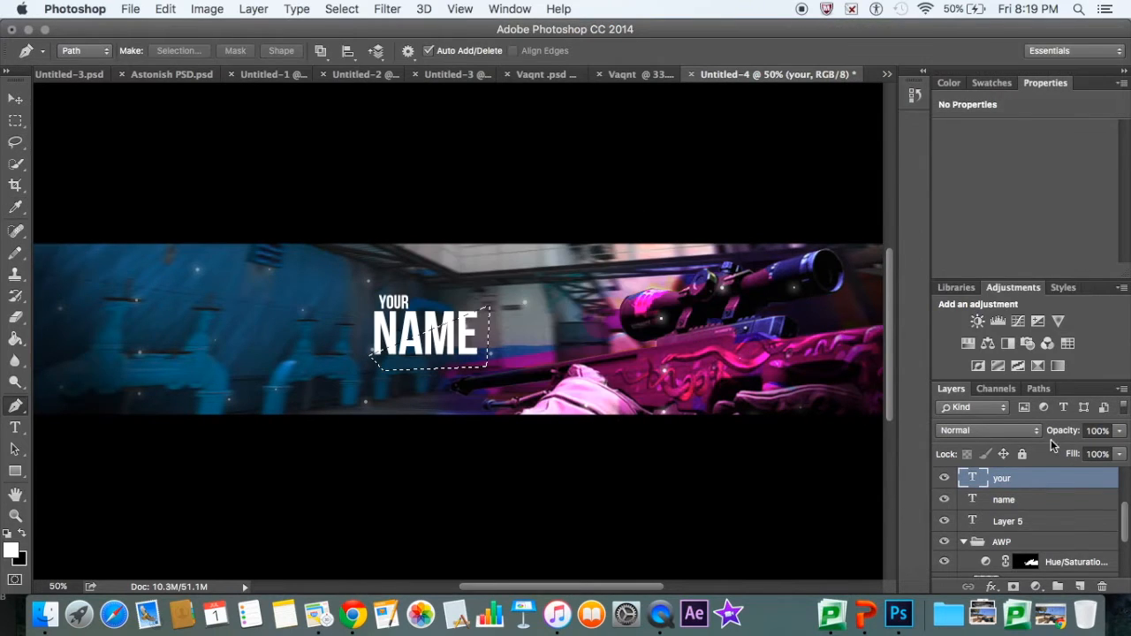
- Rasterize the NAME text layer, shift the selected lower part slightly down and right to form a slice, and deselect
click(1020, 500)
click(15, 98)
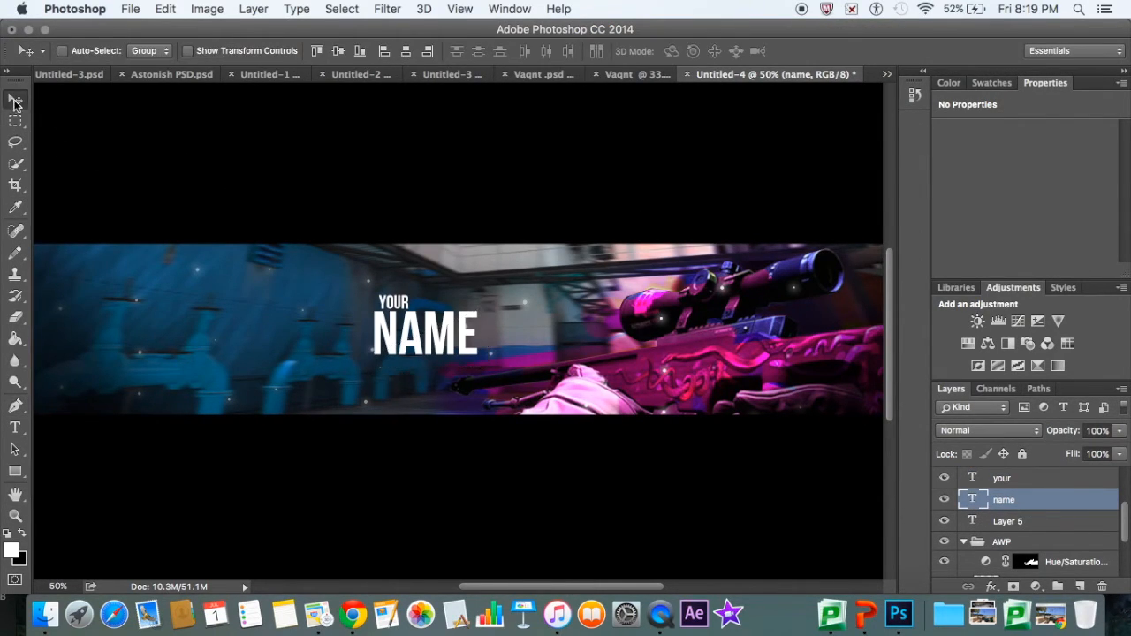
right_click(1055, 512)
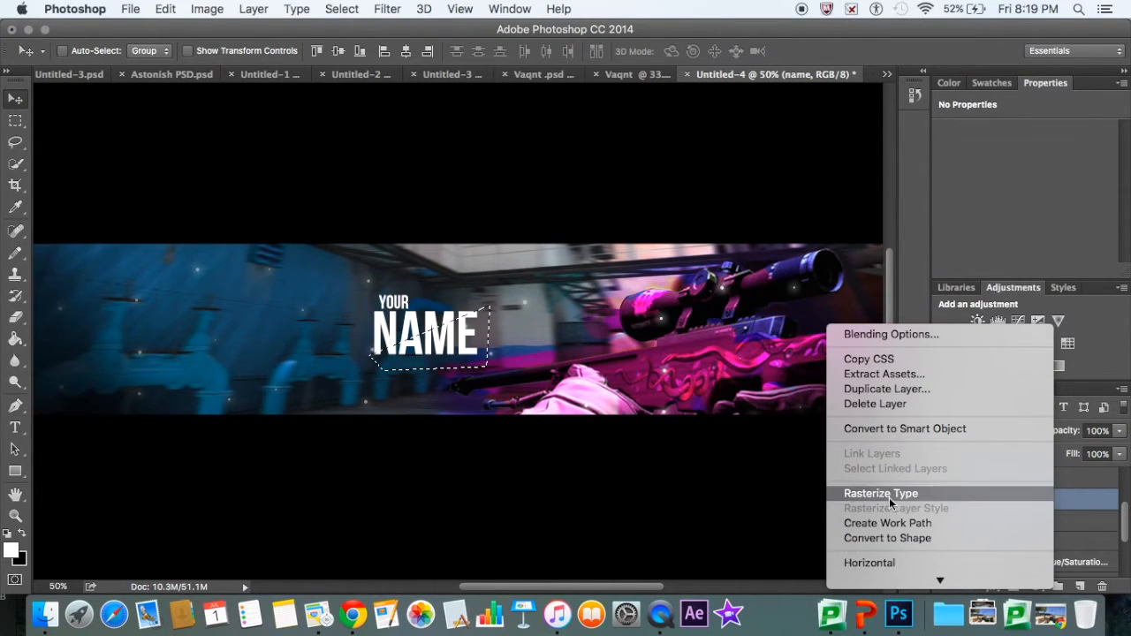
click(889, 498)
drag(441, 338, 442, 342)
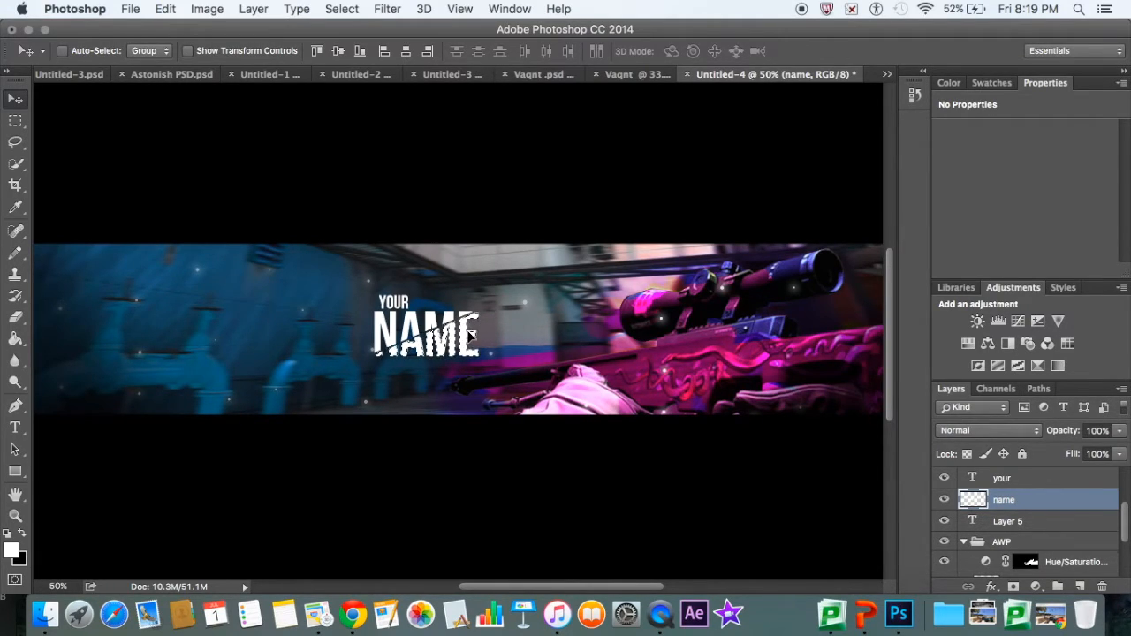
click(15, 120)
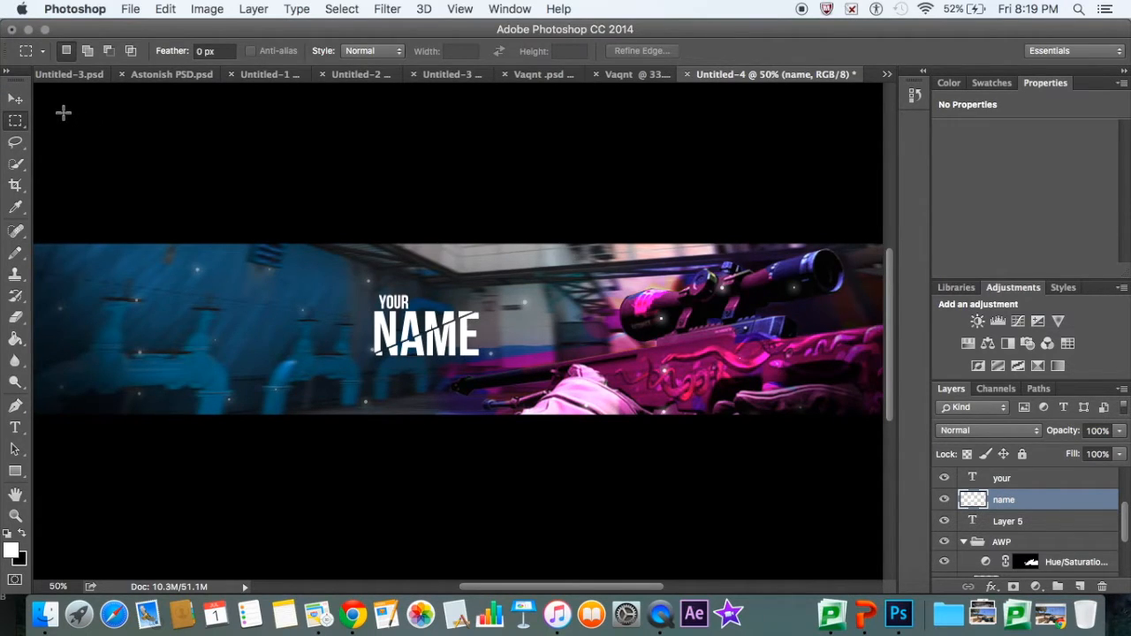
click(15, 98)
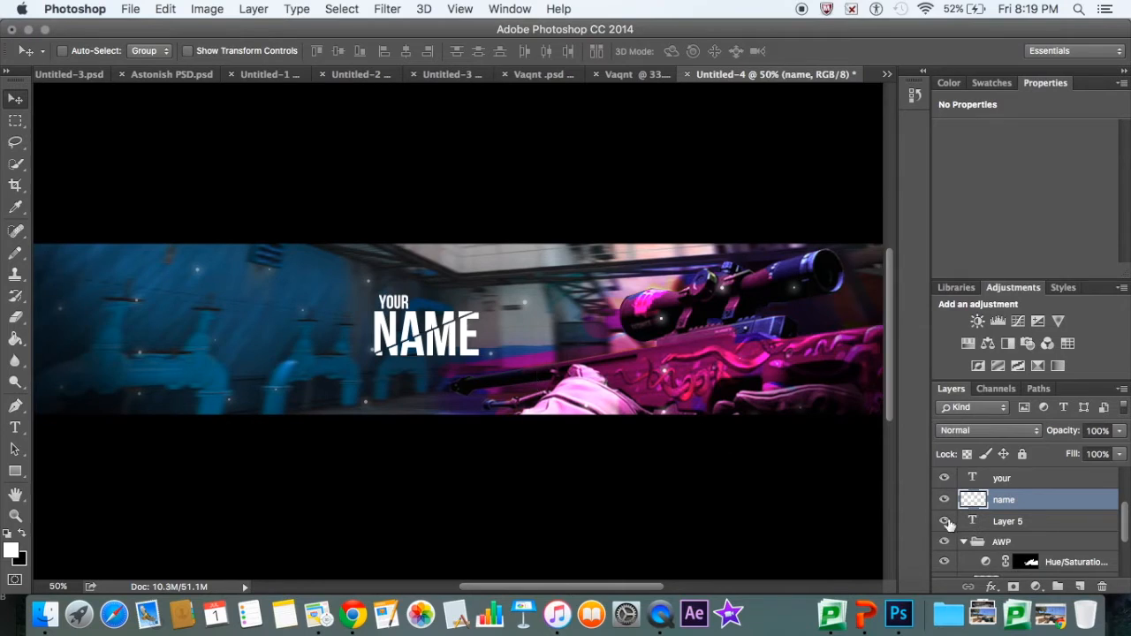
- Rotate the YOUR text by -4.37 degrees with Free Transform
shift+click(1011, 481)
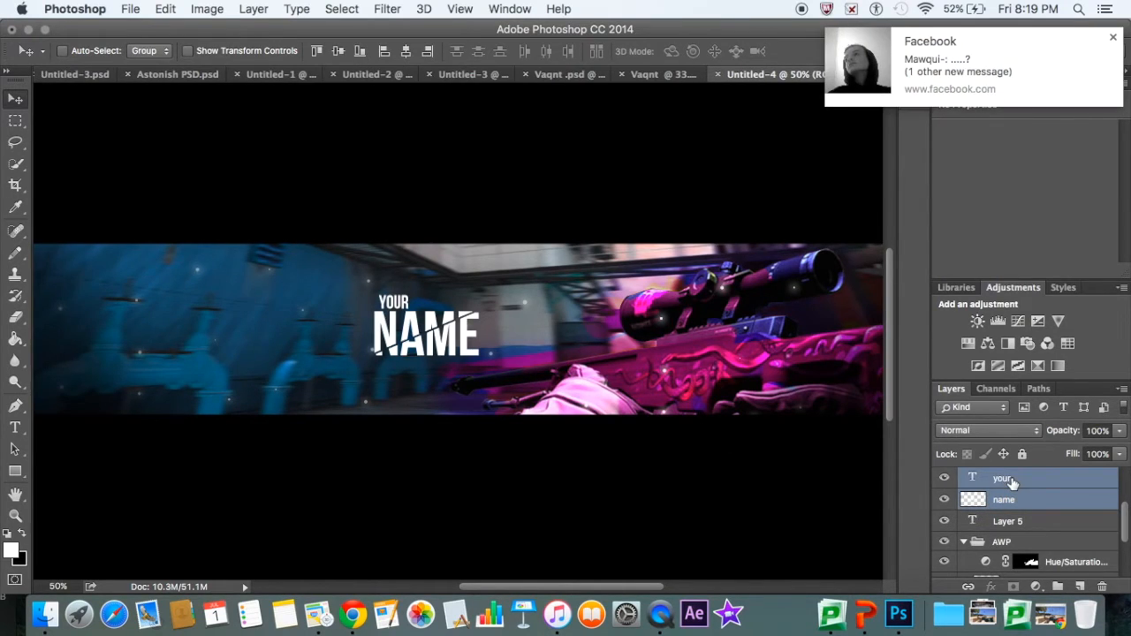
click(1011, 482)
key(super+t)
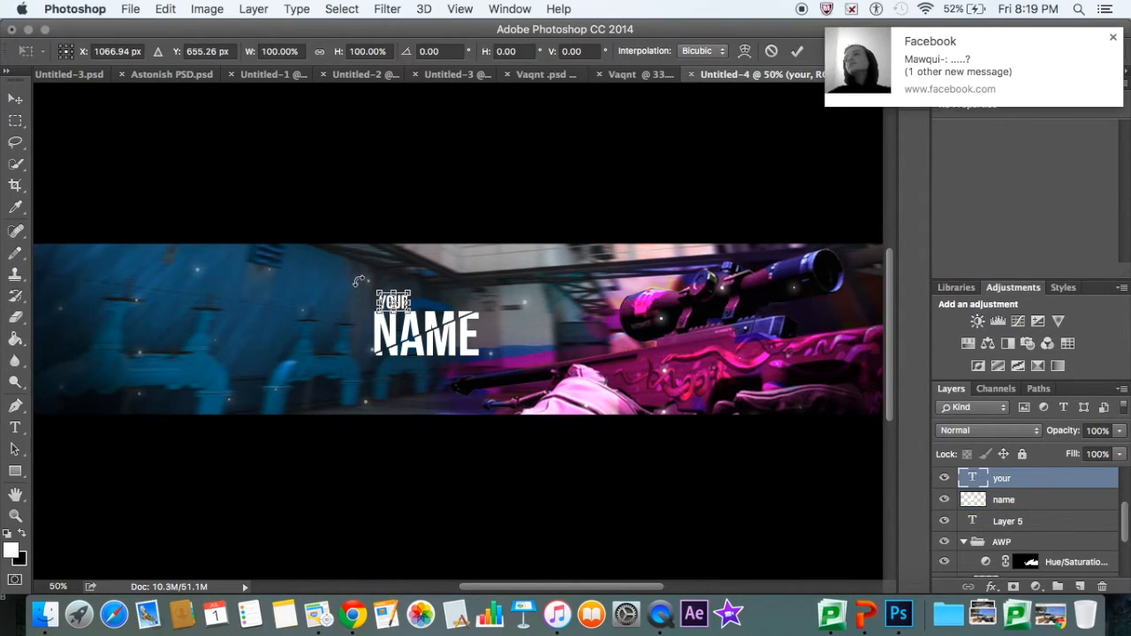
drag(363, 277, 360, 283)
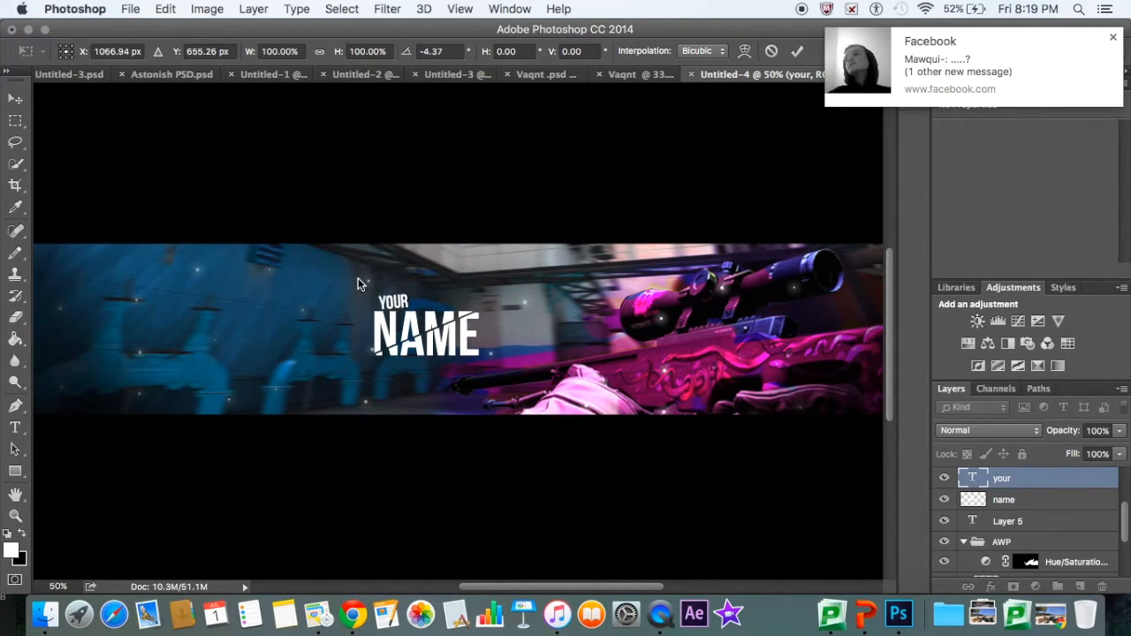
key(Return)
- Move the sliced NAME layer slightly down, rotate it by -3.47 degrees with Free Transform and adjust its position
click(1019, 505)
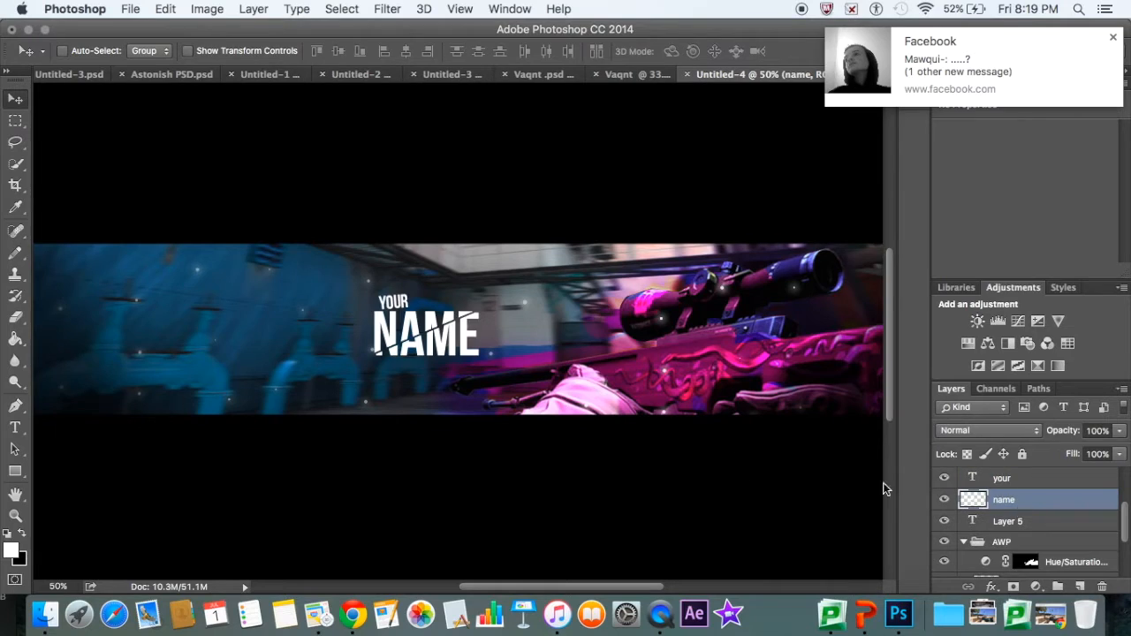
drag(431, 328, 431, 330)
key(ctrl+t)
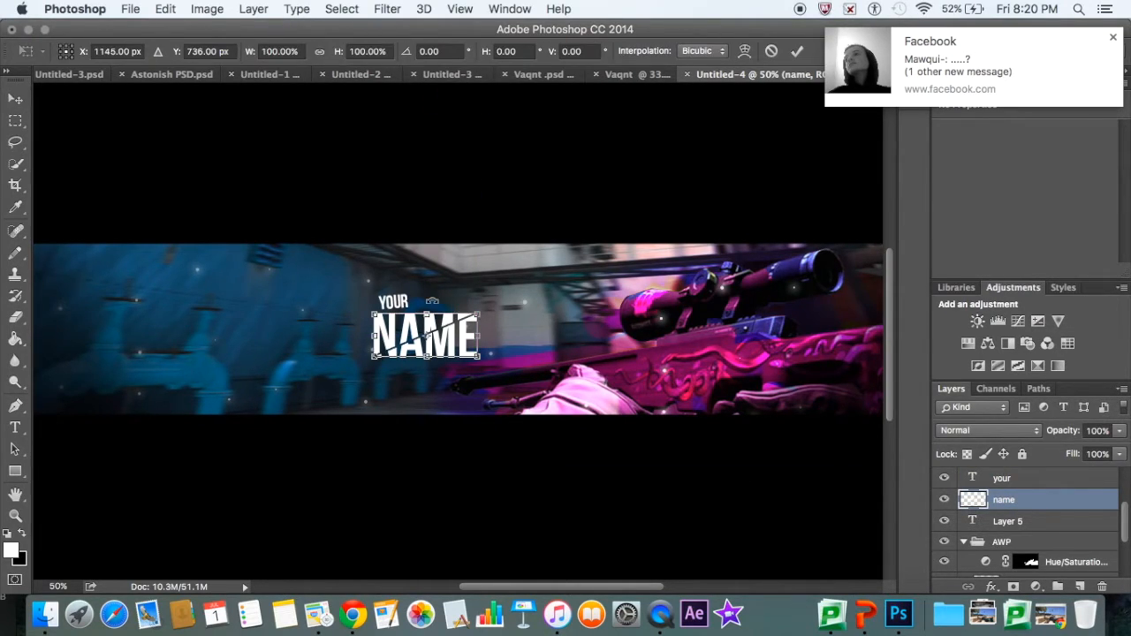
drag(372, 297, 369, 303)
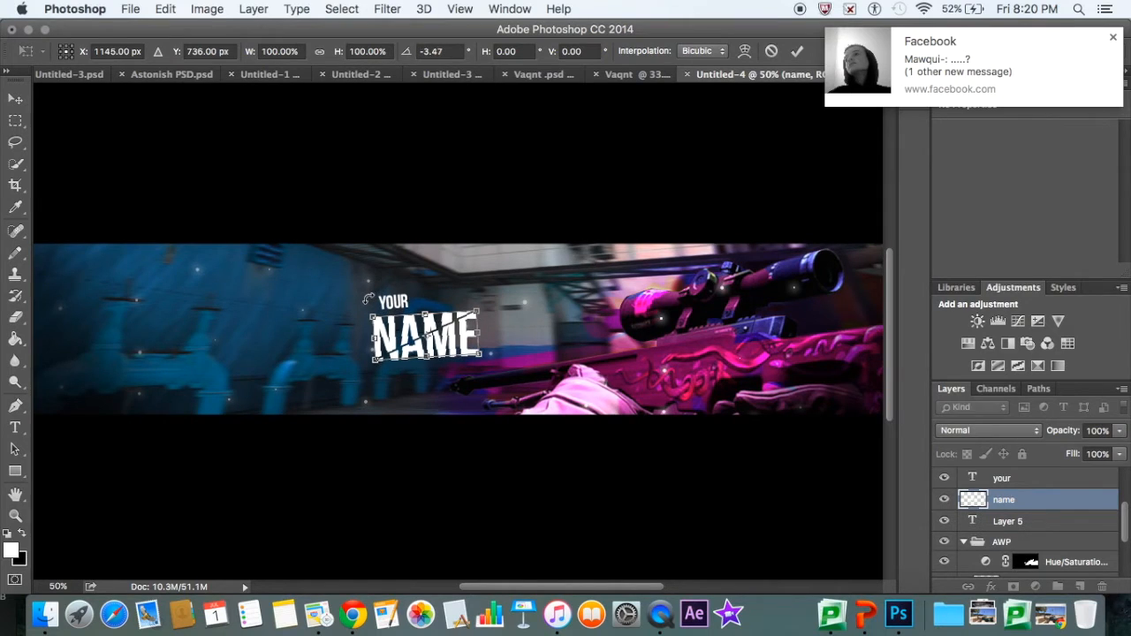
key(Return)
drag(450, 347, 451, 347)
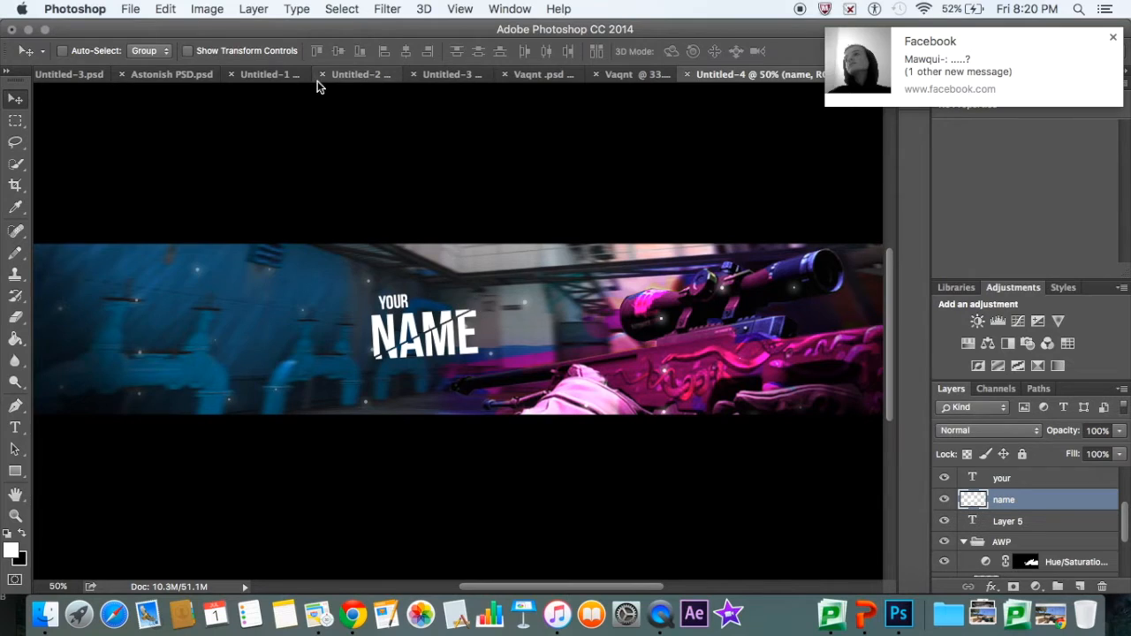
- Recolour the YOUR text magenta (RGB 154, 33, 98) by sampling the colour from the AWP's body
scroll(352, 446, down, 3)
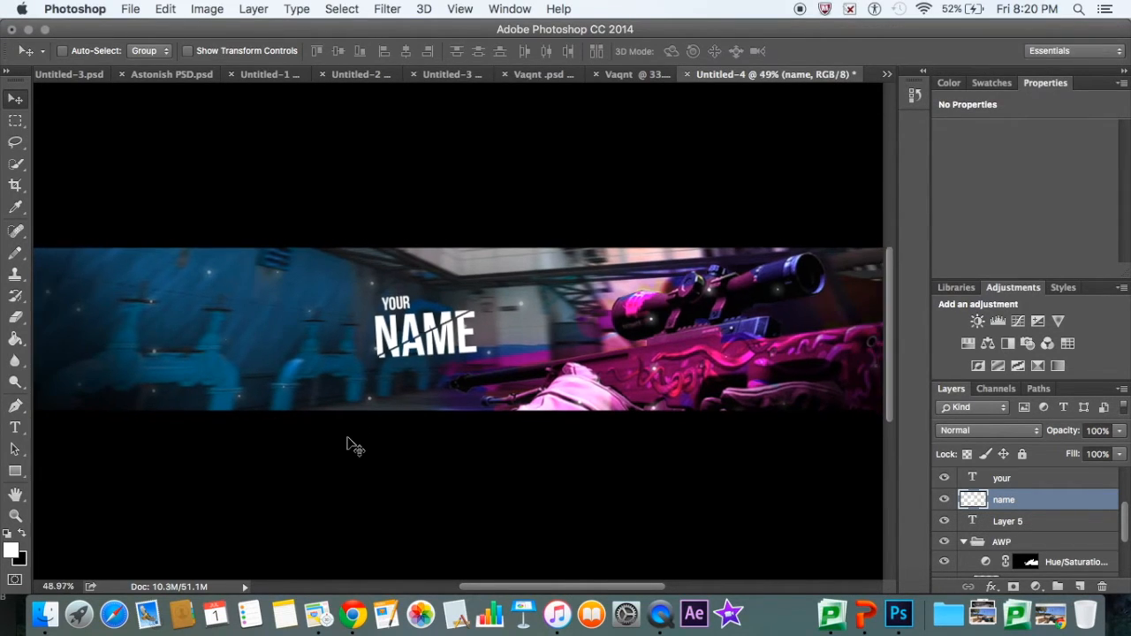
scroll(351, 442, up, 2)
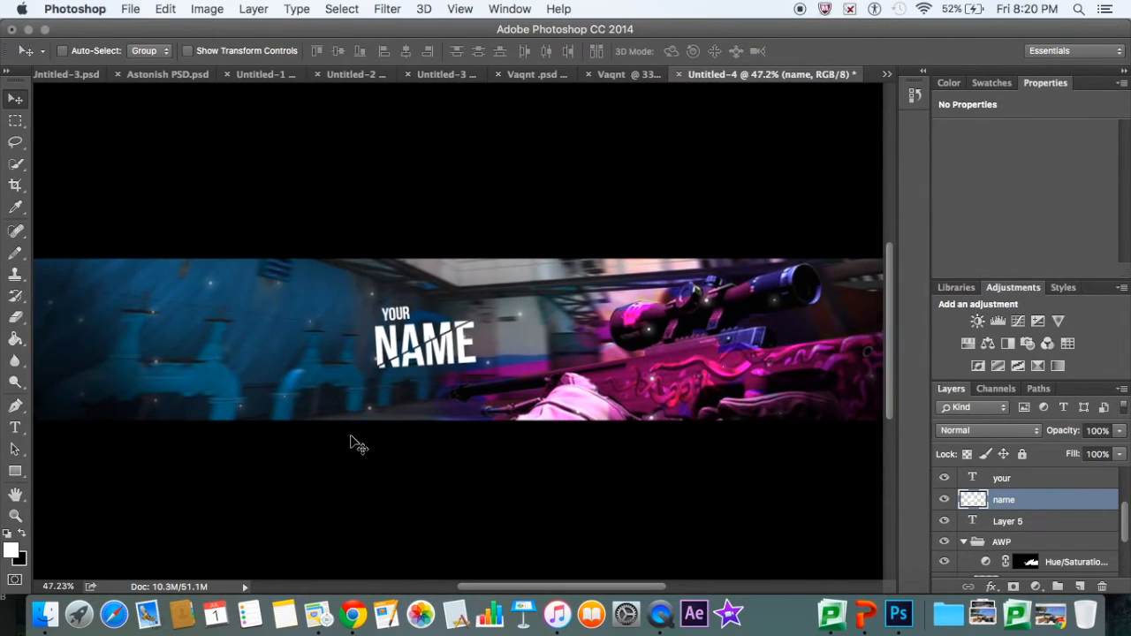
scroll(353, 475, up, 2)
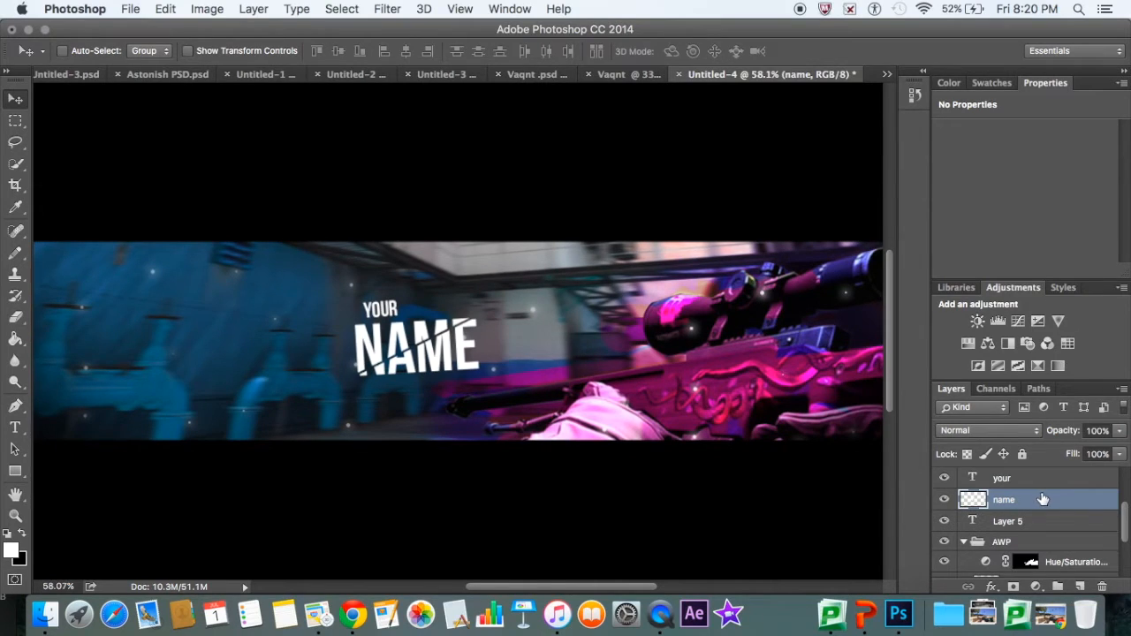
click(1042, 485)
double_click(970, 482)
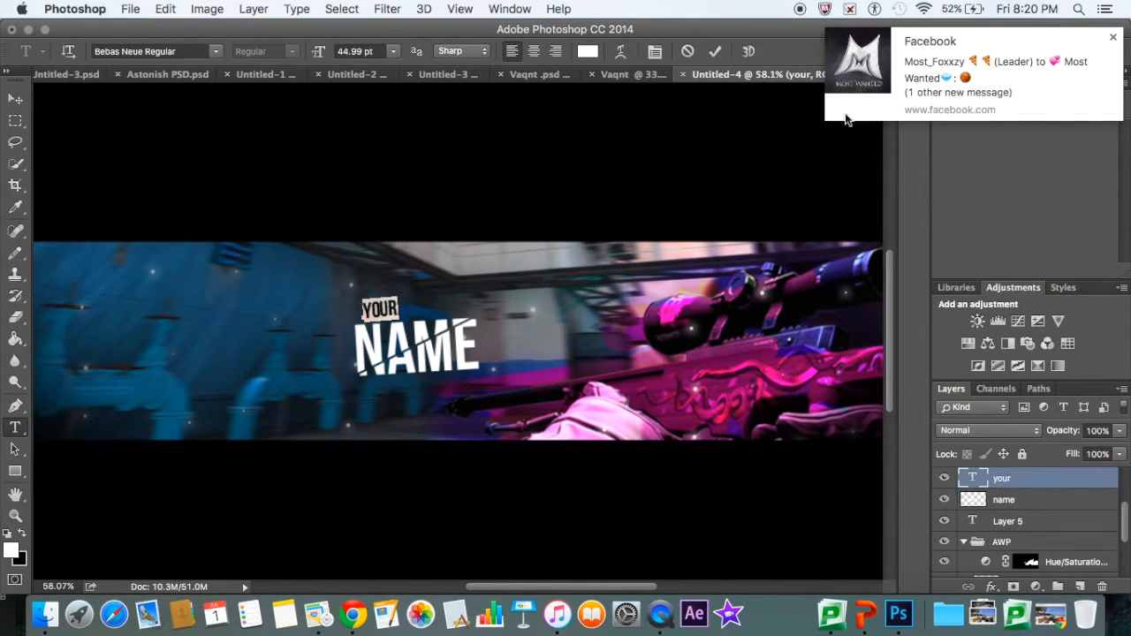
click(587, 52)
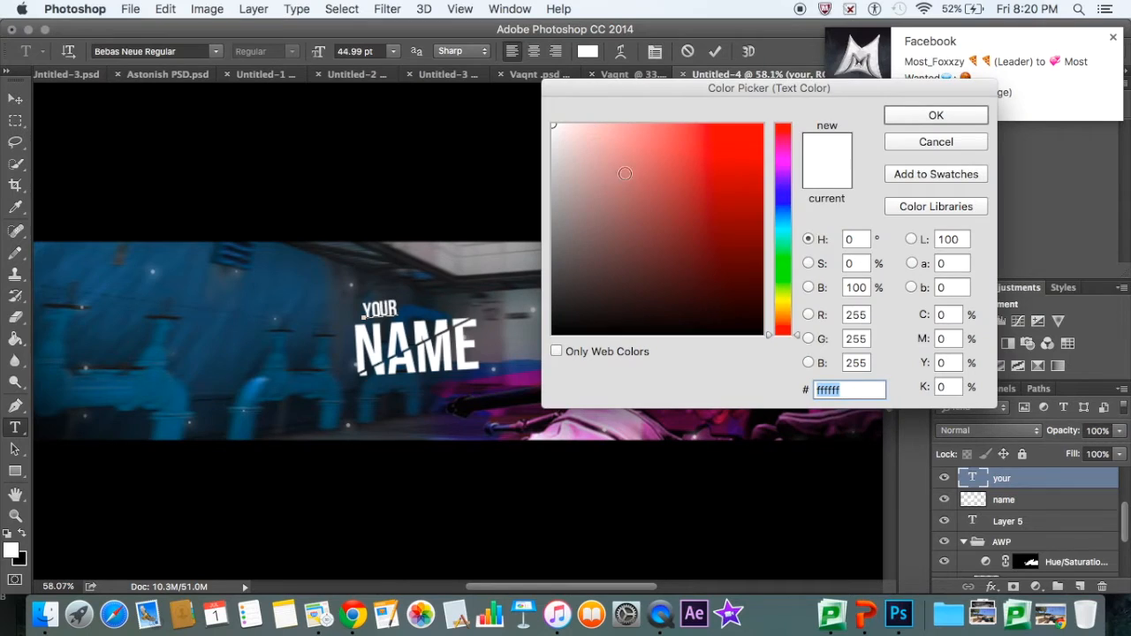
drag(781, 89, 157, 304)
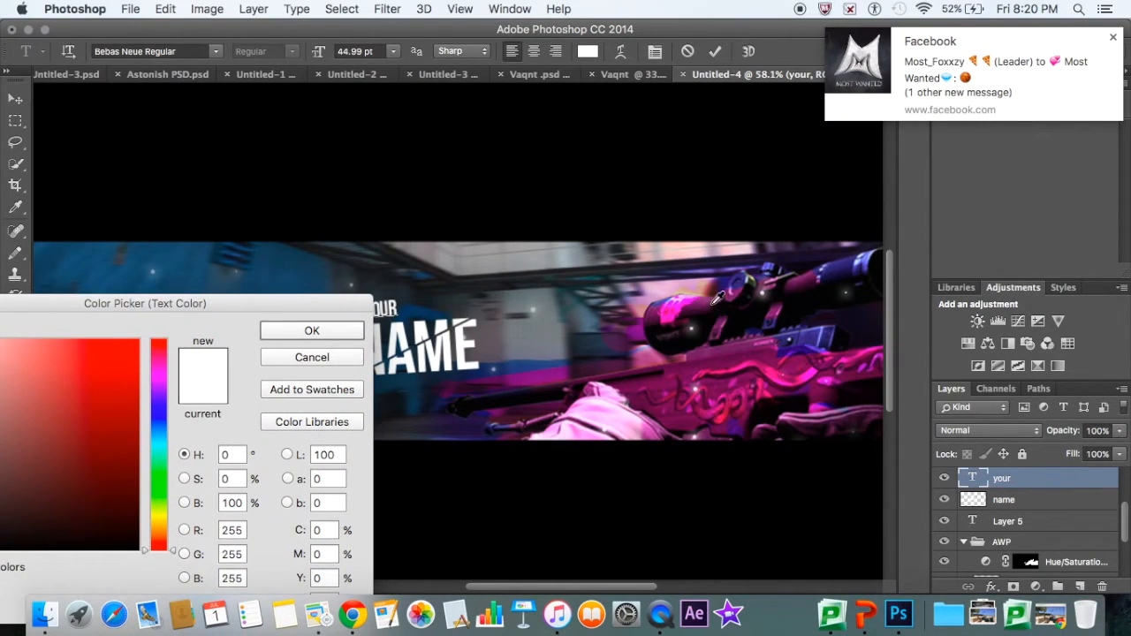
click(790, 378)
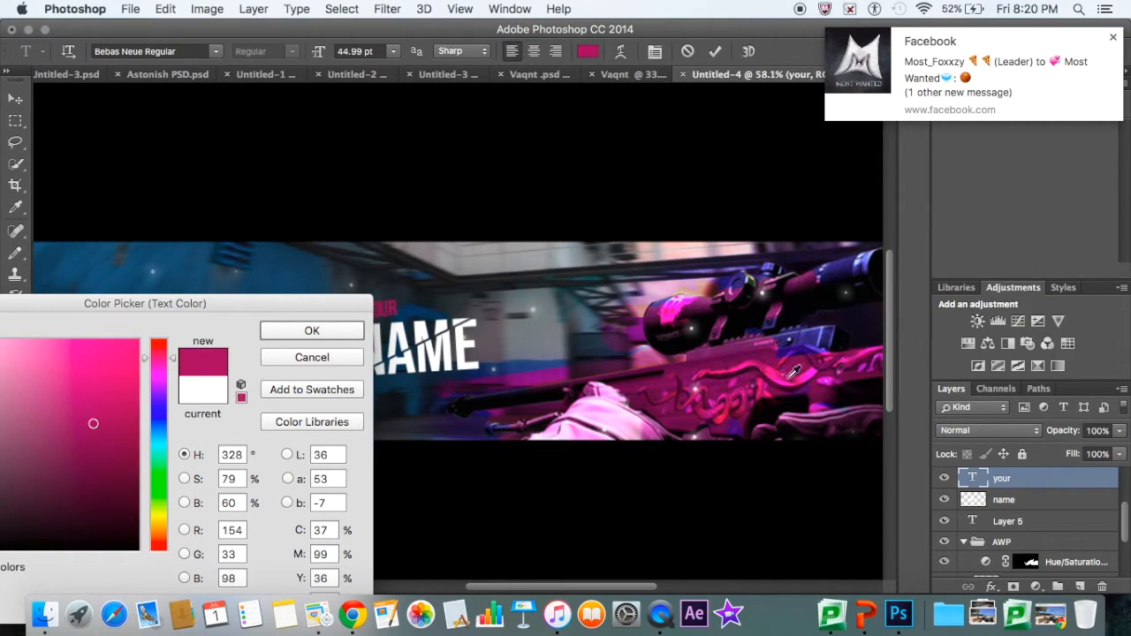
click(297, 331)
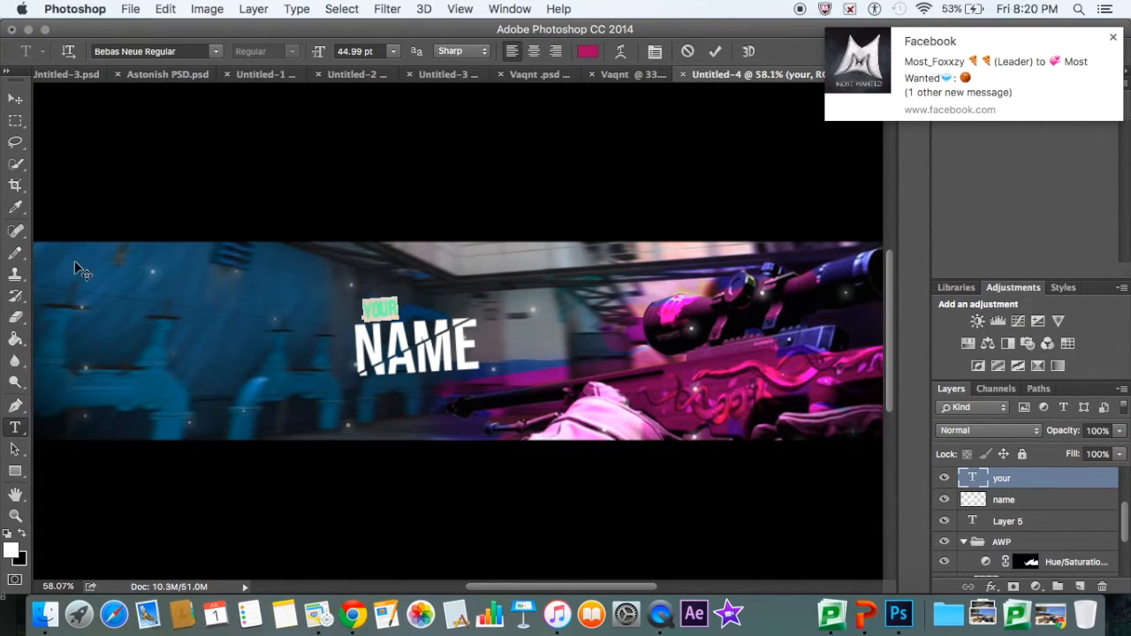
click(13, 119)
click(15, 98)
scroll(502, 376, up, 5)
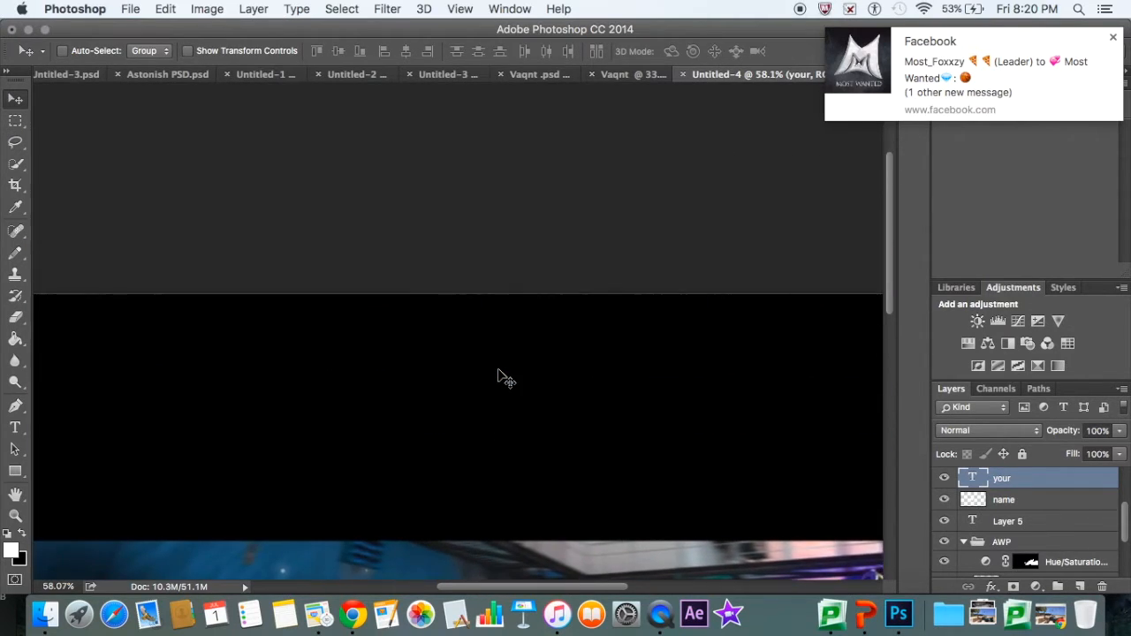
scroll(502, 378, down, 8)
scroll(502, 378, right, 1)
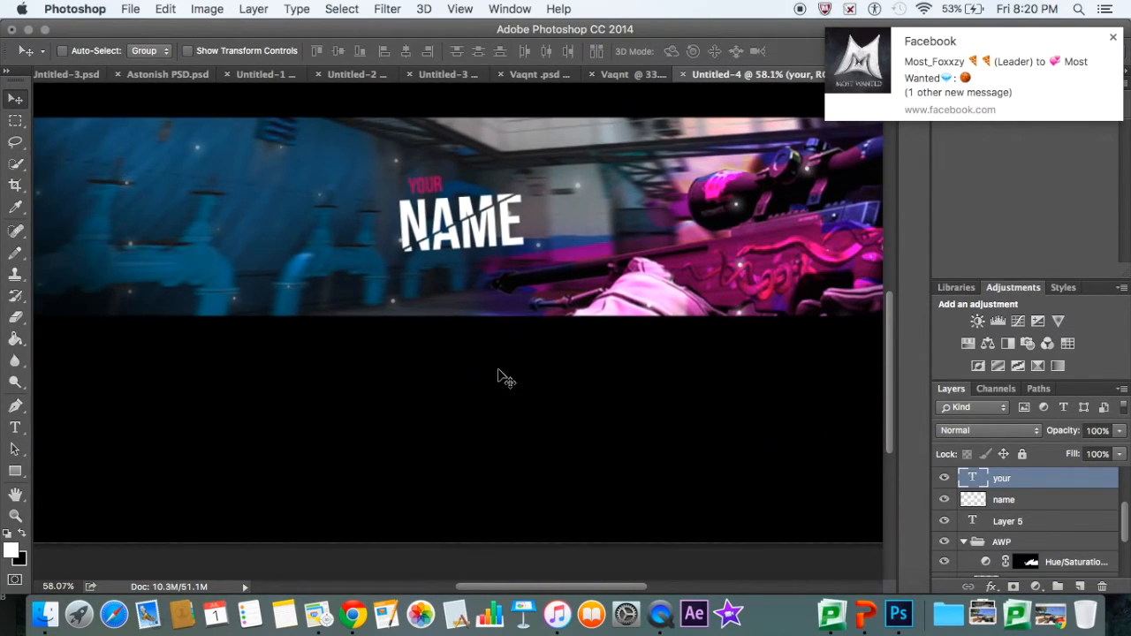
scroll(512, 217, up, 2)
scroll(513, 218, right, 1)
scroll(237, 287, up, 2)
scroll(237, 287, right, 1)
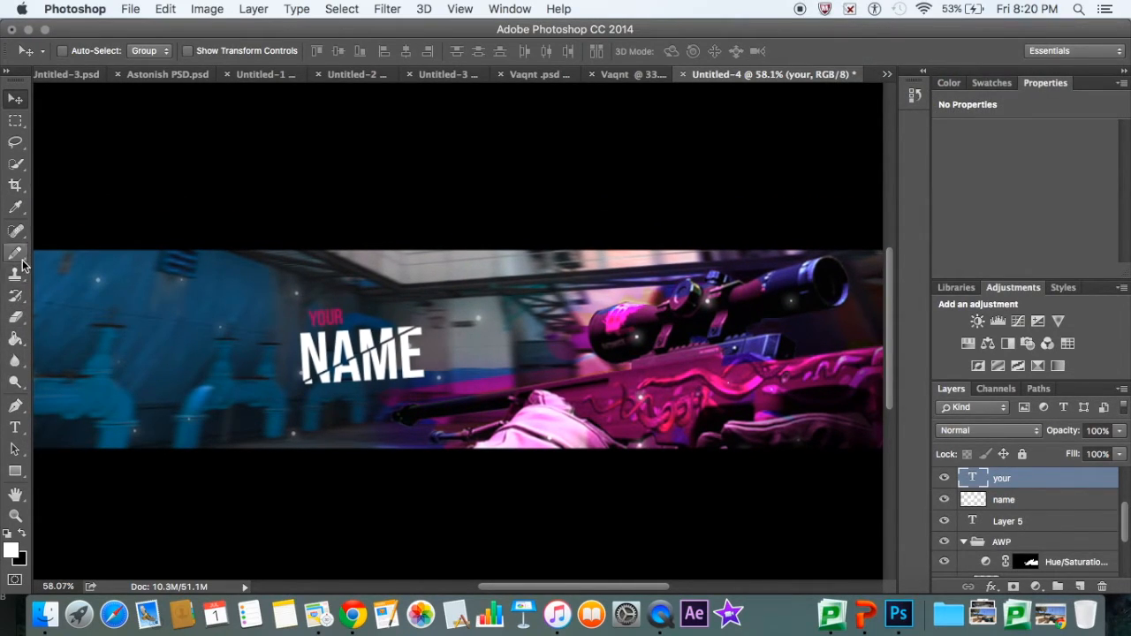
- Add a new layer above Shadow and paint soft white light along the banner's upper edge above the AWP with a 700 px brush
click(18, 170)
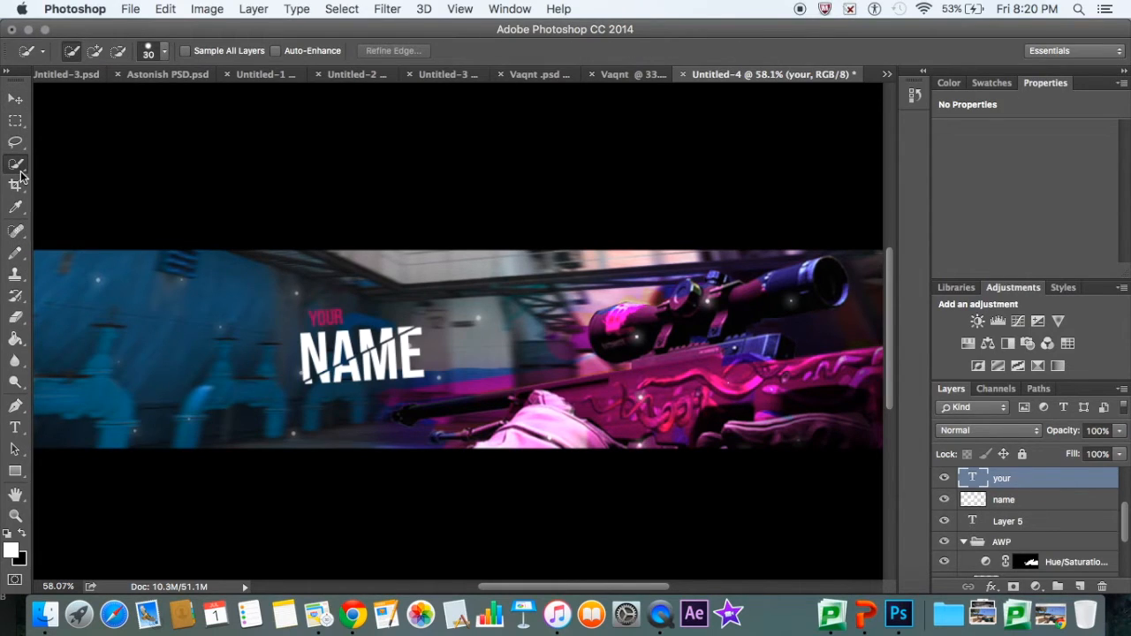
click(15, 251)
click(88, 246)
click(537, 273)
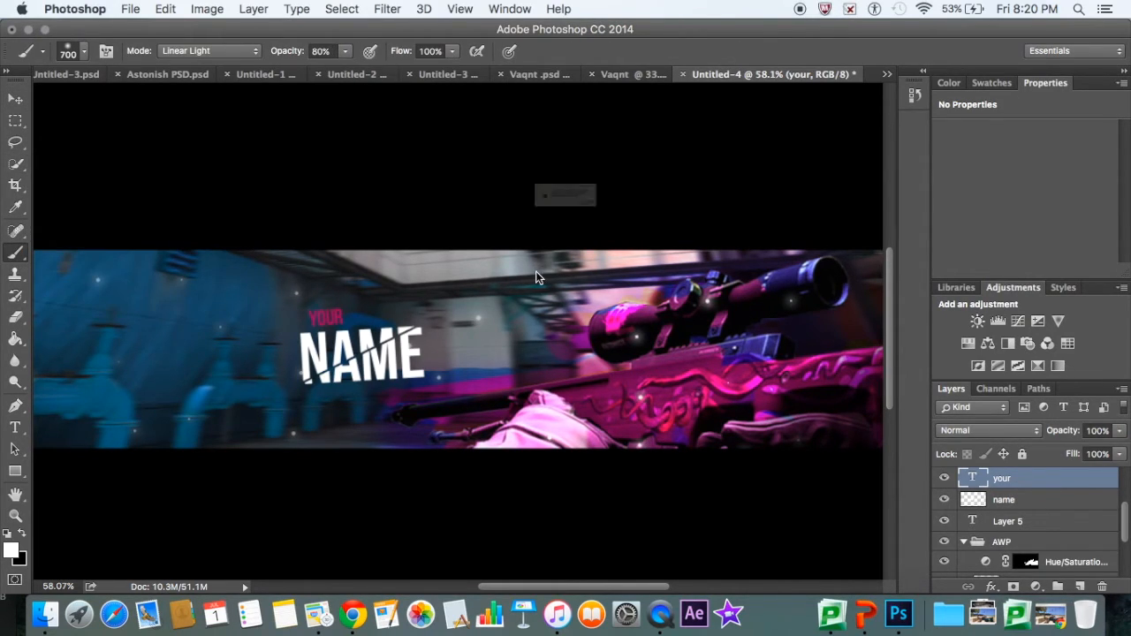
click(623, 233)
scroll(1069, 573, up, 5)
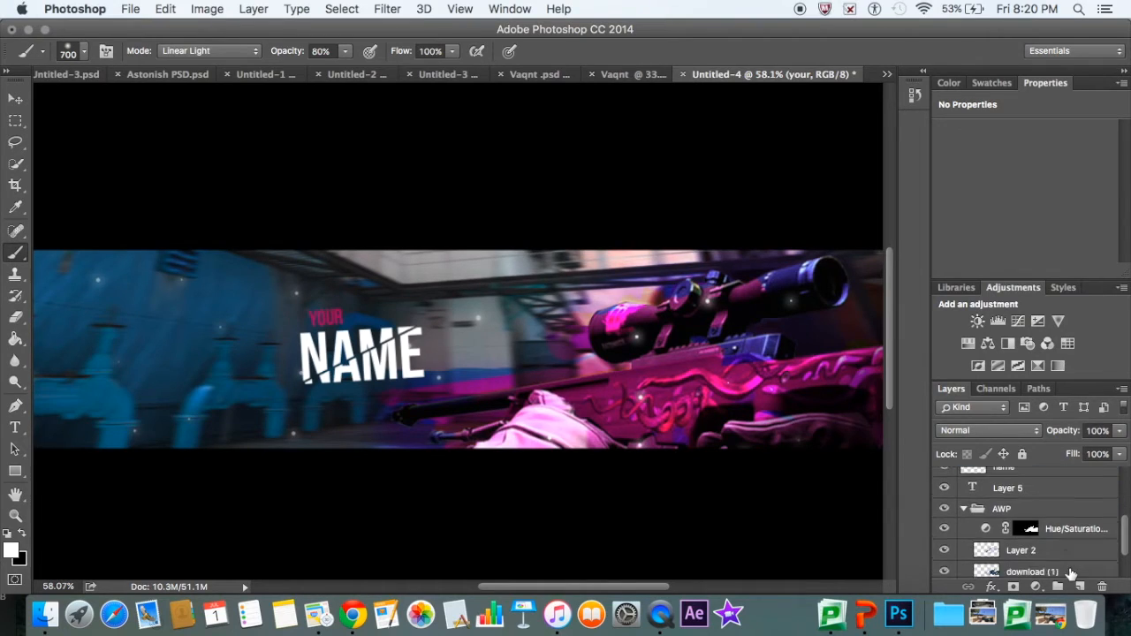
click(1051, 502)
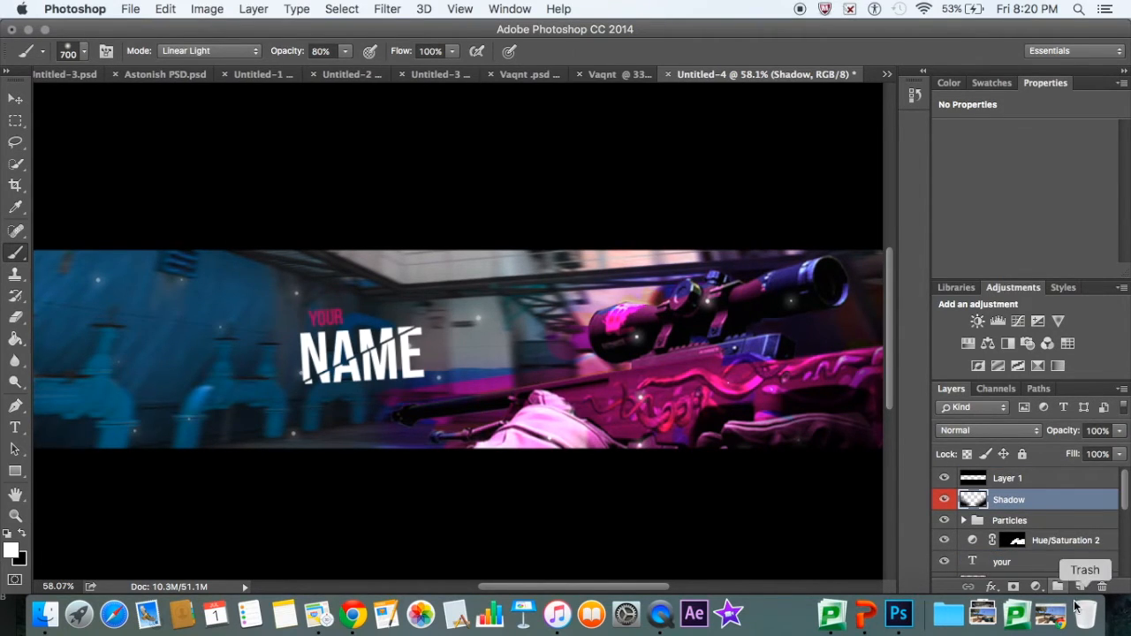
click(1080, 587)
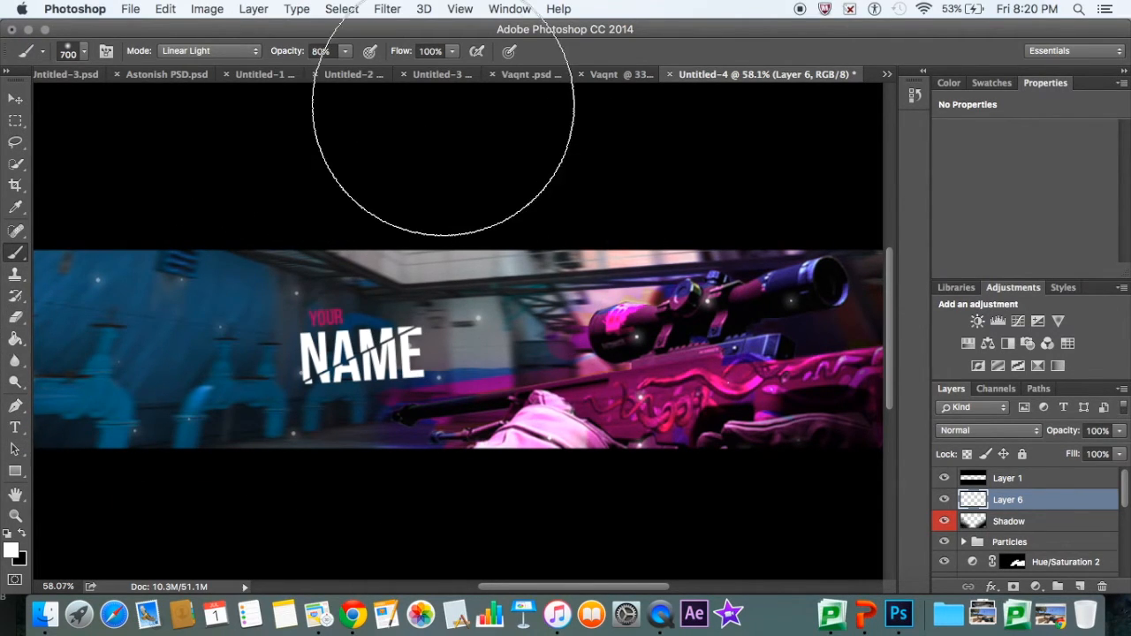
click(644, 169)
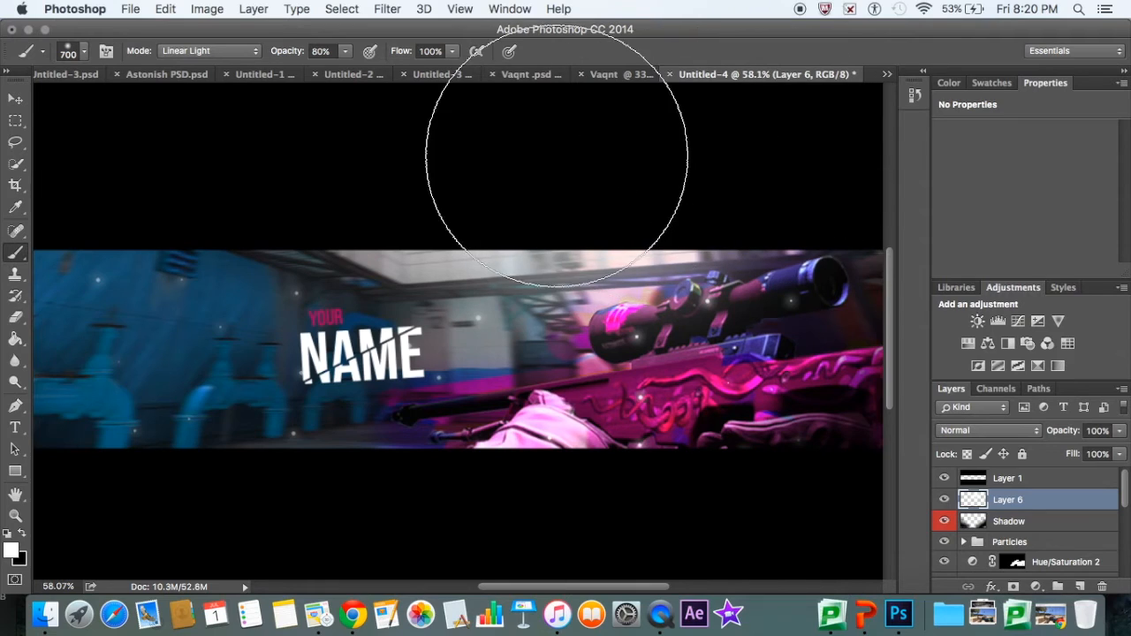
click(692, 165)
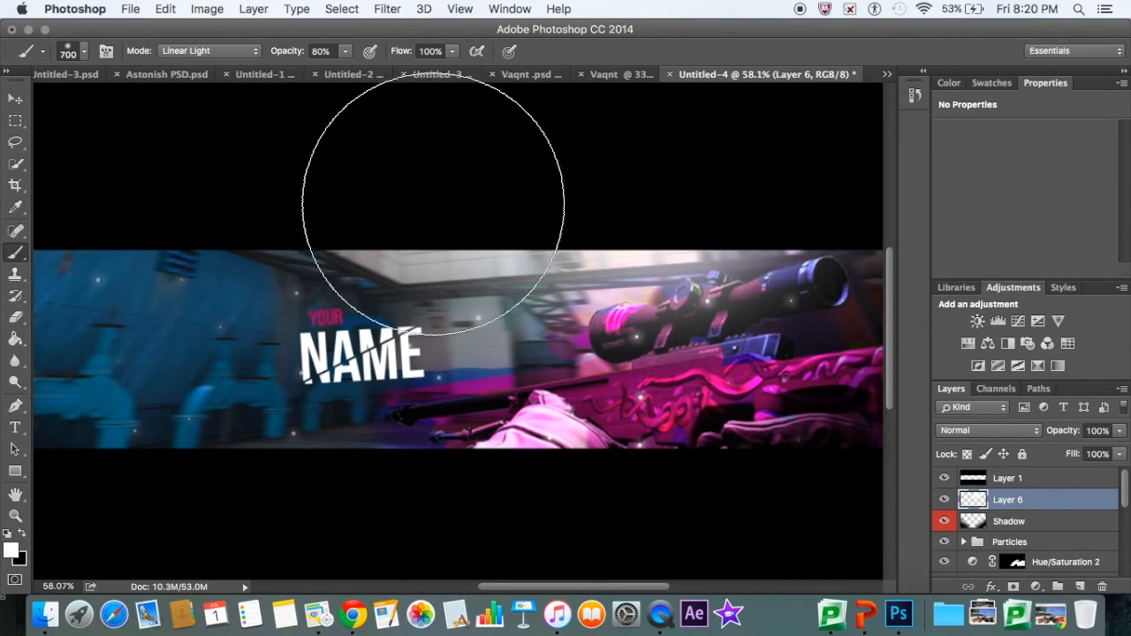
click(15, 98)
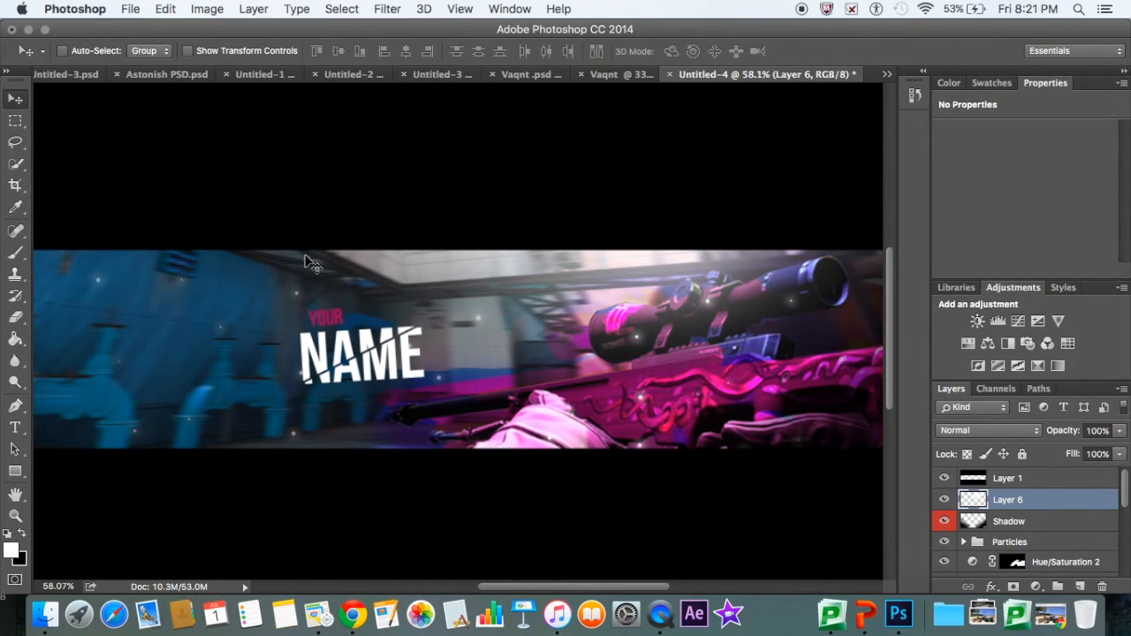
- Try shifting the Shadow layer over the banner, and undo the moves
key(z)
right_click(368, 341)
click(412, 347)
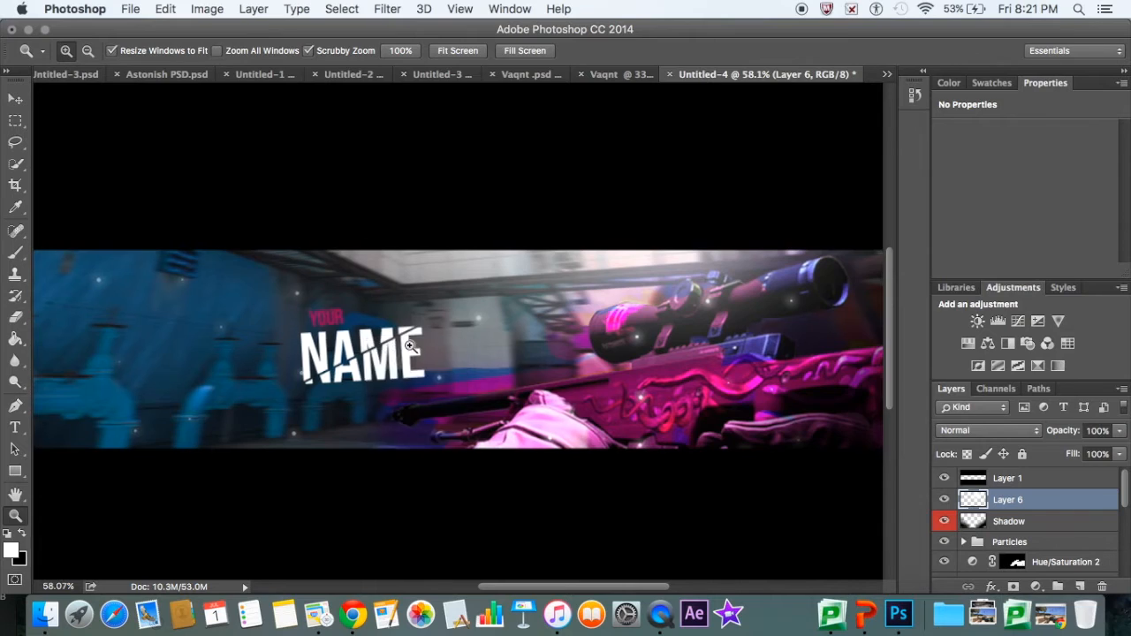
scroll(553, 381, down, 3)
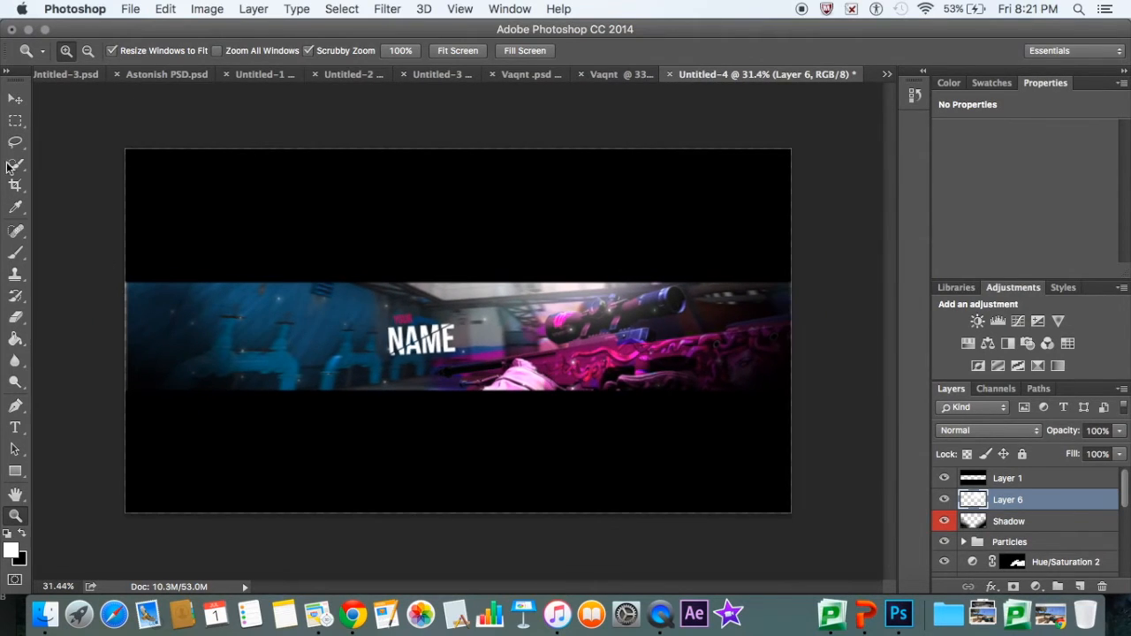
click(15, 99)
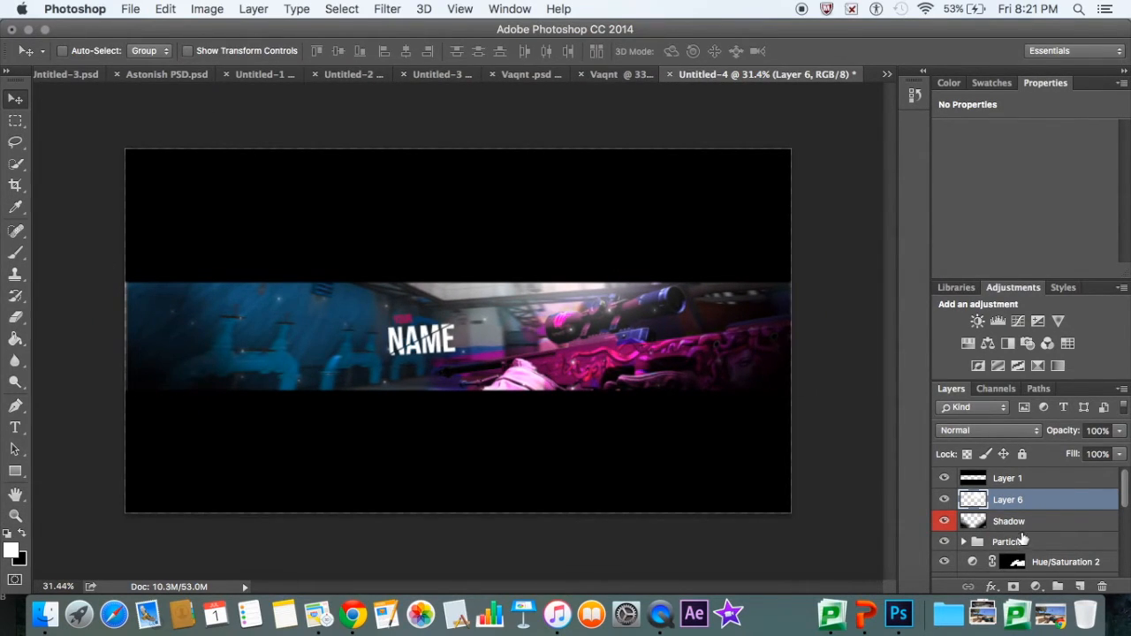
click(1023, 523)
drag(704, 356, 705, 352)
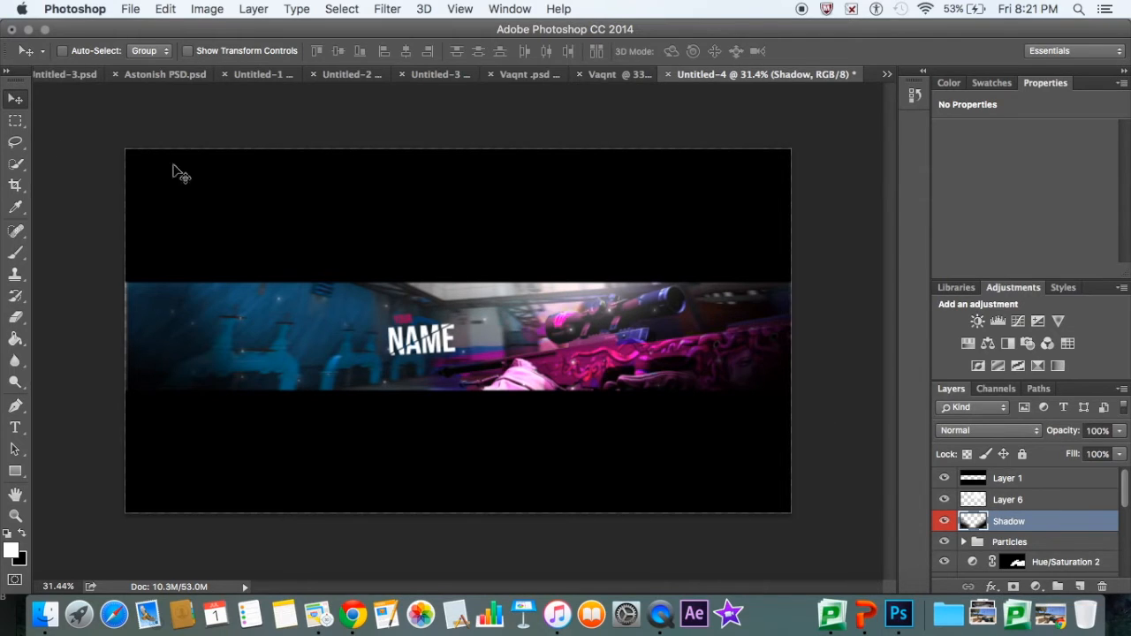
drag(674, 356, 624, 377)
key(super+z)
drag(638, 358, 511, 324)
key(super+z)
- Switch to Full Screen Mode and examine the whole banner enlarged to the screen width
click(451, 8)
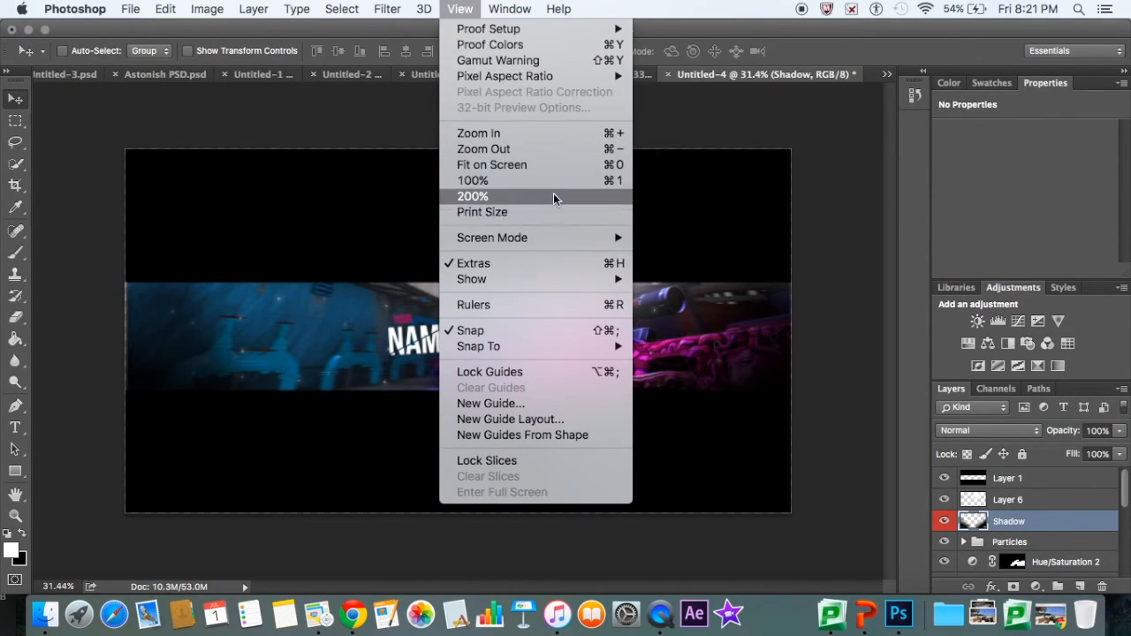
mouse_move(558, 242)
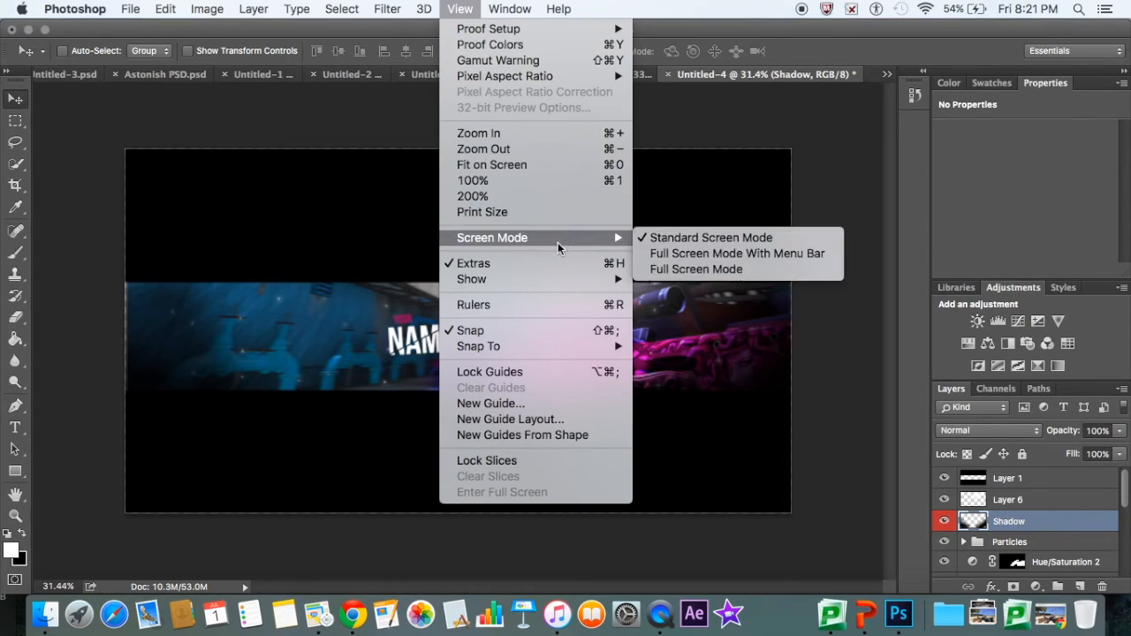
click(751, 267)
click(663, 292)
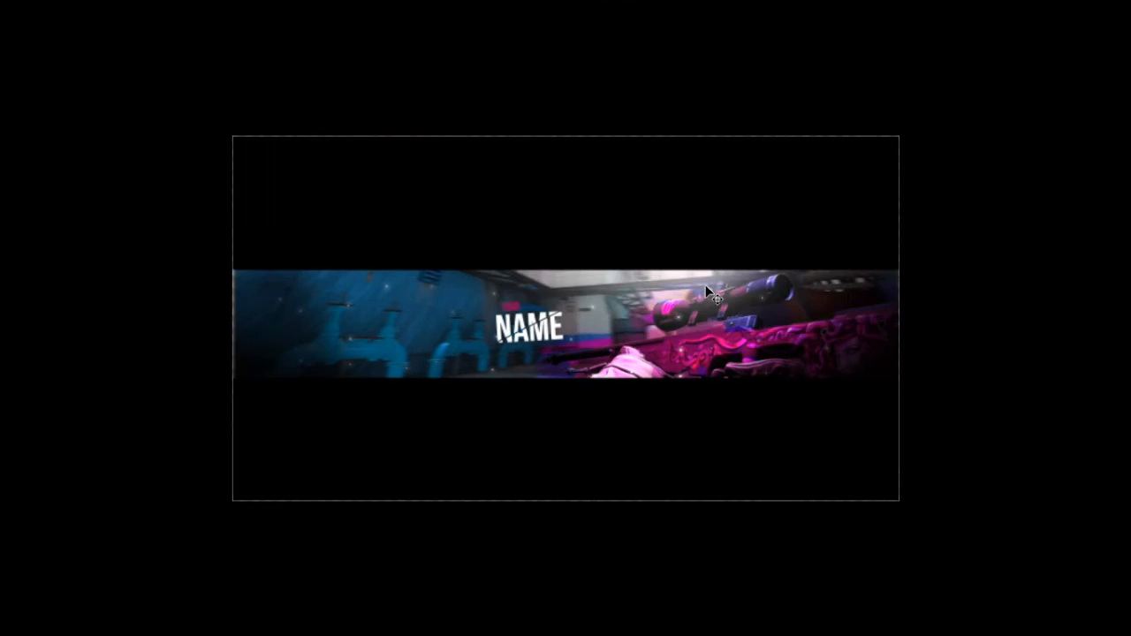
key(z)
click(654, 324)
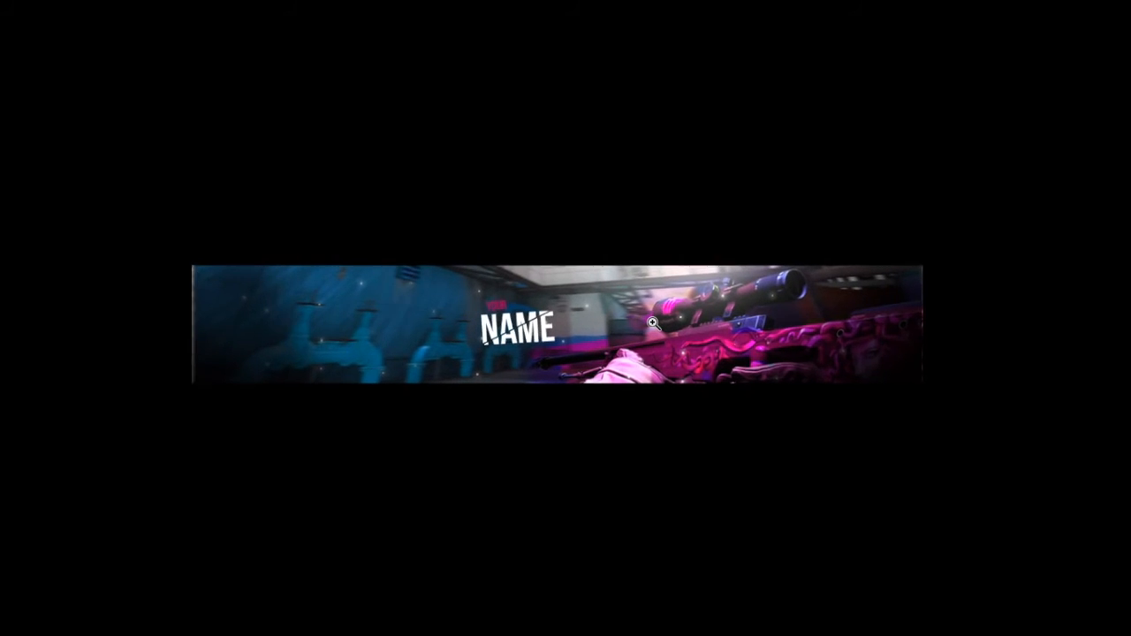
scroll(653, 323, down, 1)
scroll(654, 323, up, 3)
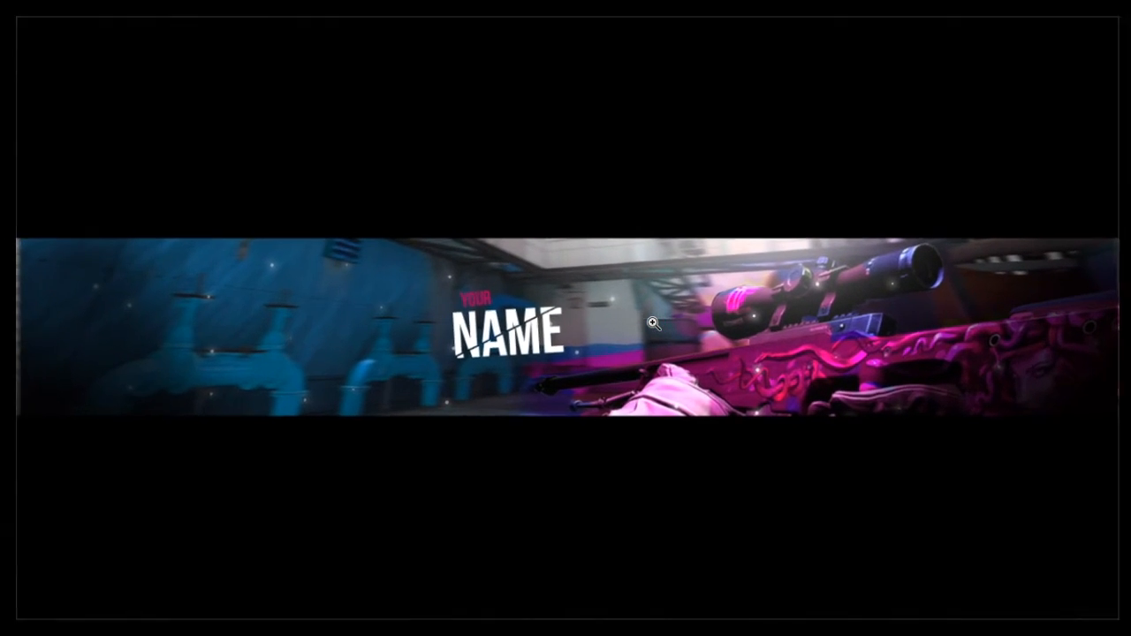
scroll(654, 323, down, 1)
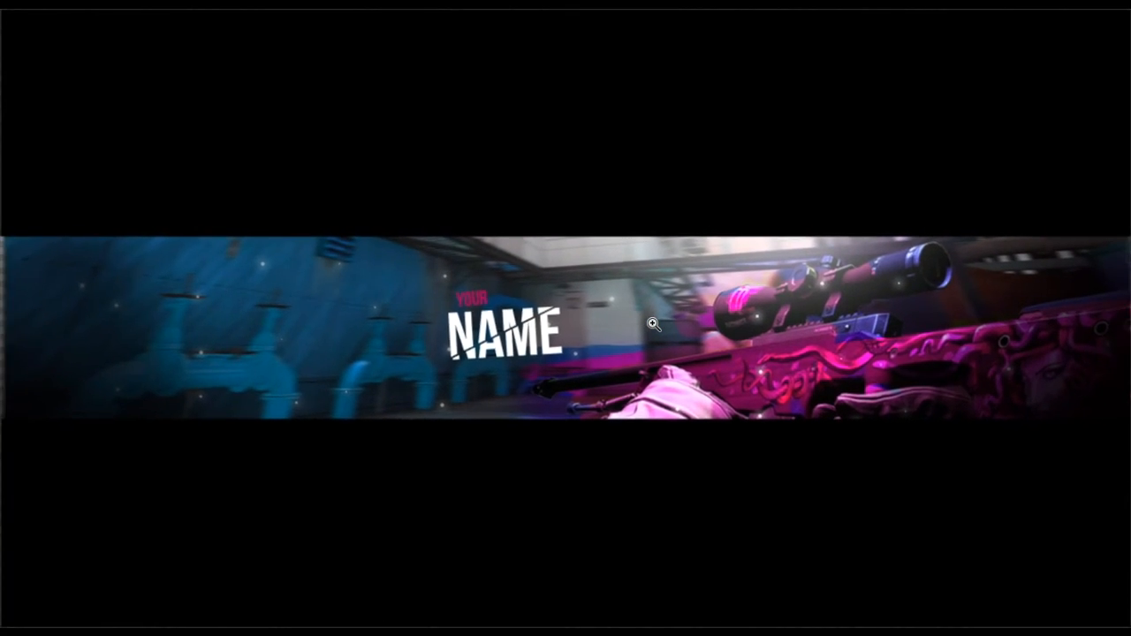